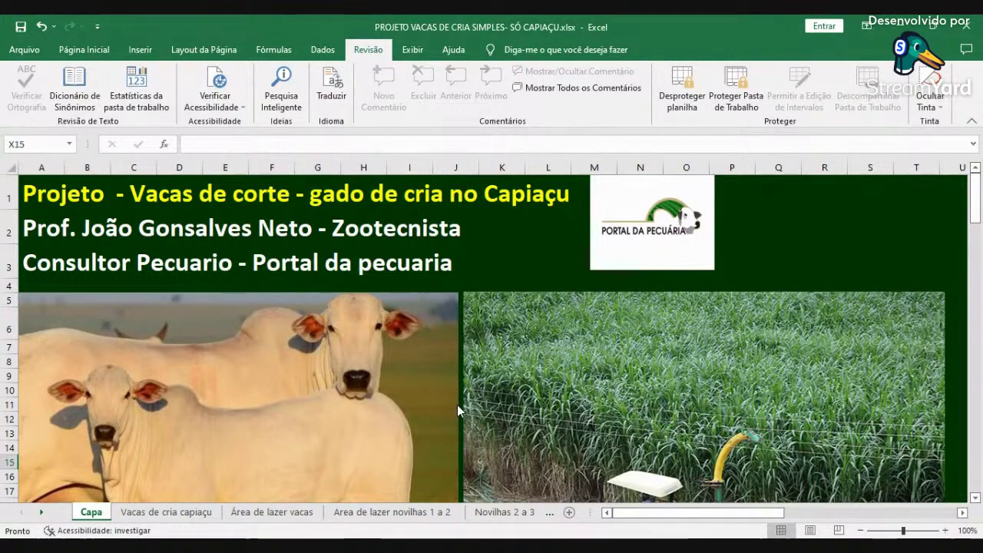
Open the Vacas de cria capiaçu sheet and set the Vacas totais head count to 50
click(165, 512)
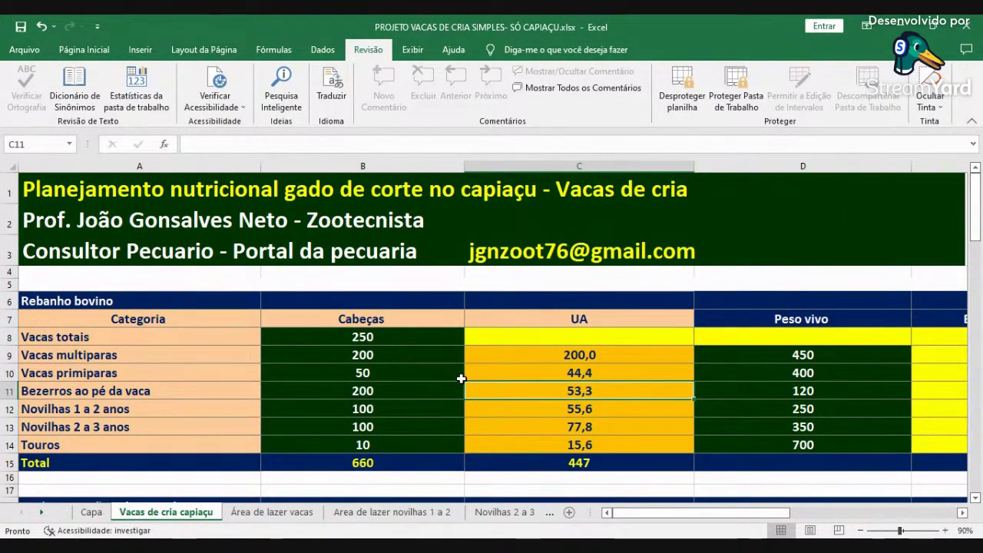
click(388, 343)
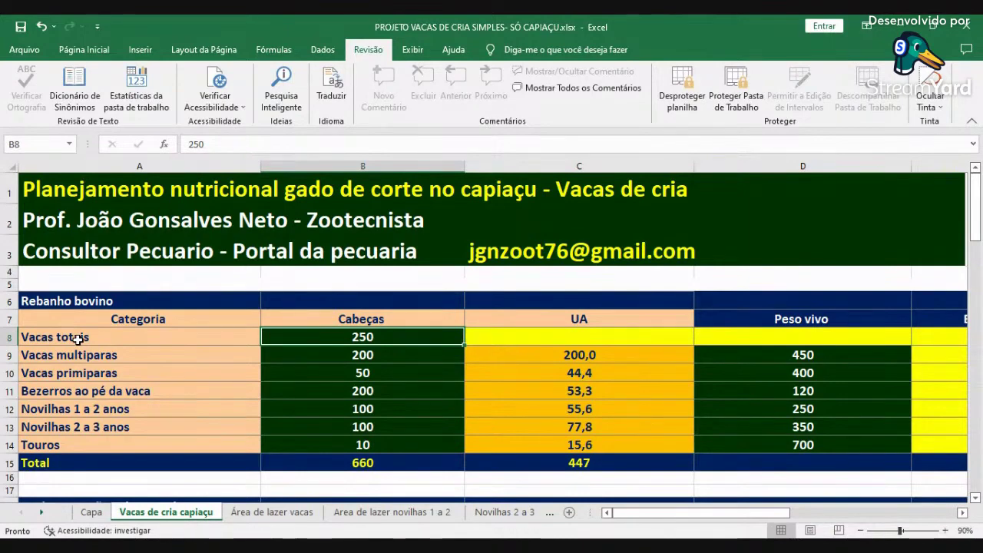
text(50)
key(Return)
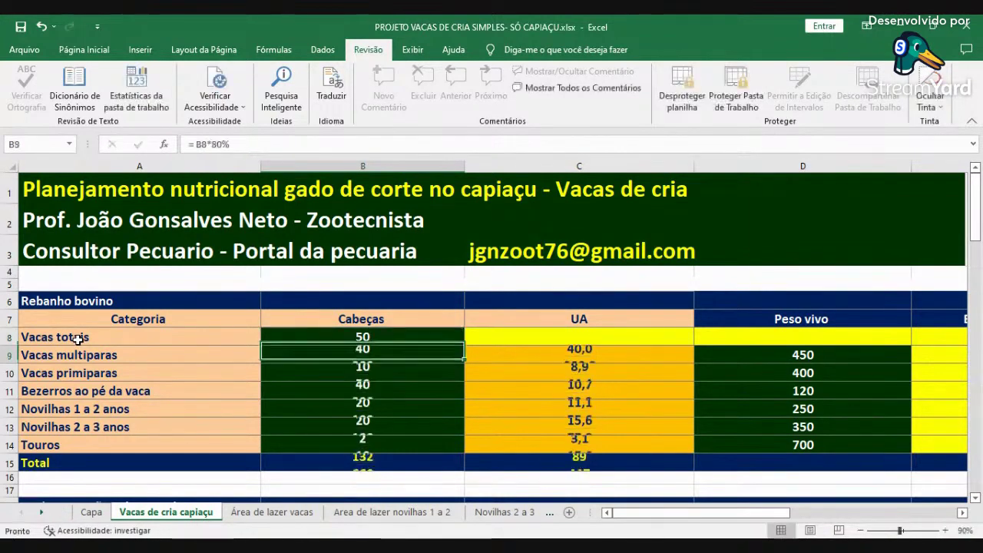
scroll(625, 401, down, 3)
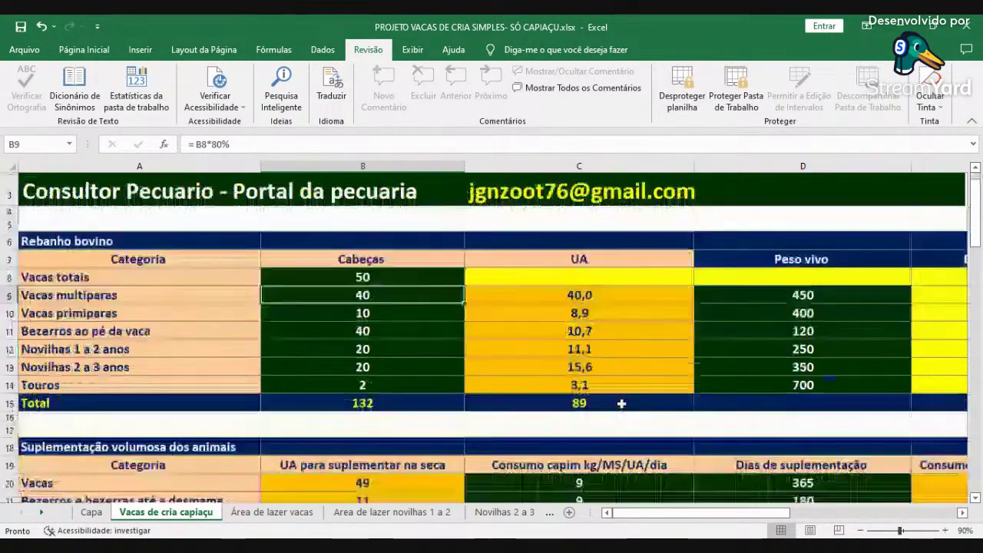
scroll(624, 398, up, 3)
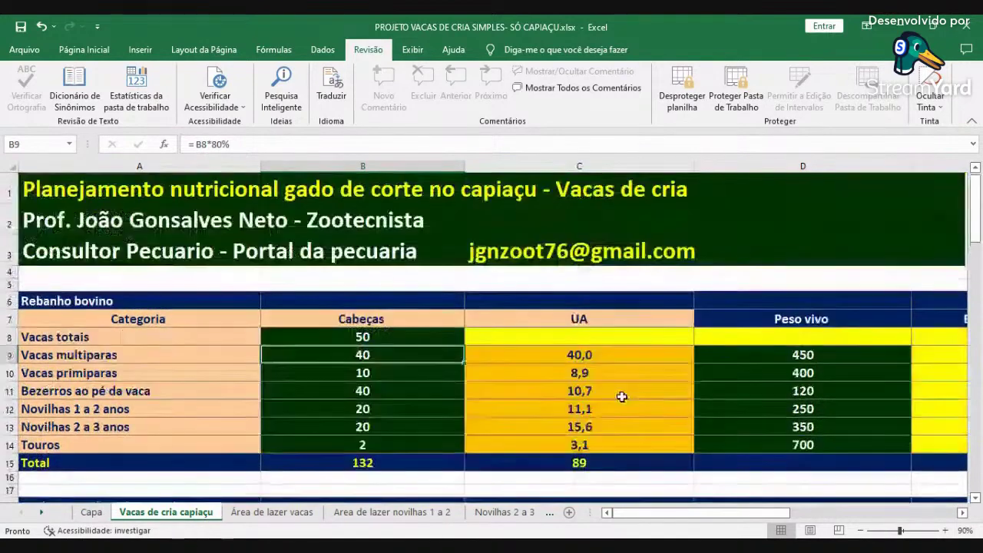
Set the Vacas totais head count in the Rebanho bovino table to 100
click(394, 336)
text(100)
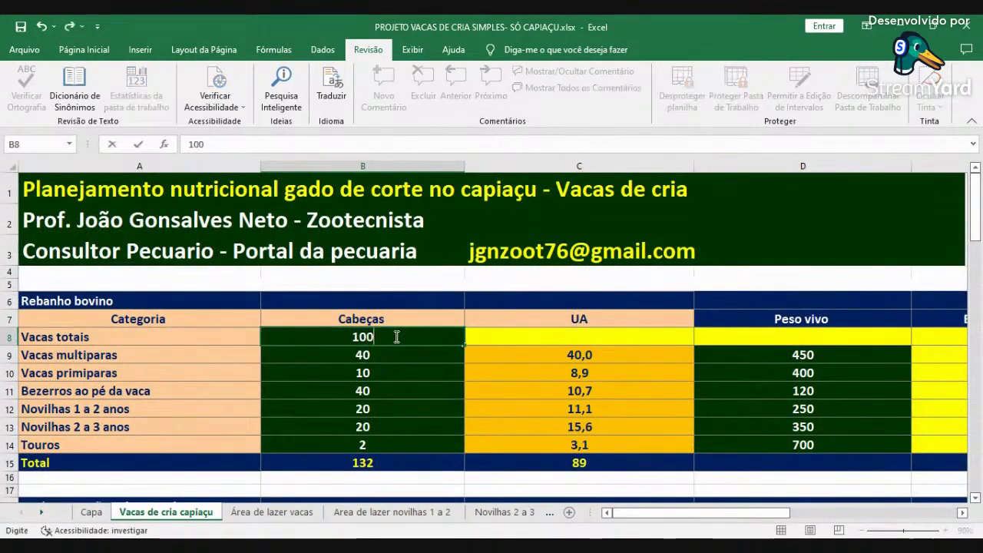
key(Return)
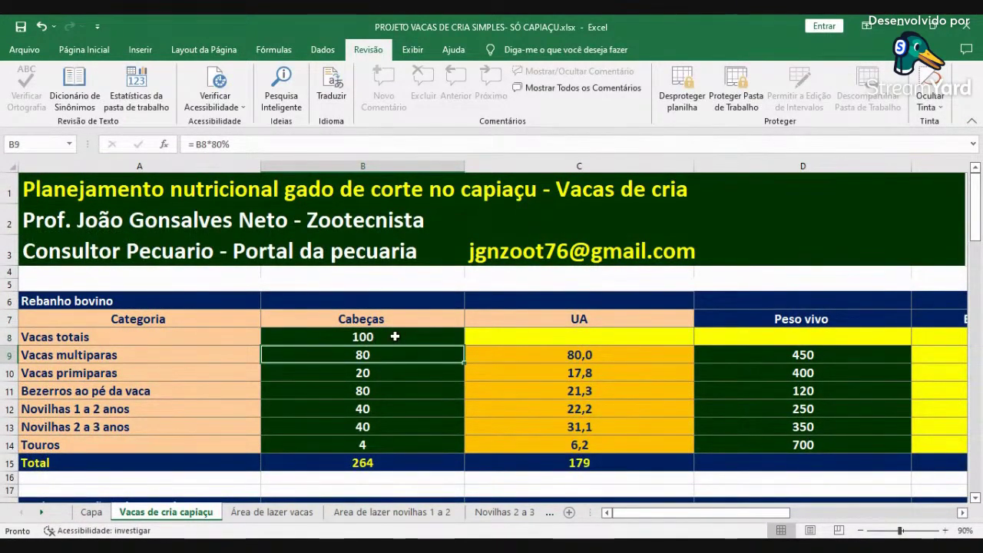
Raise the Vacas totais head count to 200
click(395, 337)
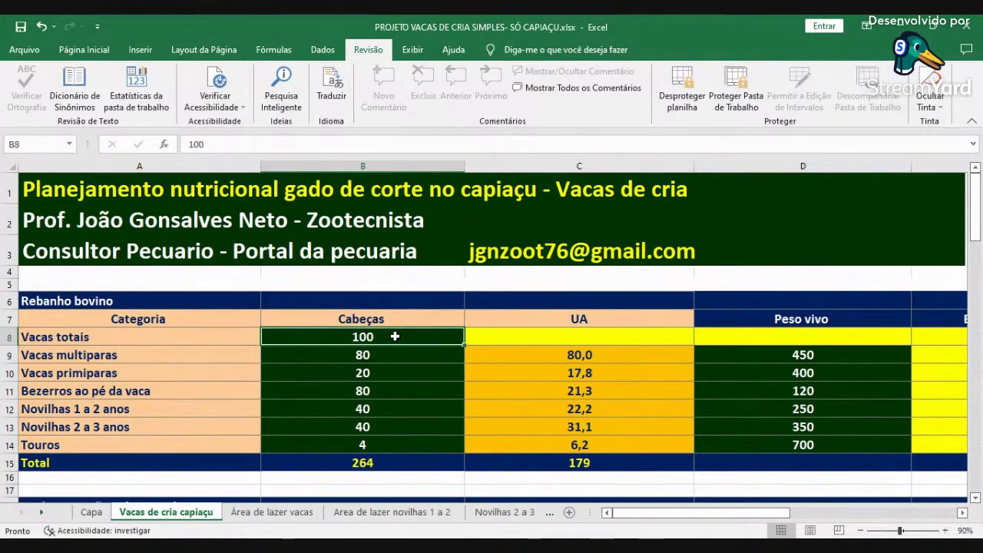
text(200)
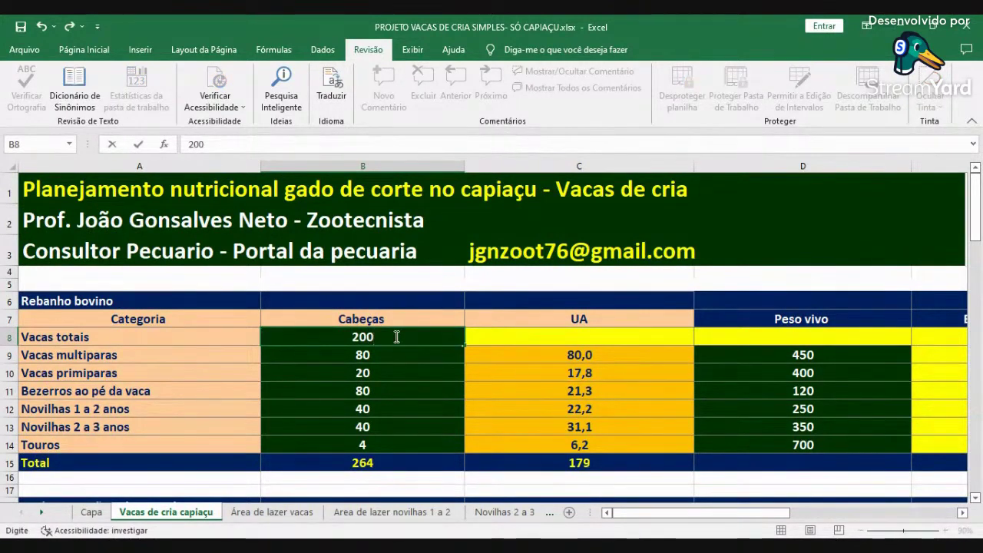
key(Return)
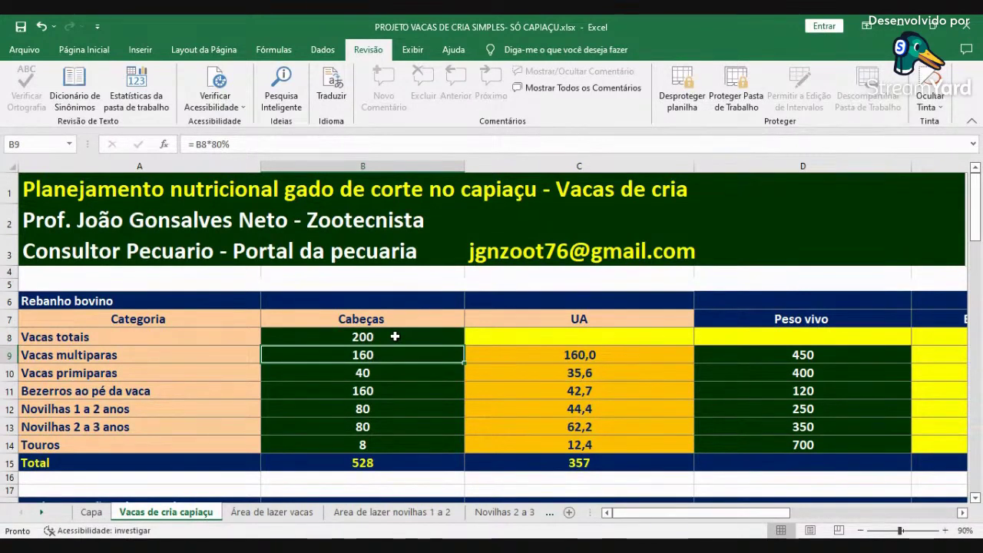
Set the Vacas totais head count back to 50
click(395, 336)
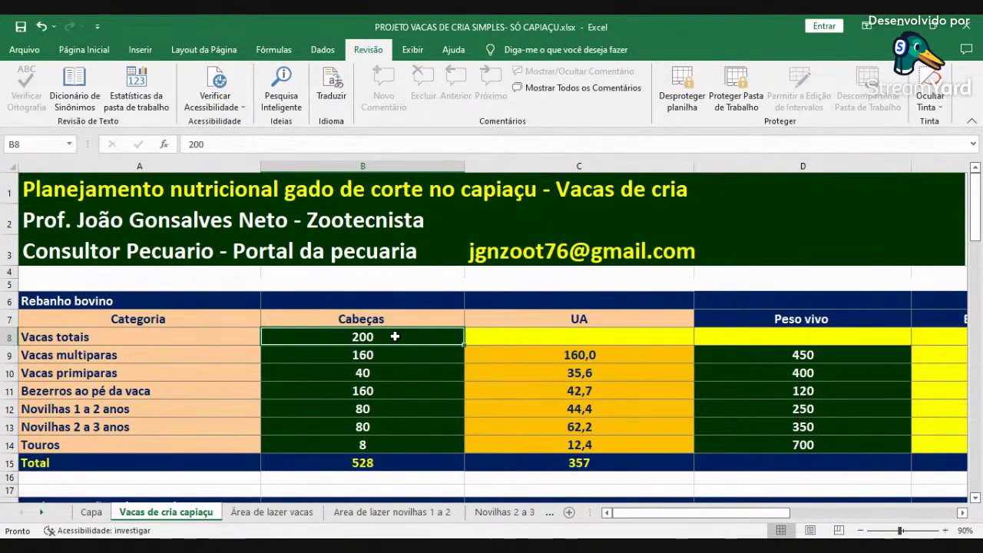
text(50)
key(Return)
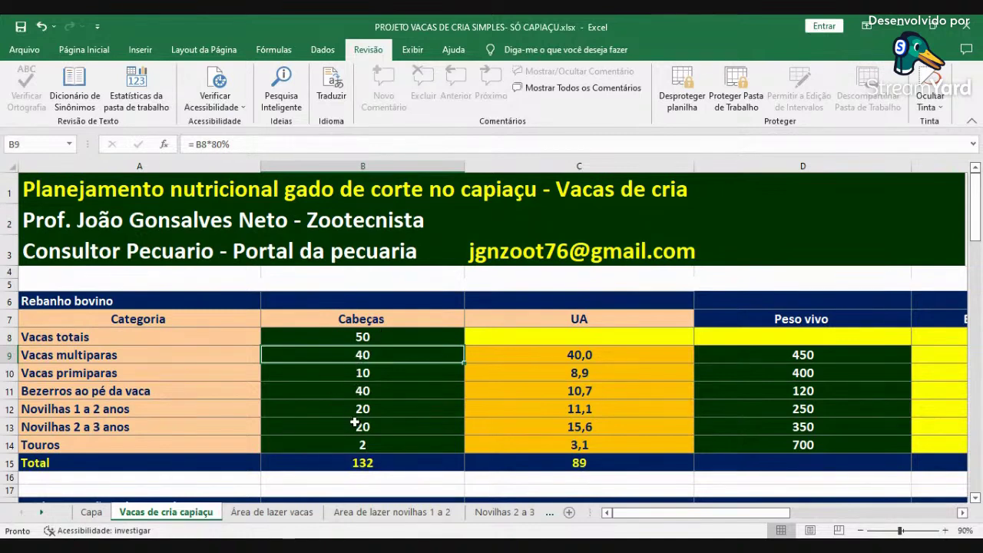
Go through the Rebanho bovino categories one by one, from Vacas multiparas down to Touros
click(239, 354)
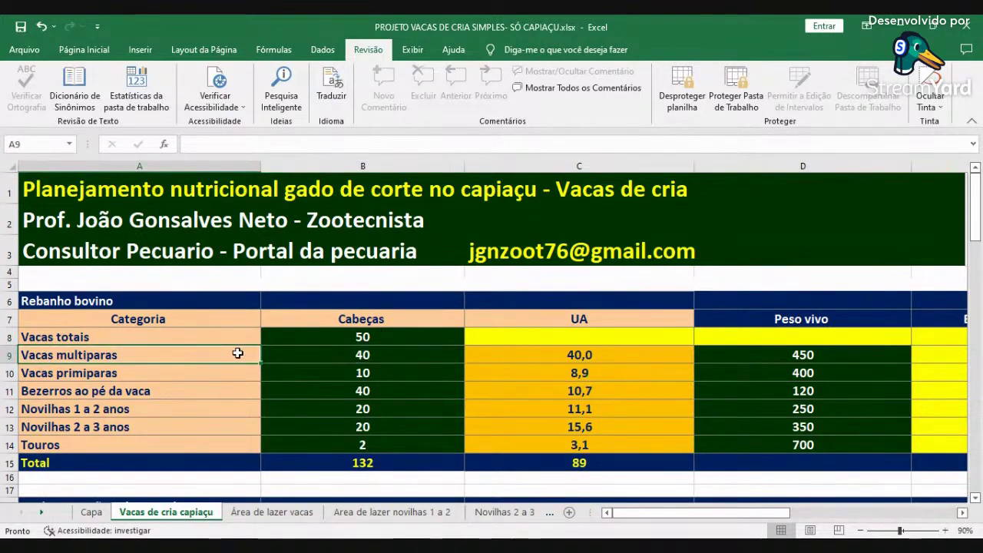
click(235, 373)
click(222, 394)
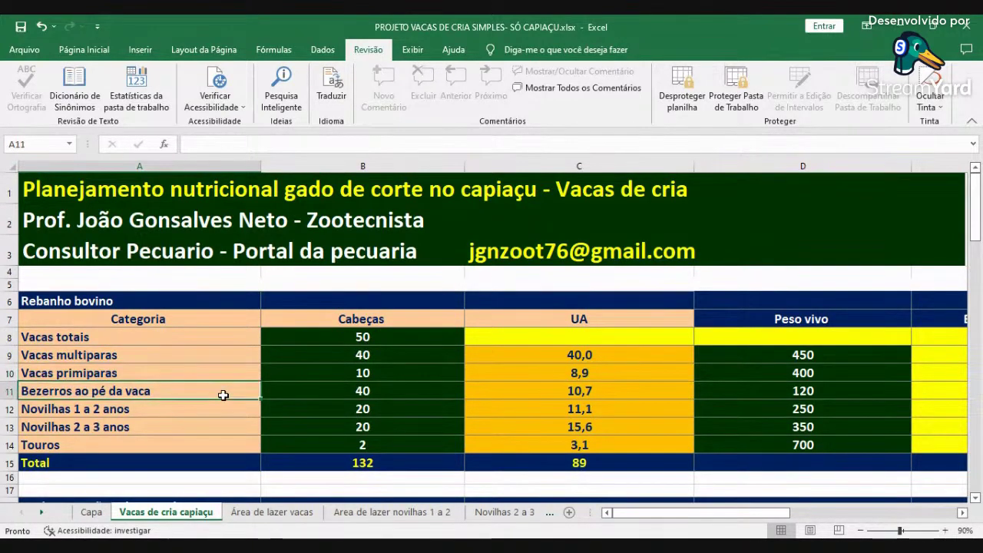
click(214, 411)
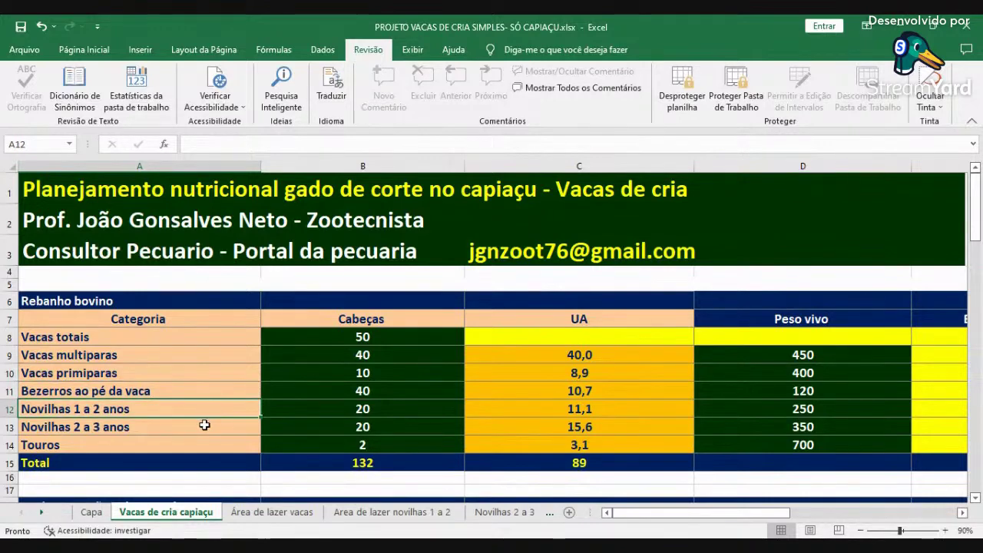
click(205, 425)
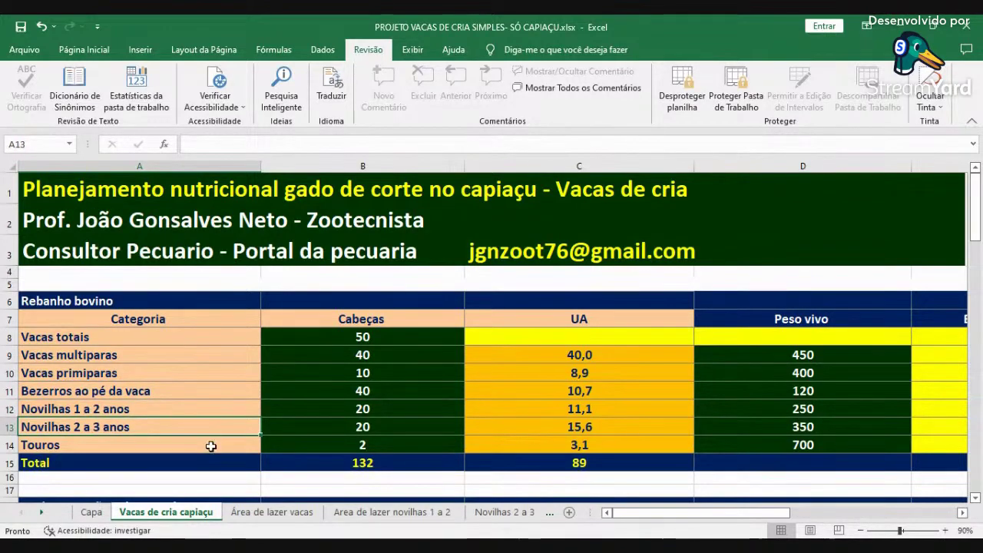
click(210, 446)
Examine the Suplementação volumosa table's dry matter consumption and planted area columns, comparing them with the herd table
scroll(397, 425, down, 2)
scroll(396, 424, down, 1)
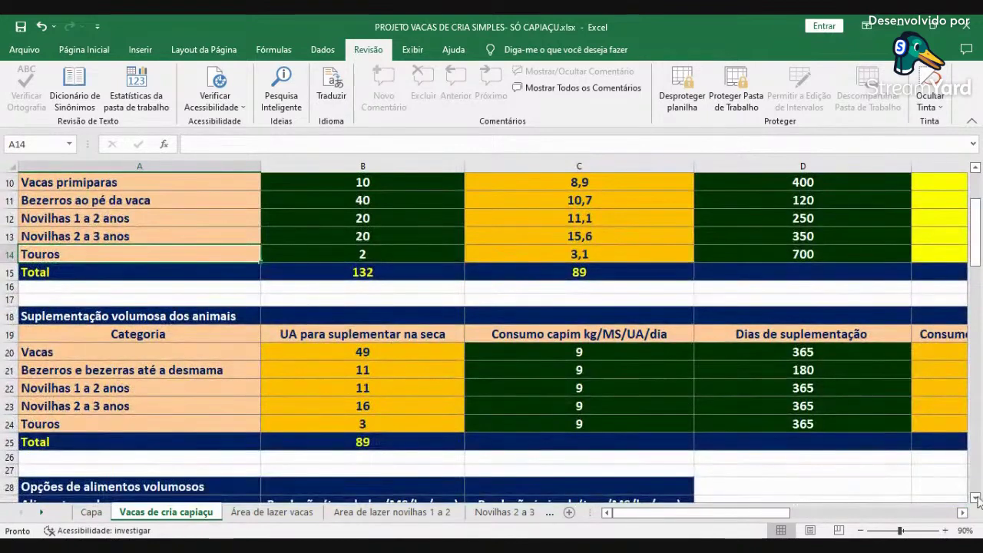
click(962, 514)
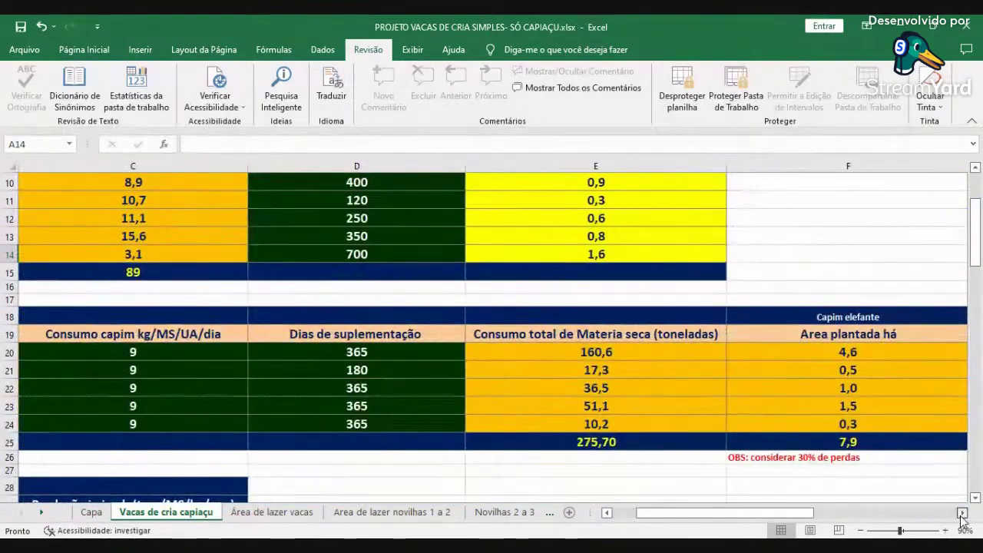
click(962, 513)
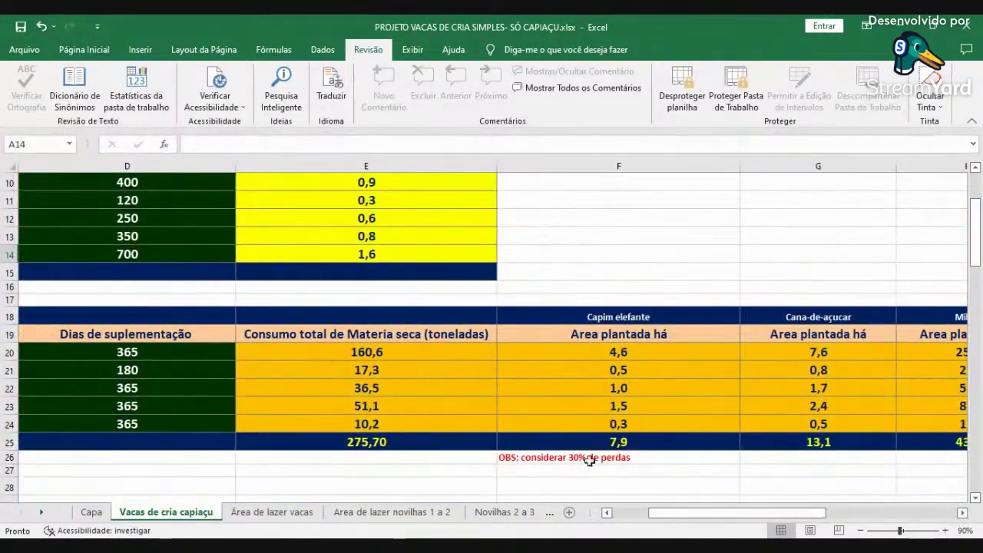
click(630, 513)
scroll(415, 370, up, 2)
scroll(414, 370, up, 1)
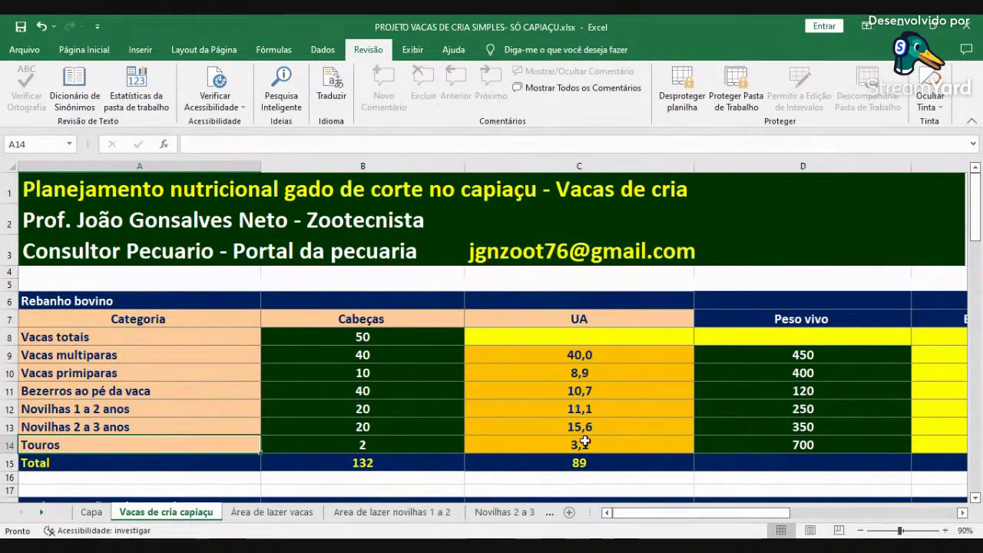
scroll(642, 463, down, 3)
click(961, 514)
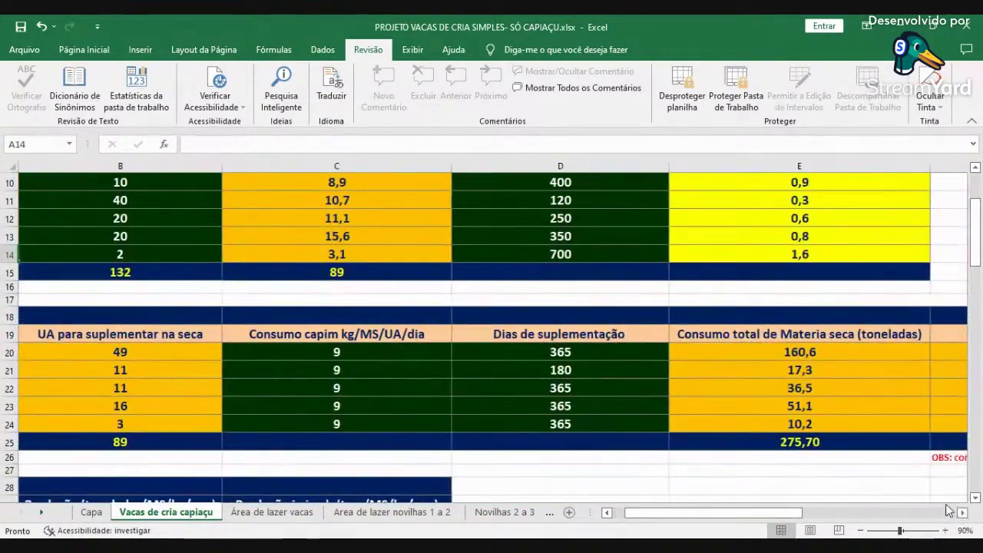
click(961, 513)
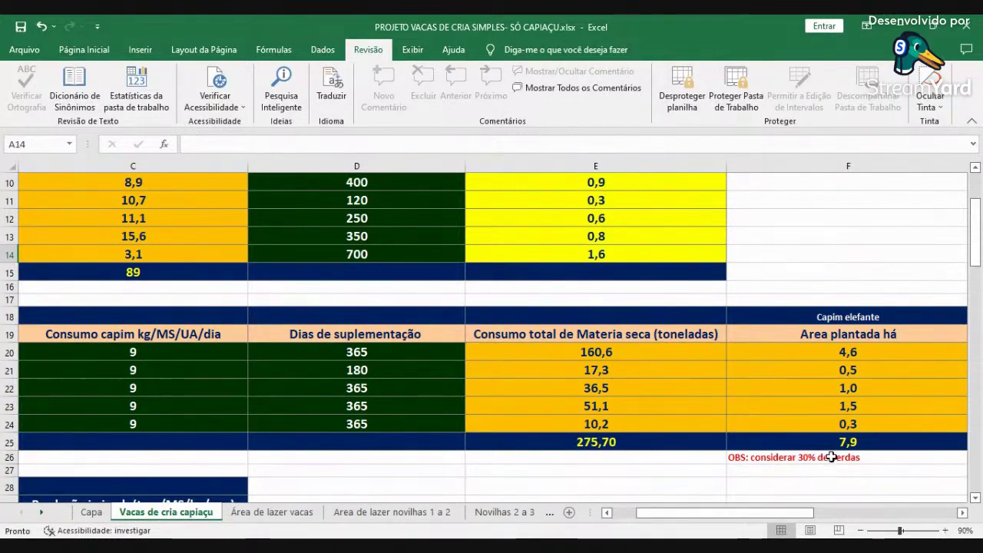
click(620, 514)
scroll(588, 476, up, 2)
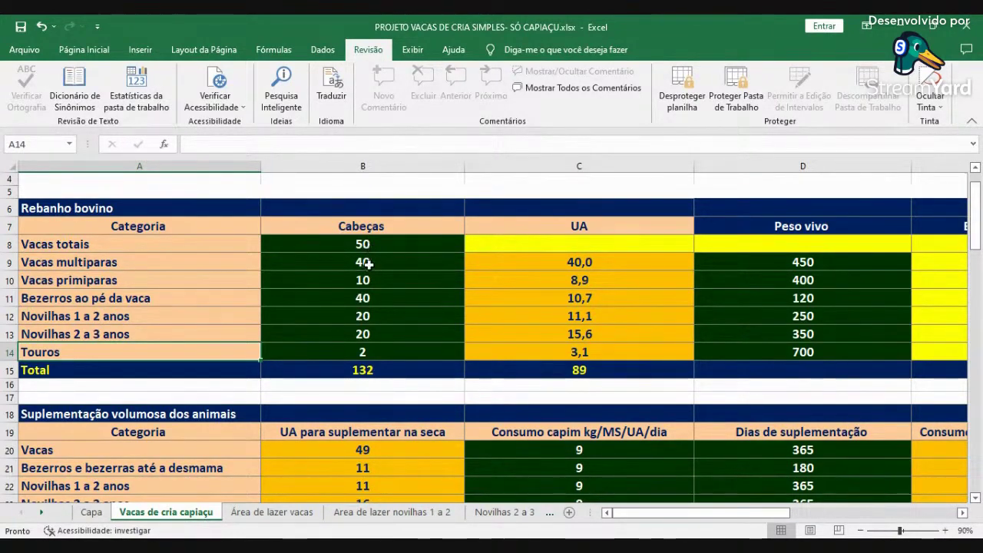
Set the Vacas totais head count to 250
key(ctrl+z)
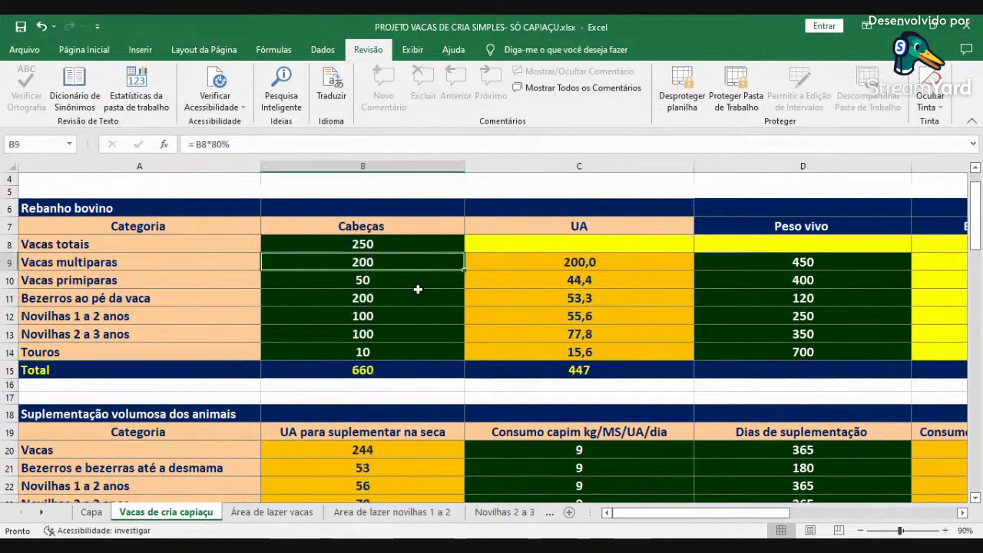
key(Up)
key(Up)
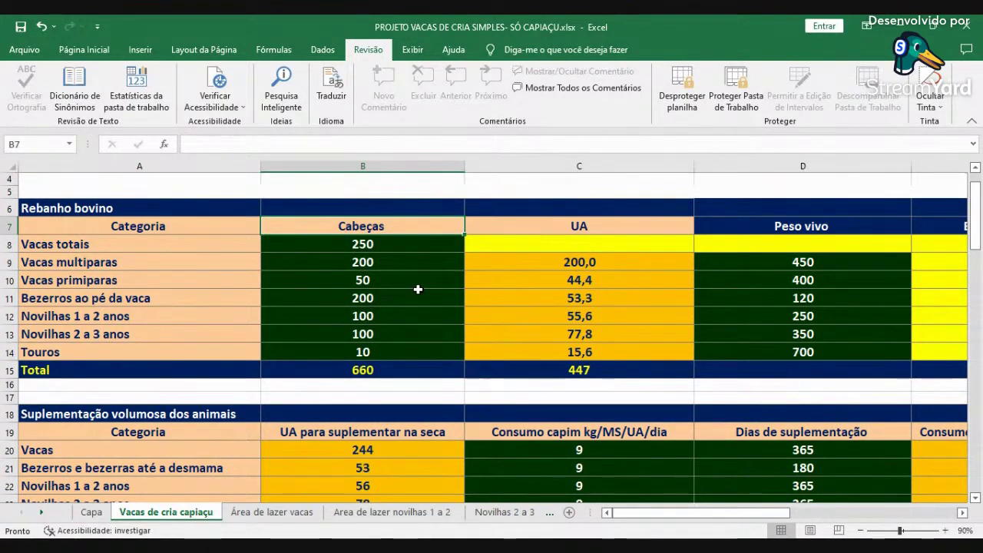
Review the herd categories from Vacas multiparas to Touros, including the total Cabeças and total UA cells
click(234, 265)
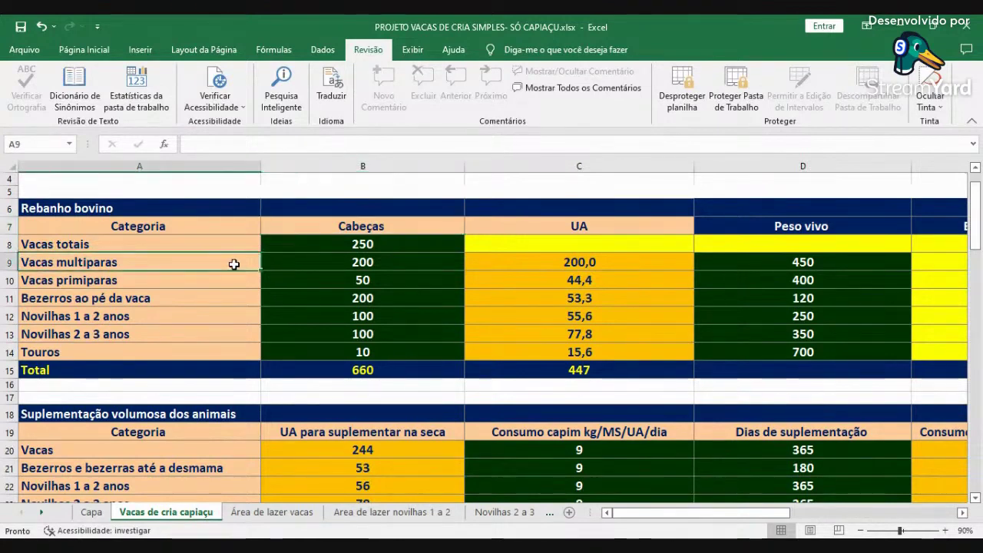
click(234, 276)
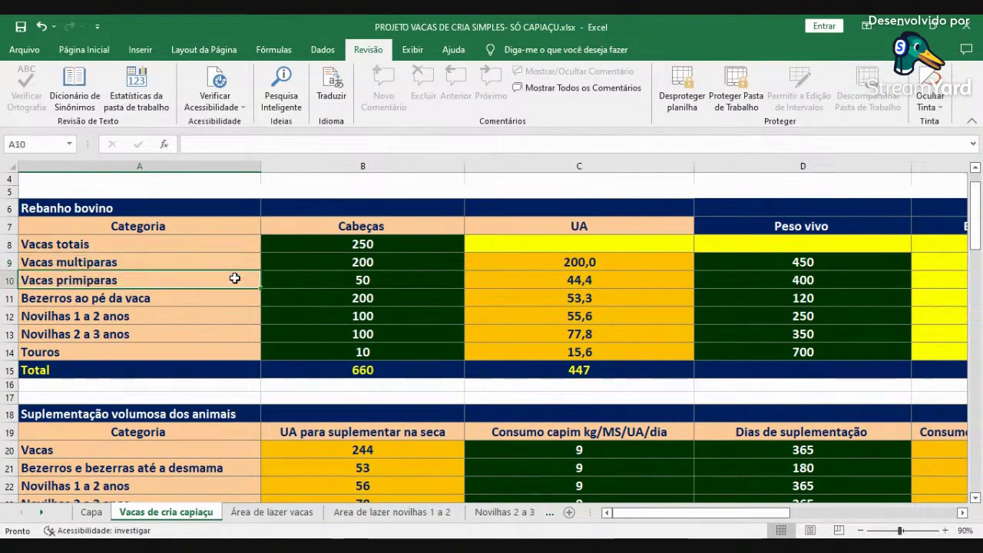
click(235, 262)
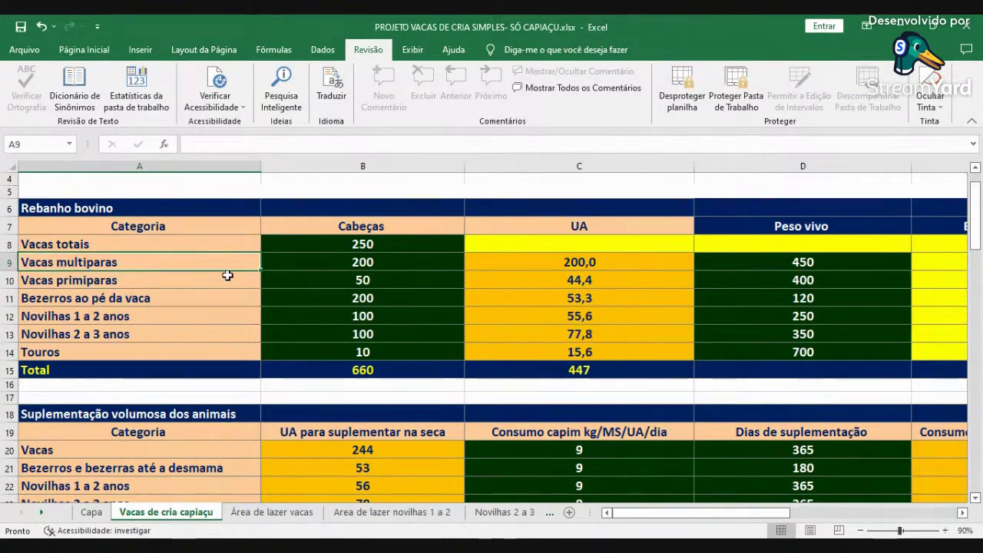
click(226, 282)
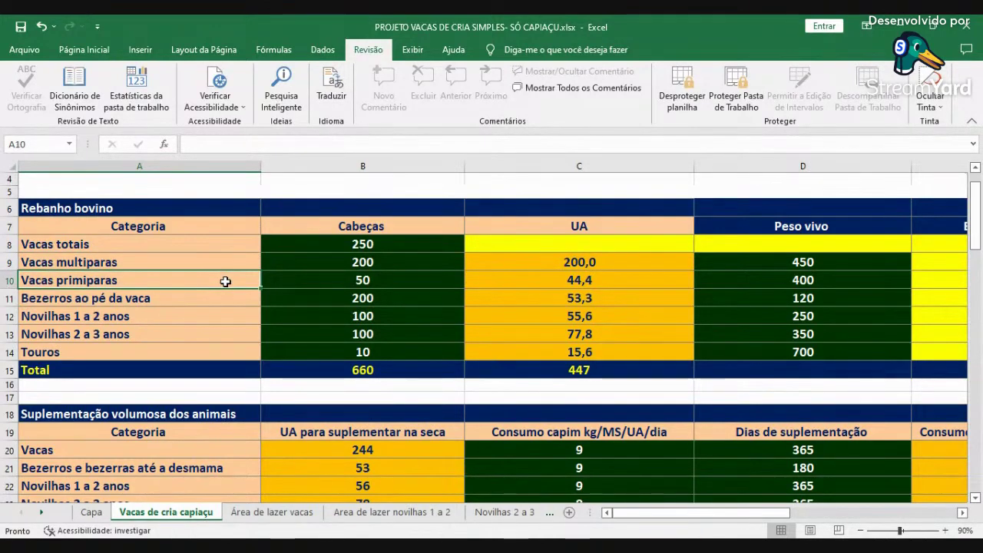
click(214, 299)
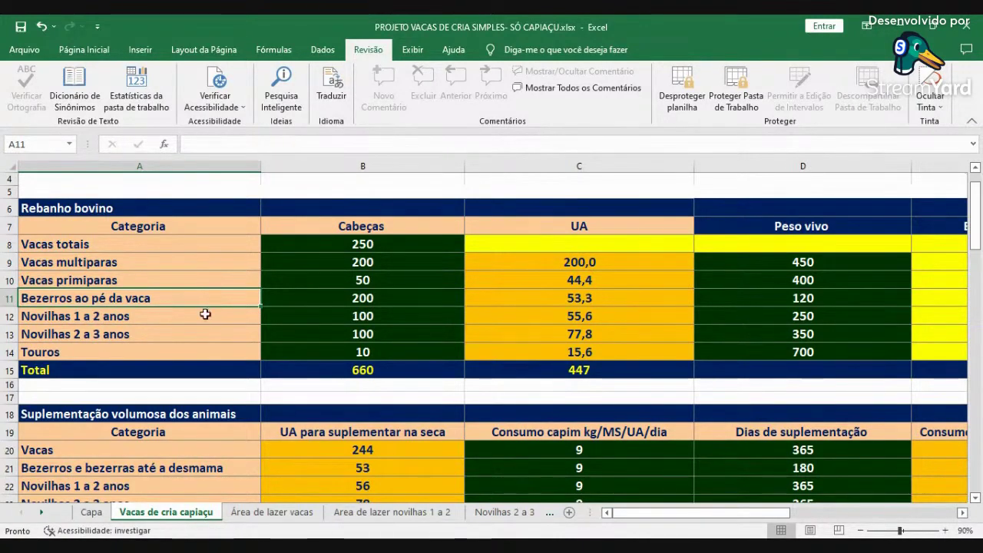
click(206, 315)
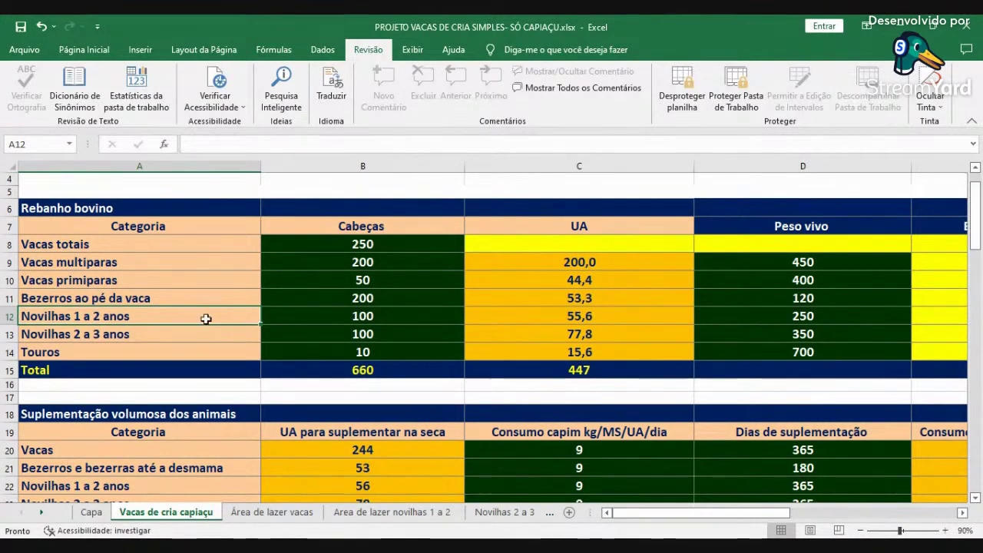
click(198, 337)
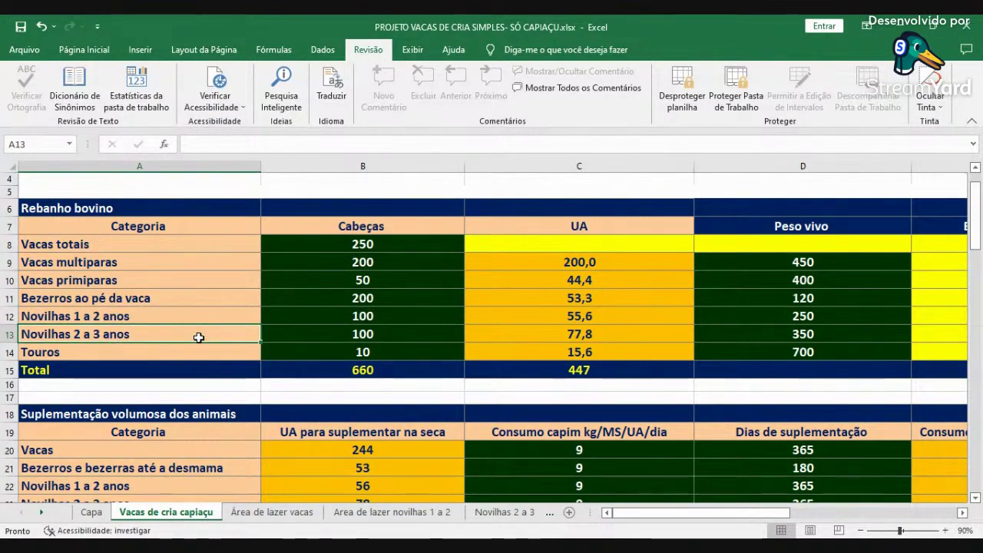
click(176, 353)
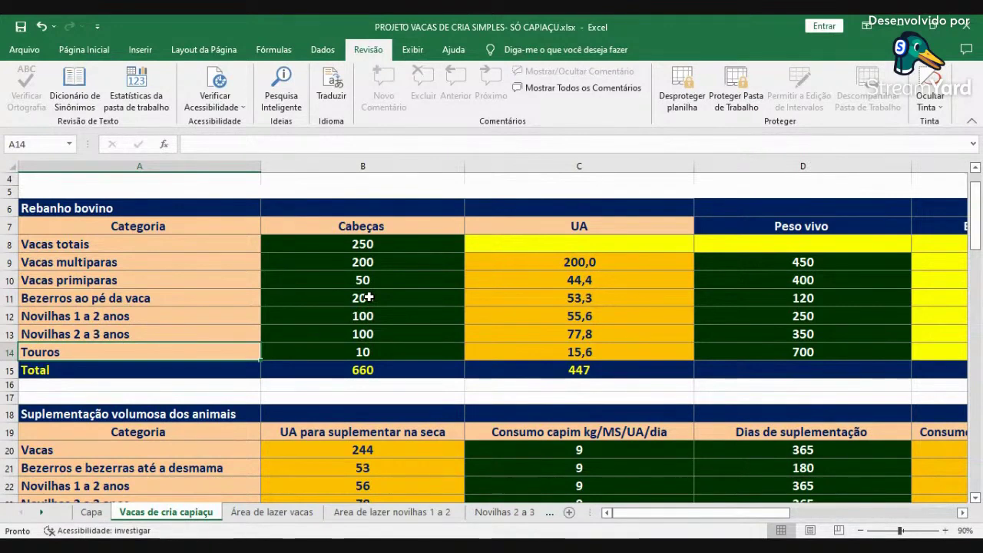
click(409, 370)
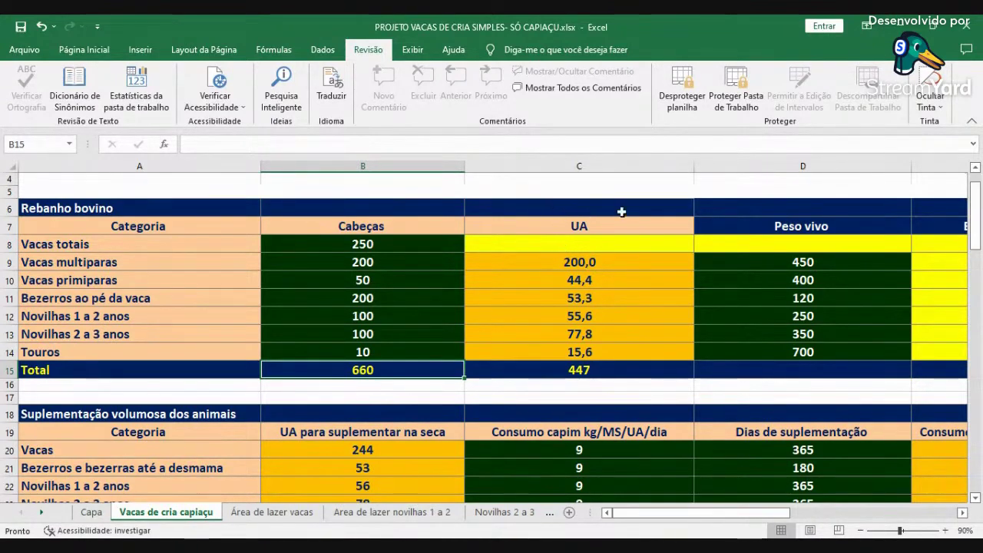
click(579, 370)
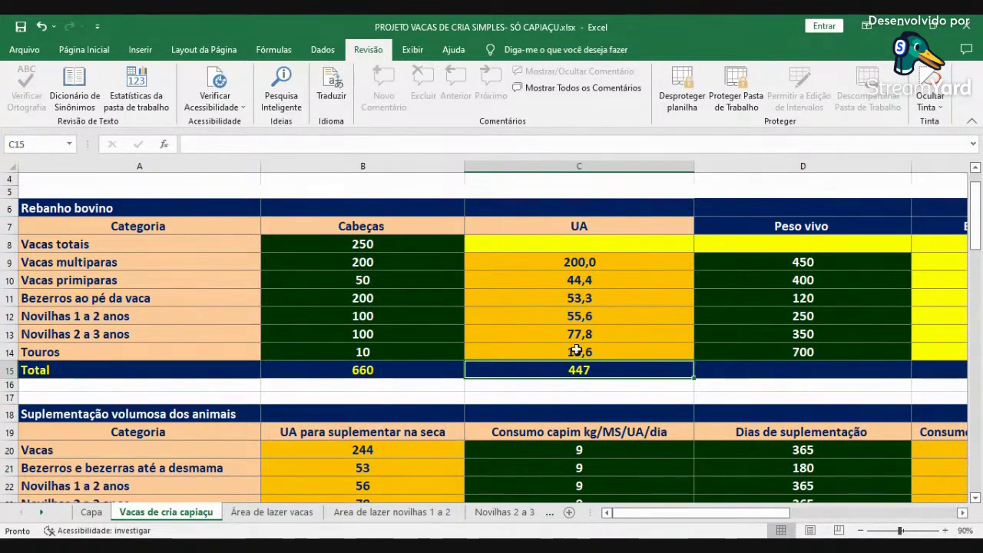
Check the herd's total Cabeças and UA cells, and go through the Equivalente em UA (450 kg) column down to Touros
click(426, 372)
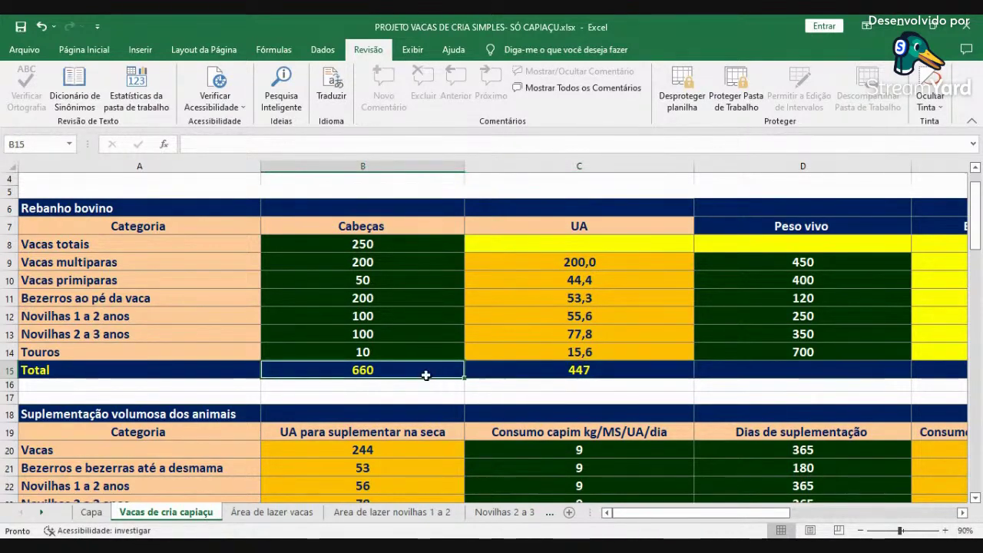
click(504, 373)
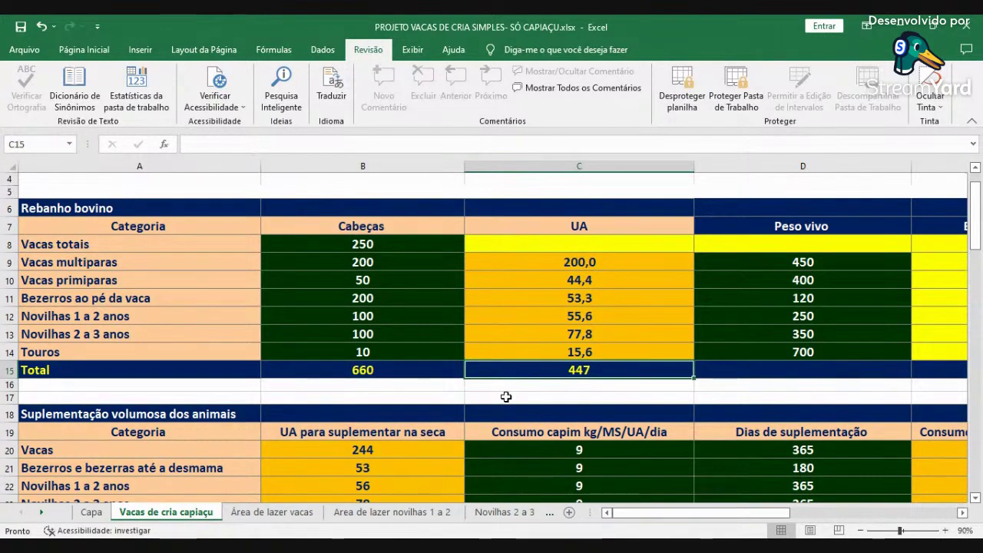
click(963, 514)
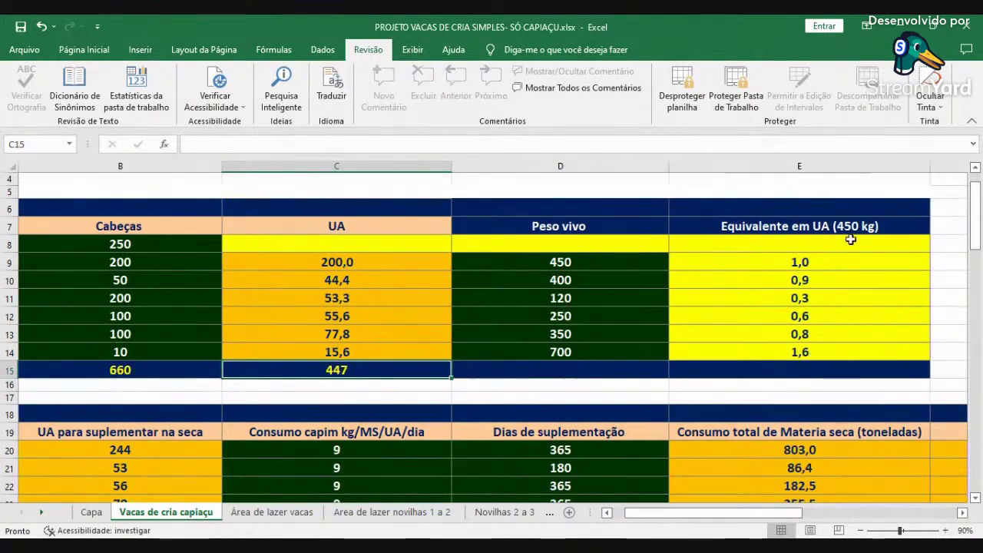
click(832, 258)
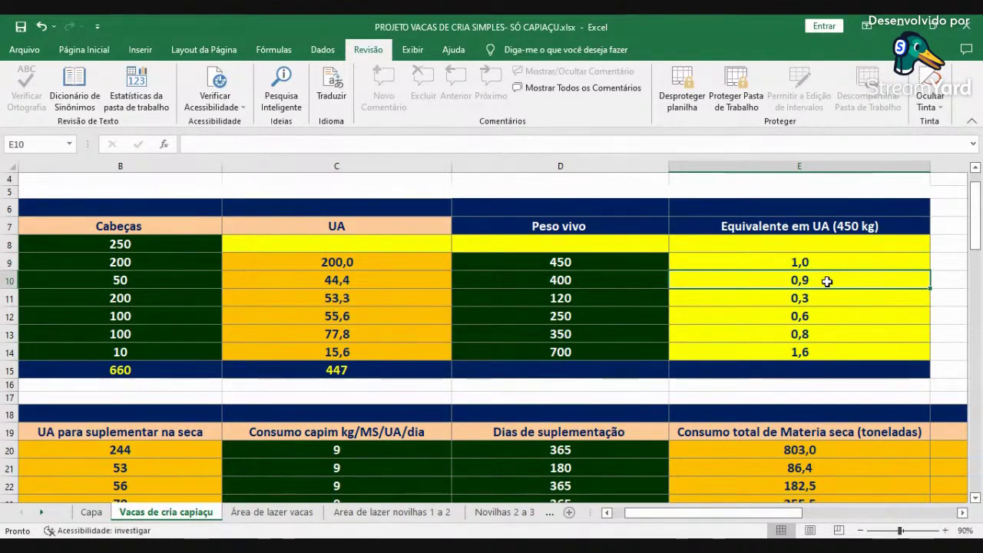
click(822, 298)
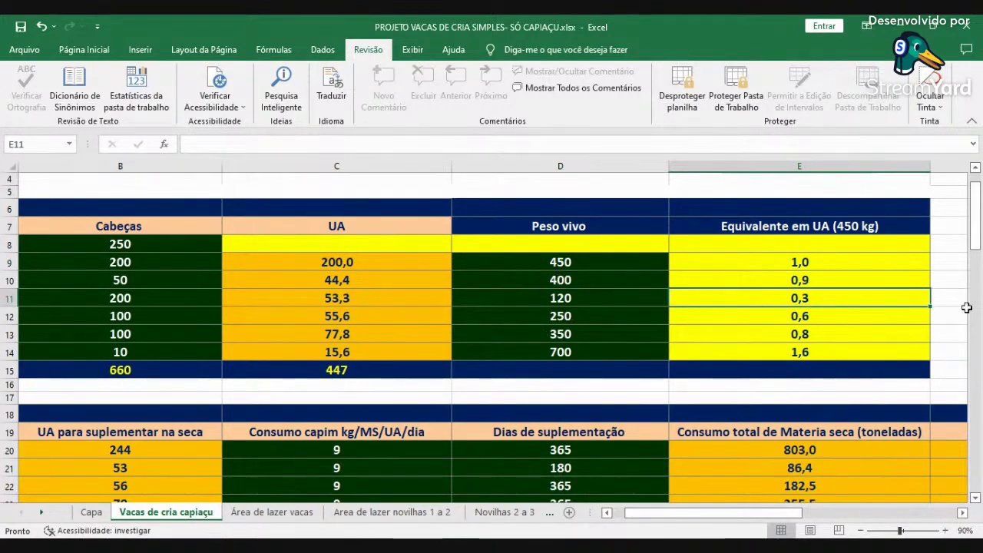
click(861, 317)
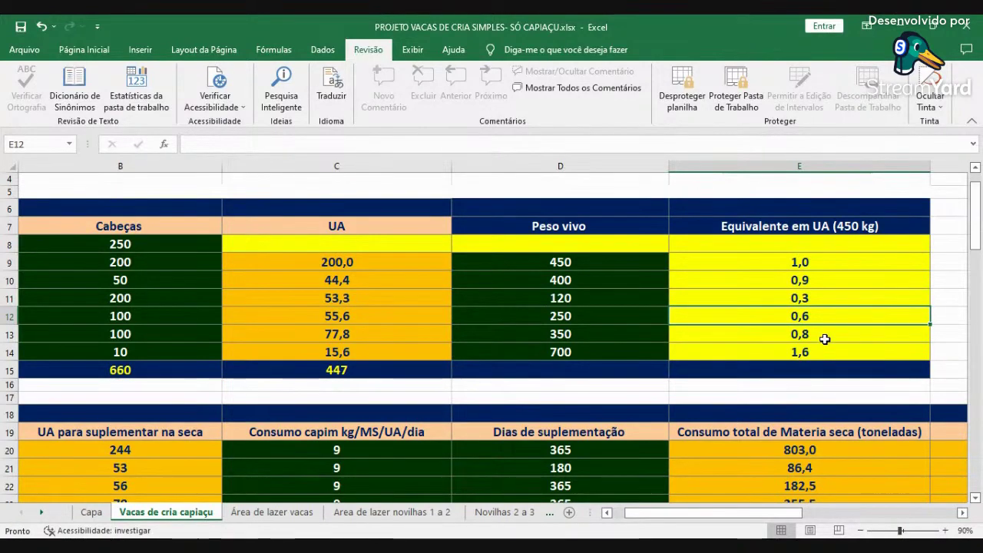
click(826, 337)
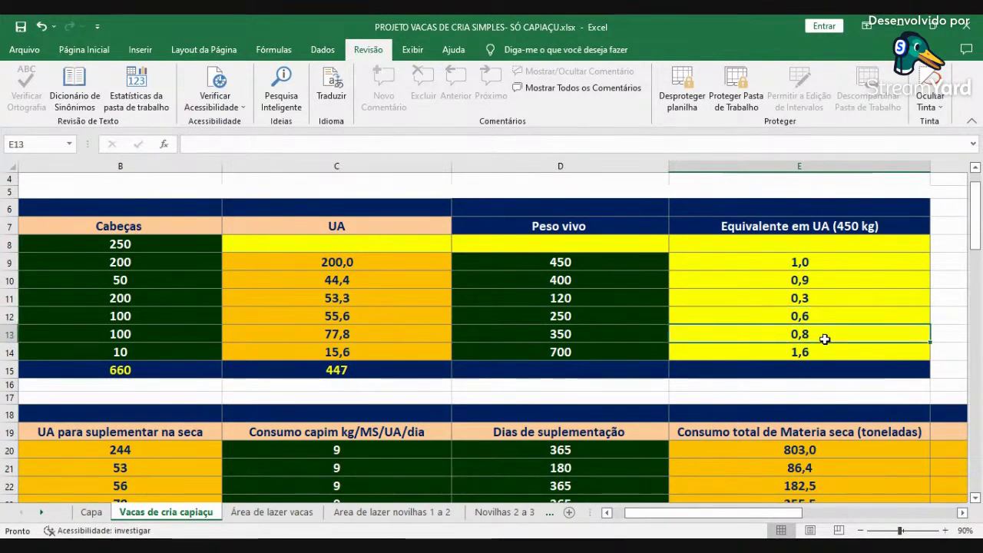
click(807, 350)
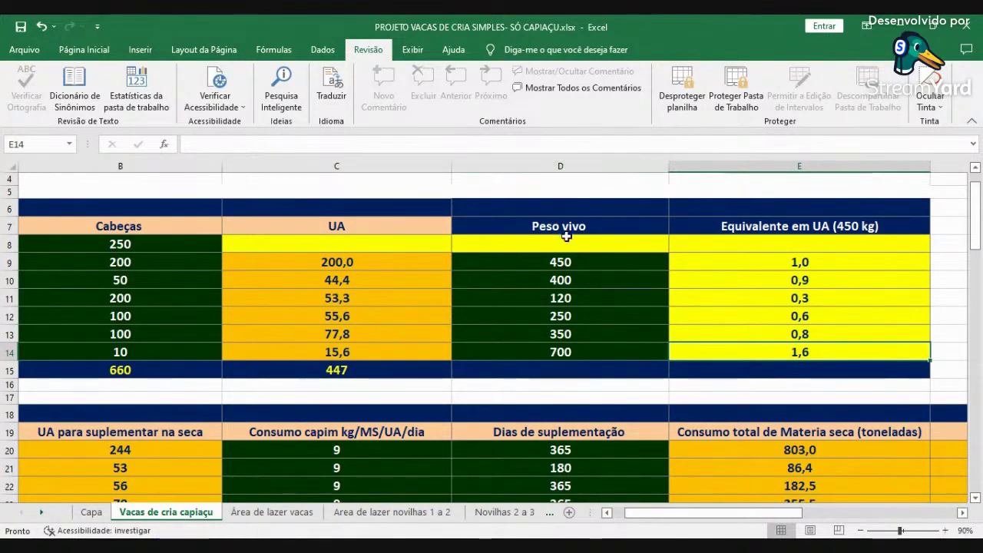
Examine the Suplementação volumosa dos animais table, including the Dias de suplementação for Bezerros e bezerras até a desmama
click(623, 513)
scroll(598, 479, down, 2)
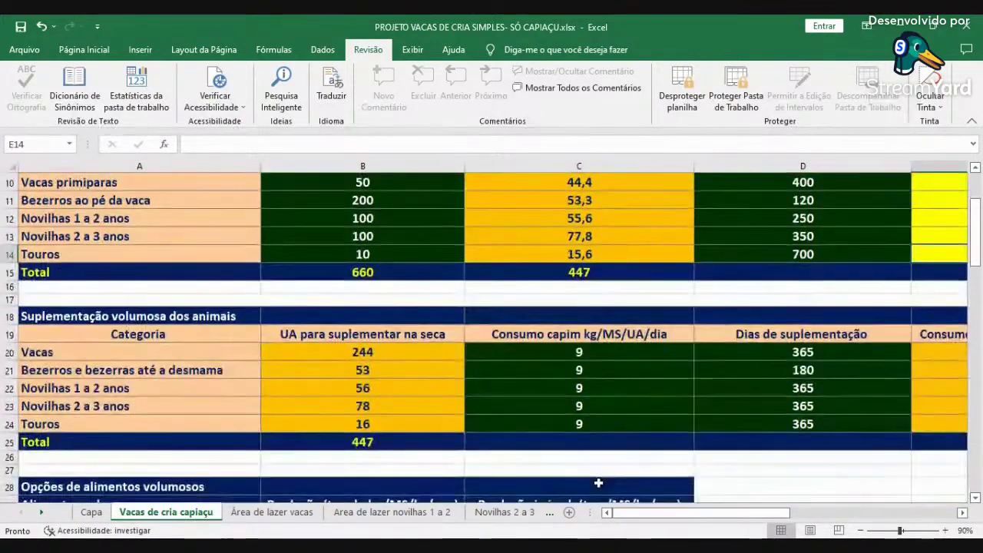
scroll(598, 477, up, 2)
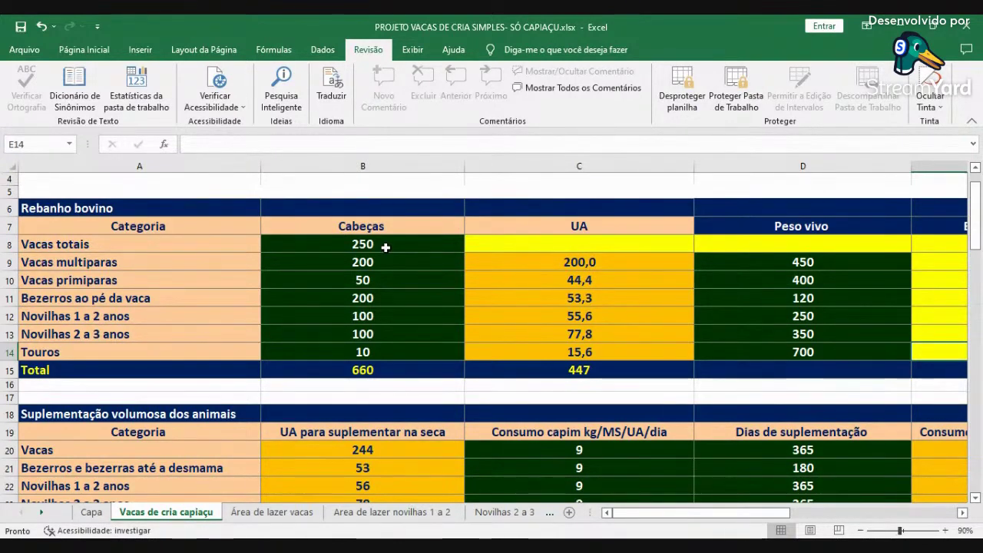
scroll(402, 292, down, 2)
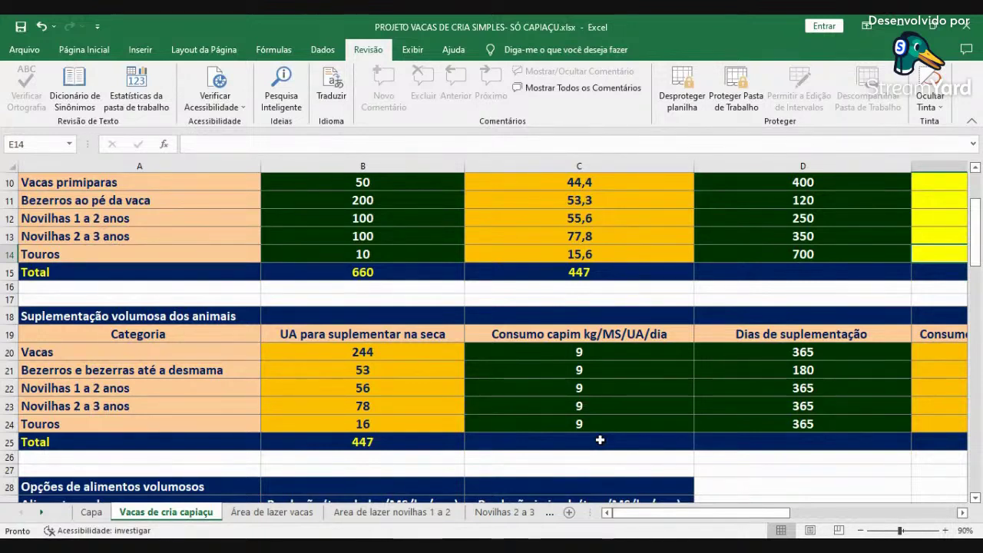
click(963, 512)
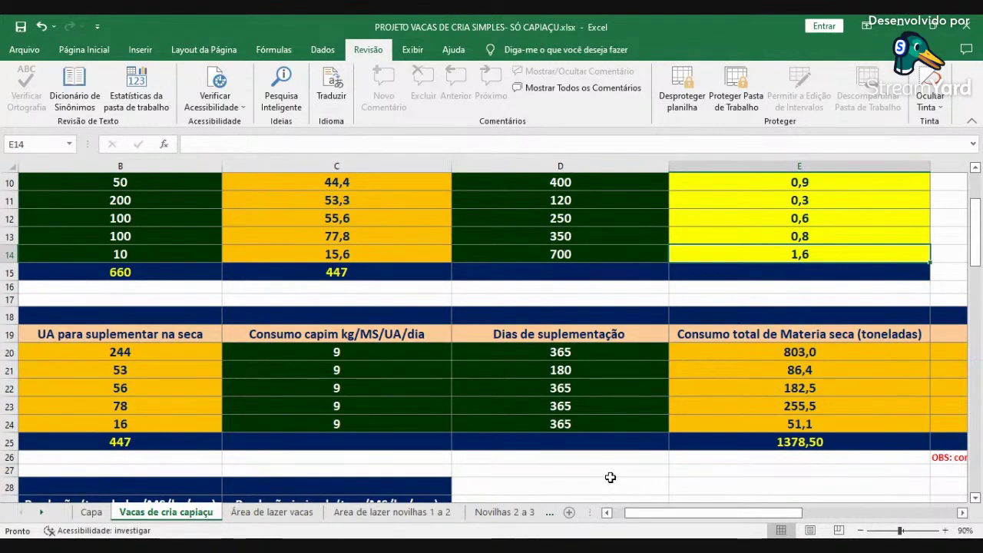
click(588, 369)
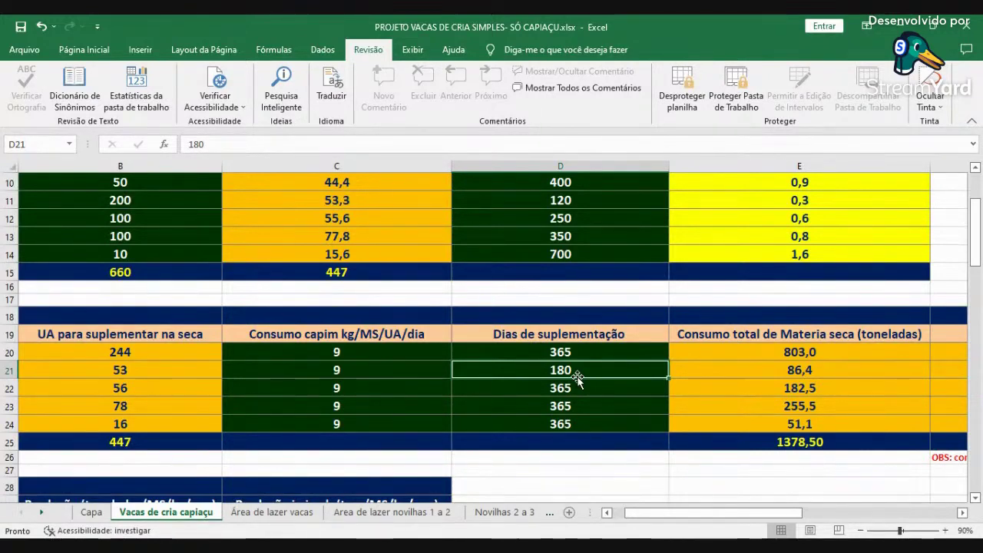
click(624, 519)
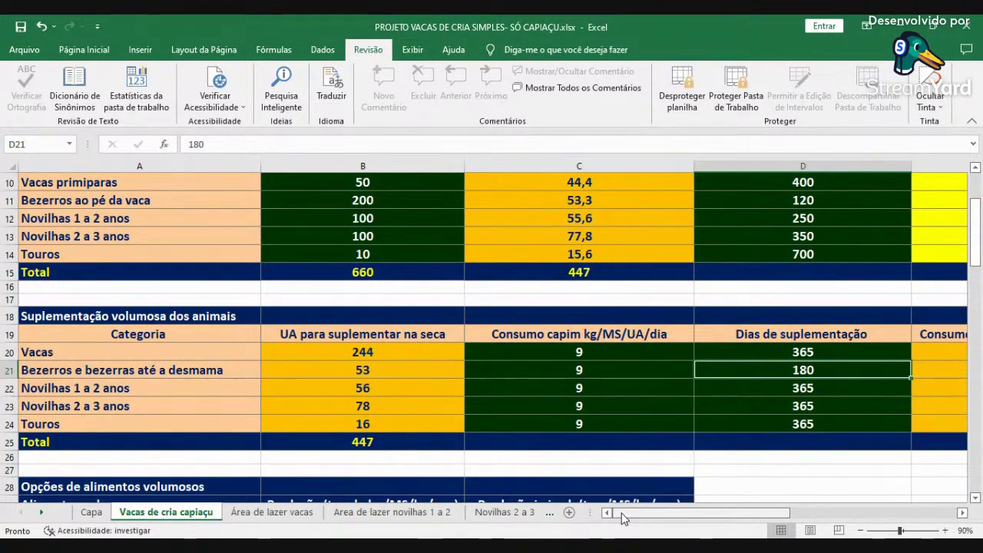
Check the total Capim elefante planted area and compare it with the herd's total Cabeças
click(963, 513)
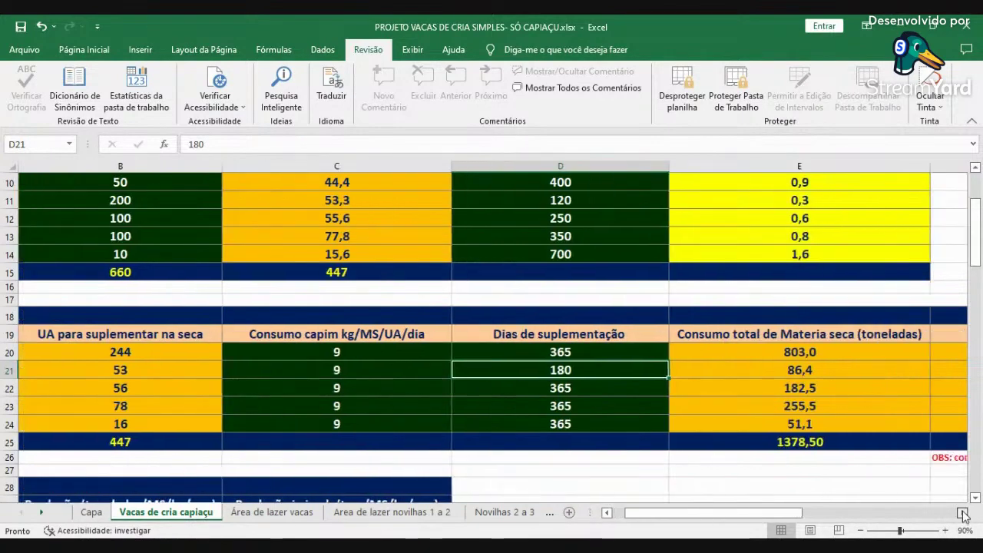
click(963, 513)
click(964, 513)
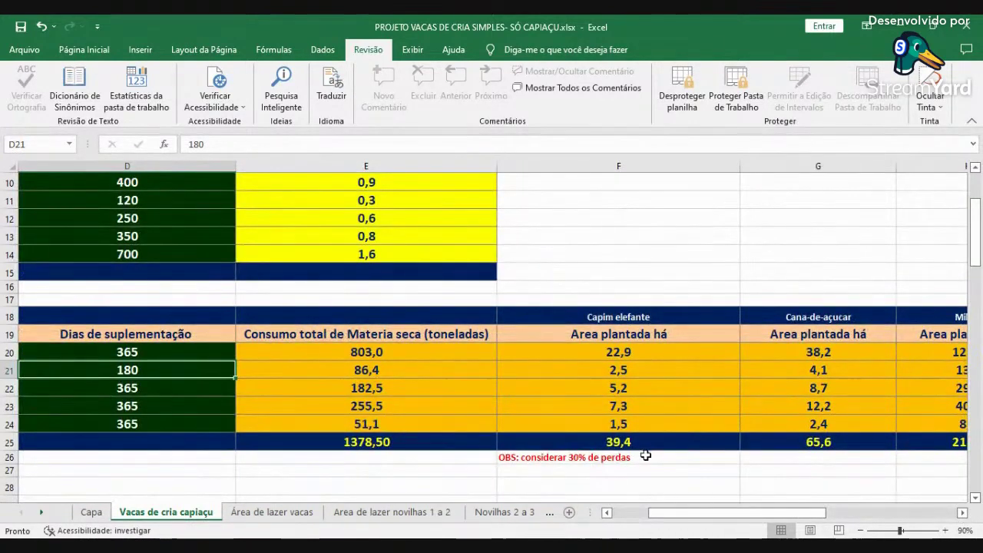
click(651, 443)
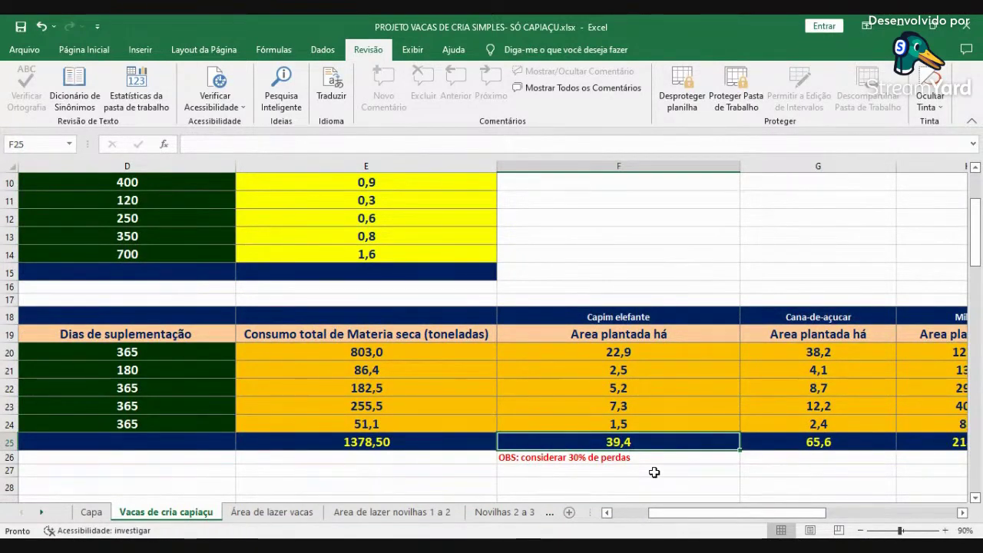
click(628, 514)
scroll(592, 427, up, 3)
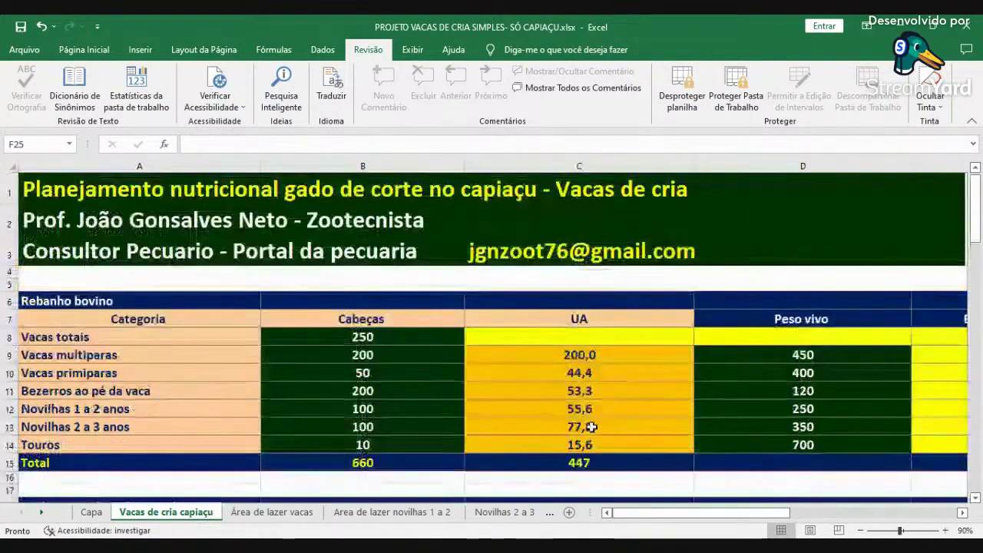
click(435, 460)
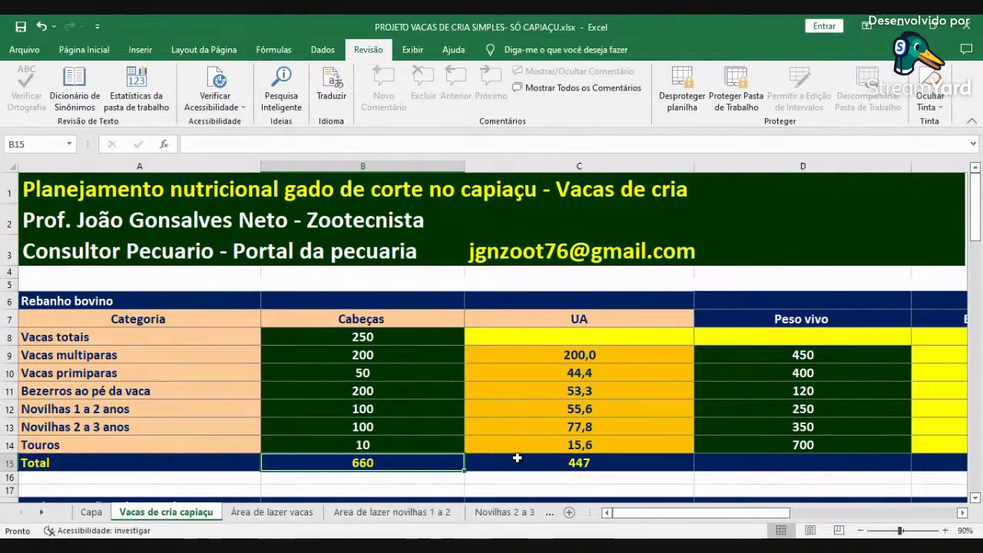
Review the total Capim elefante Area plantada cell together with the note below it about considering 30% losses
scroll(548, 472, down, 3)
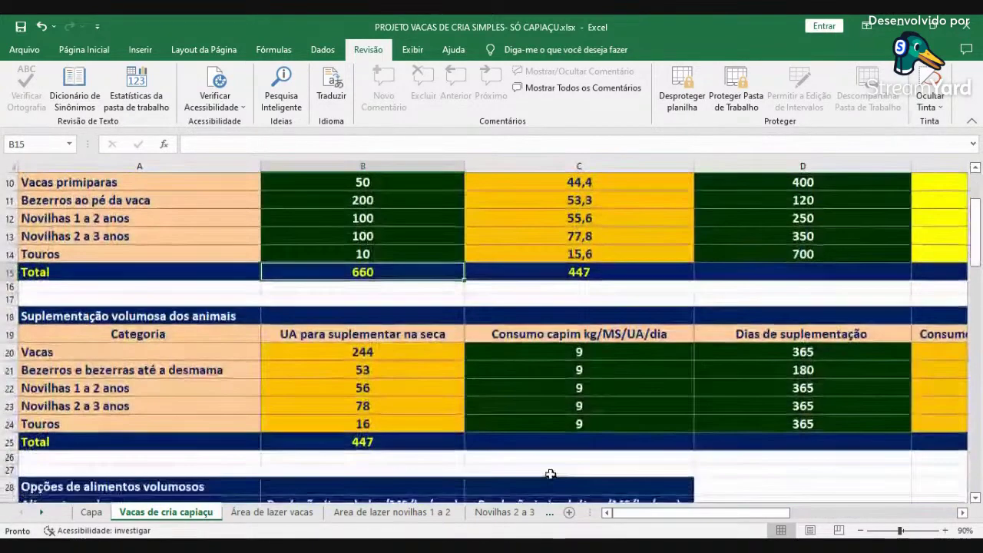
click(962, 513)
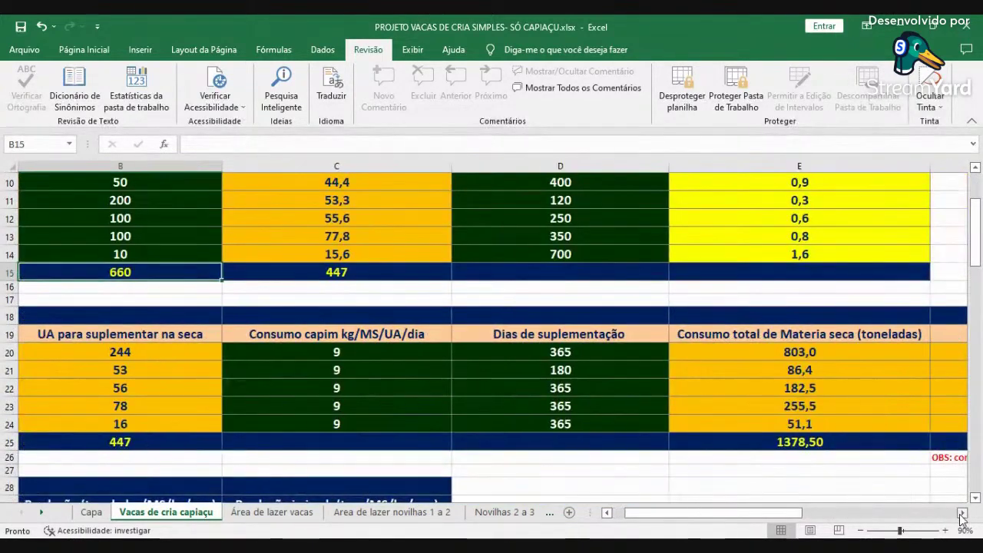
click(962, 514)
drag(836, 444, 838, 458)
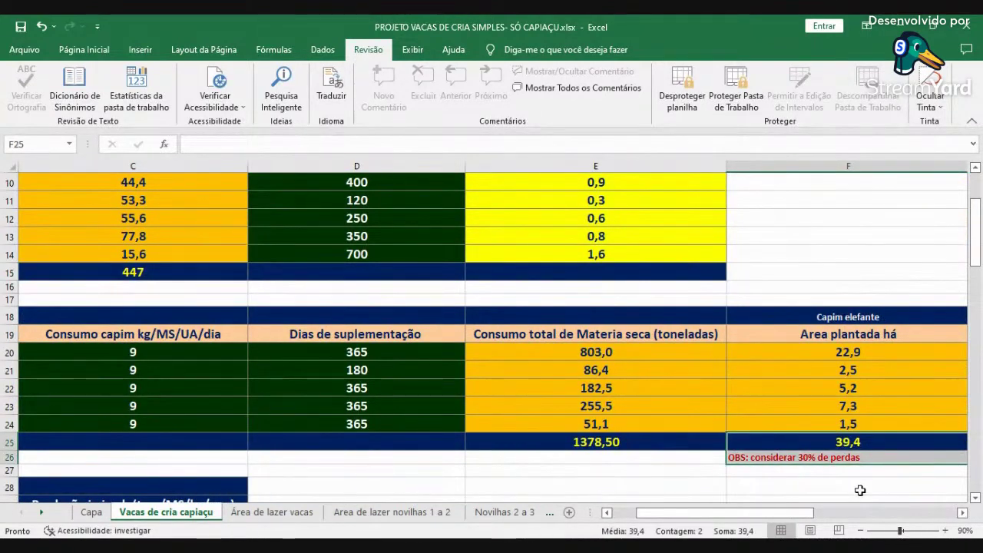
click(775, 487)
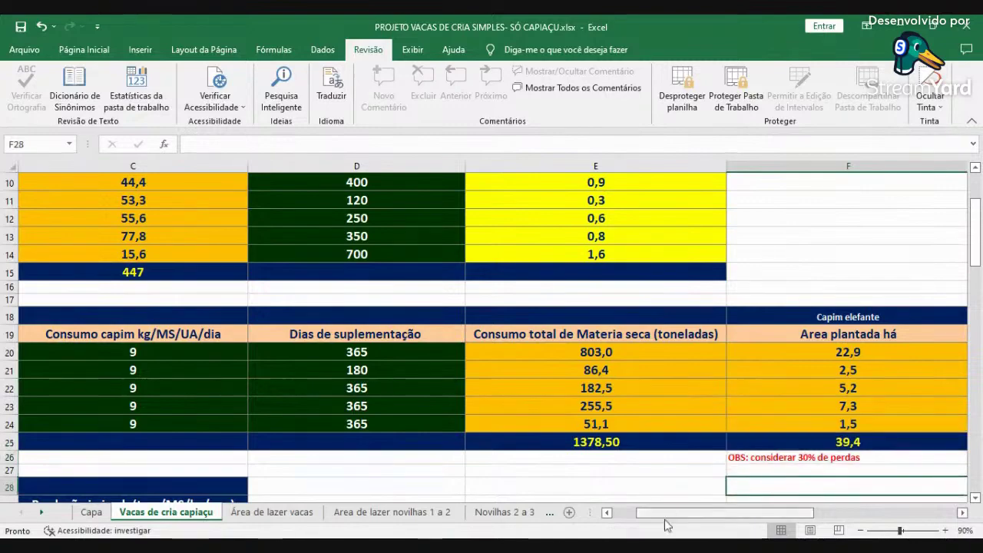
Compare the herd and planted area figures with the Opções de alimentos volumosos table, inspecting the non-irrigated Capineira capim elefante production
scroll(627, 513, left, 2)
scroll(636, 490, down, 4)
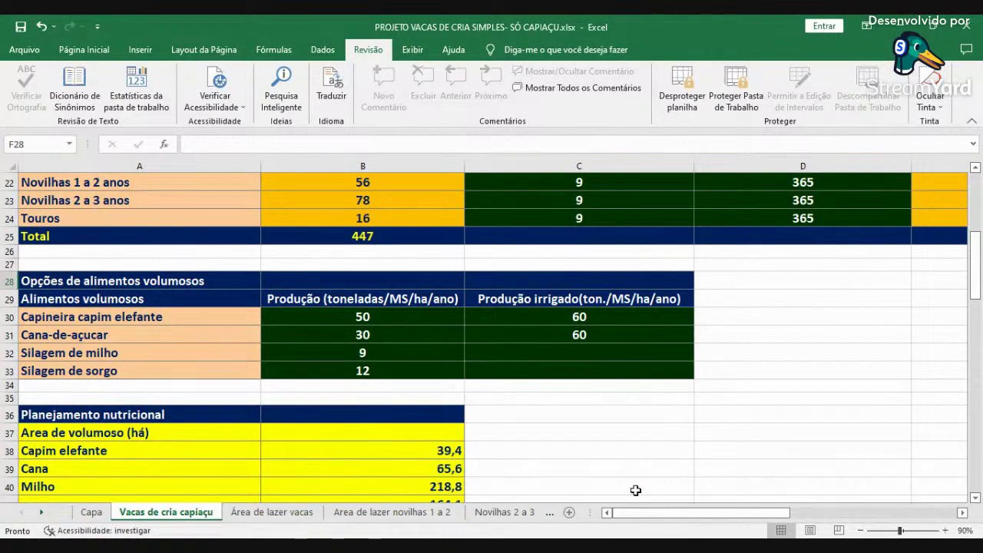
scroll(571, 482, up, 4)
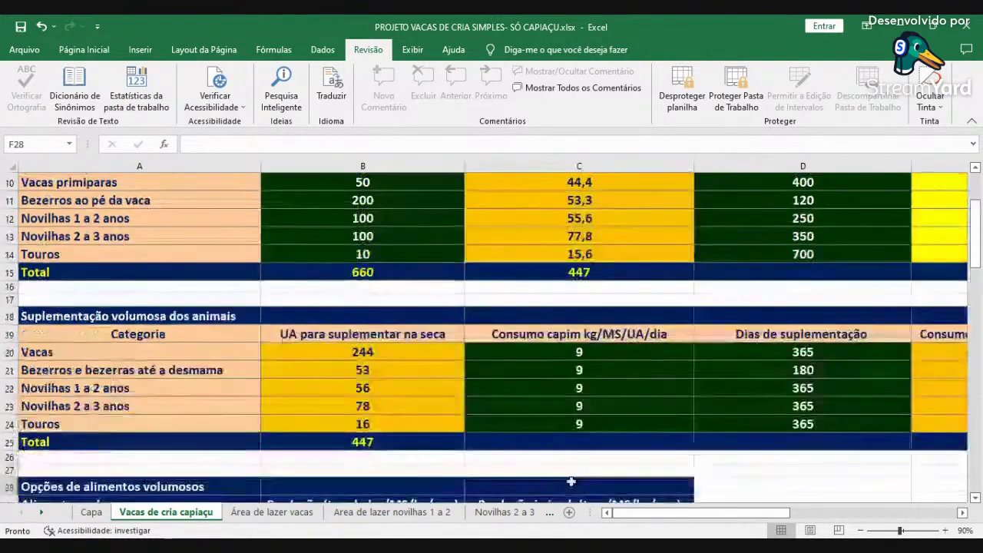
scroll(571, 482, up, 2)
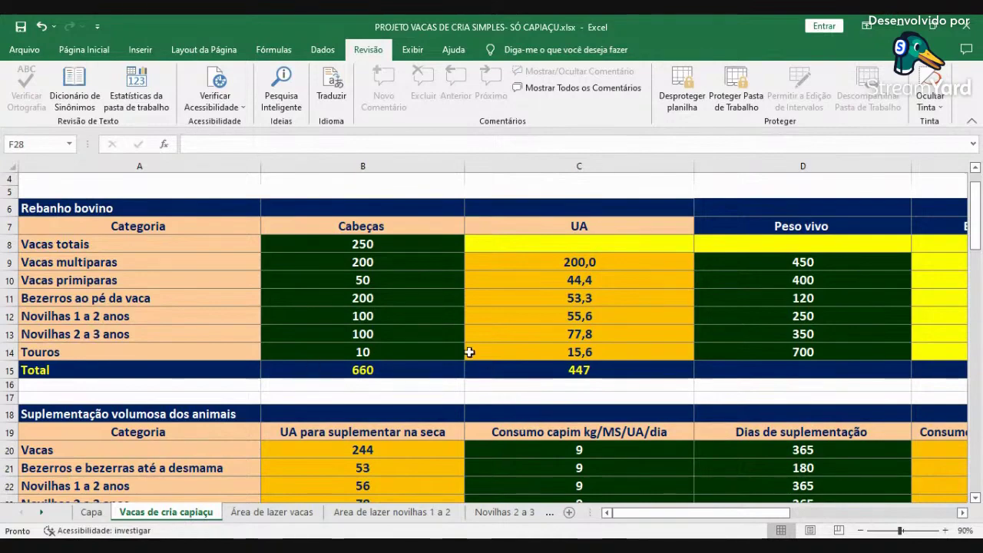
scroll(769, 470, down, 3)
scroll(953, 461, right, 2)
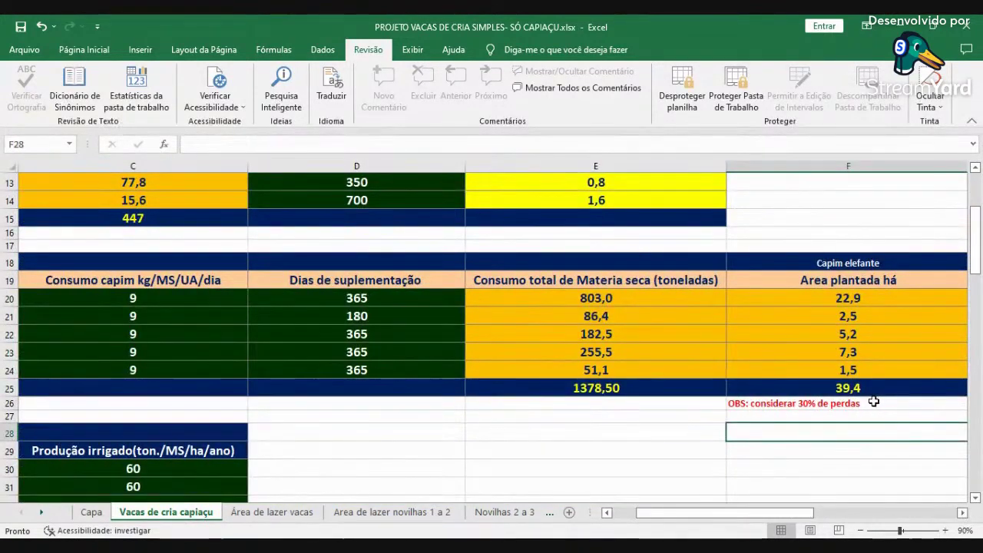
click(625, 513)
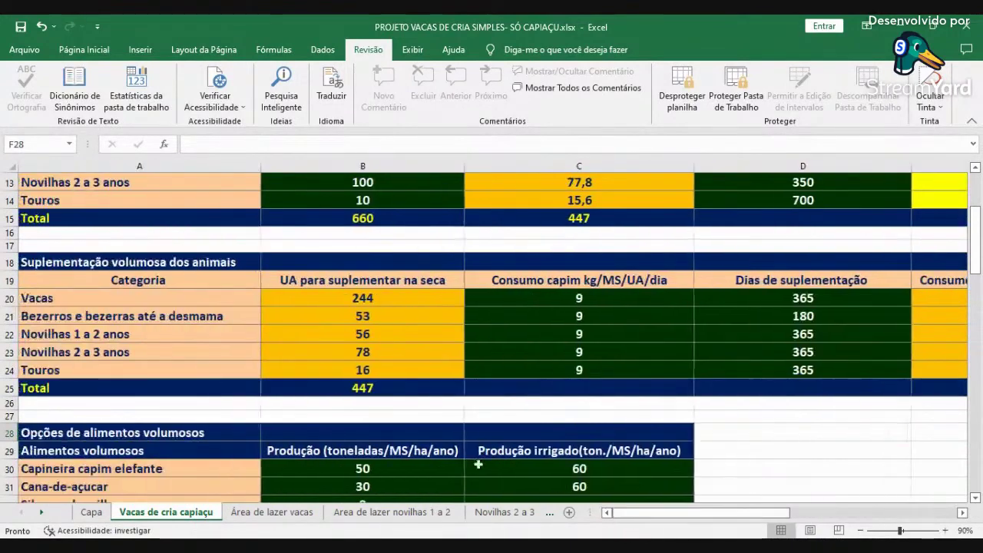
click(411, 464)
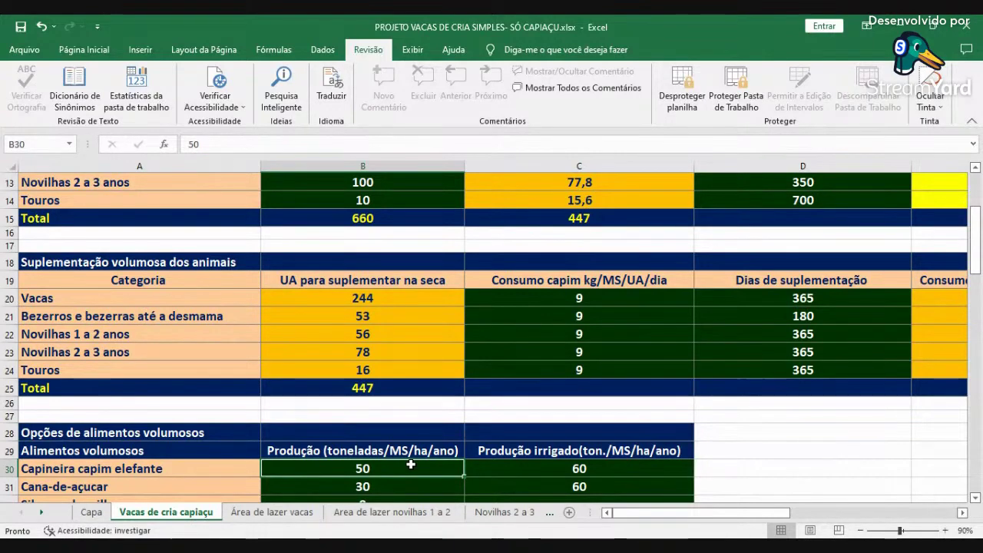
Inspect the 30% losses note in F26 and the Capim elefante total area in F25
click(963, 512)
click(963, 513)
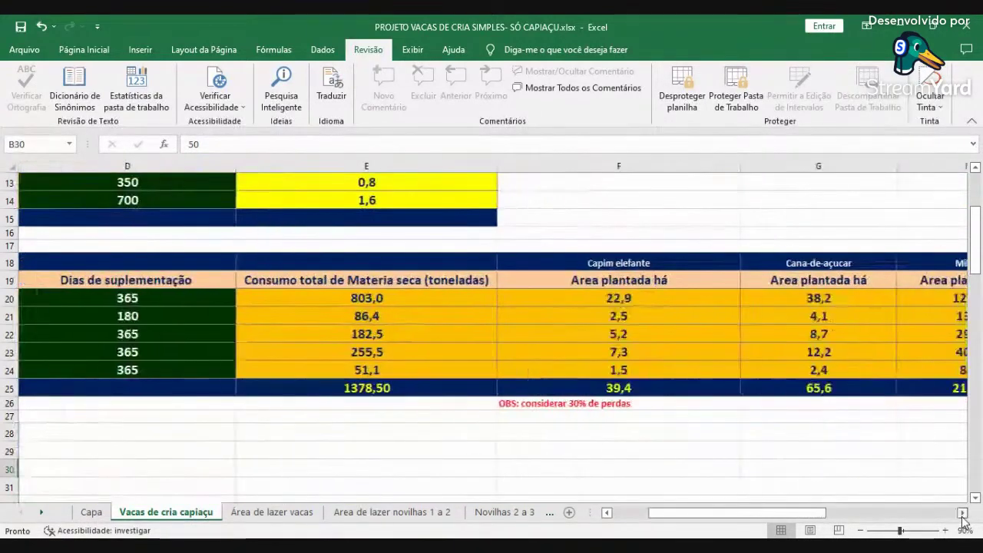
click(515, 412)
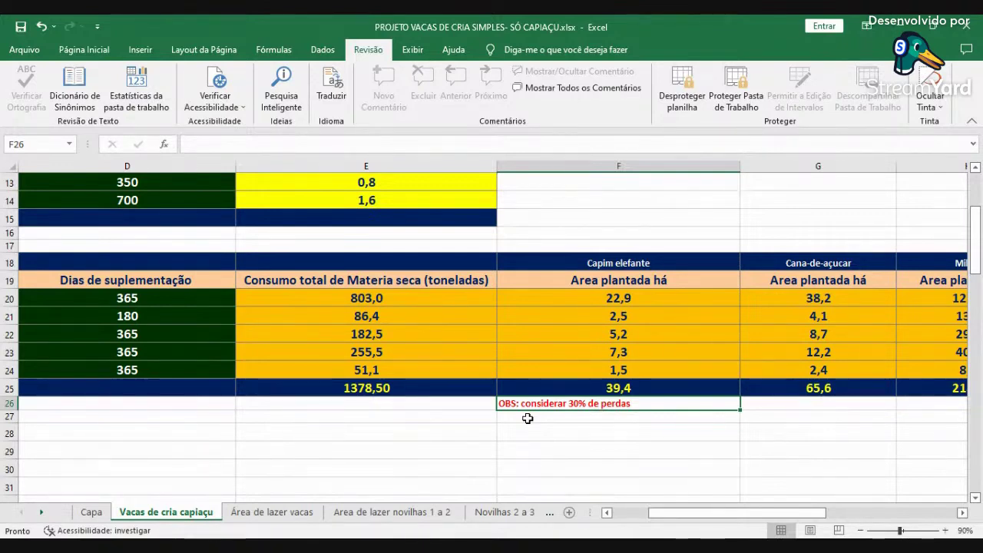
click(669, 390)
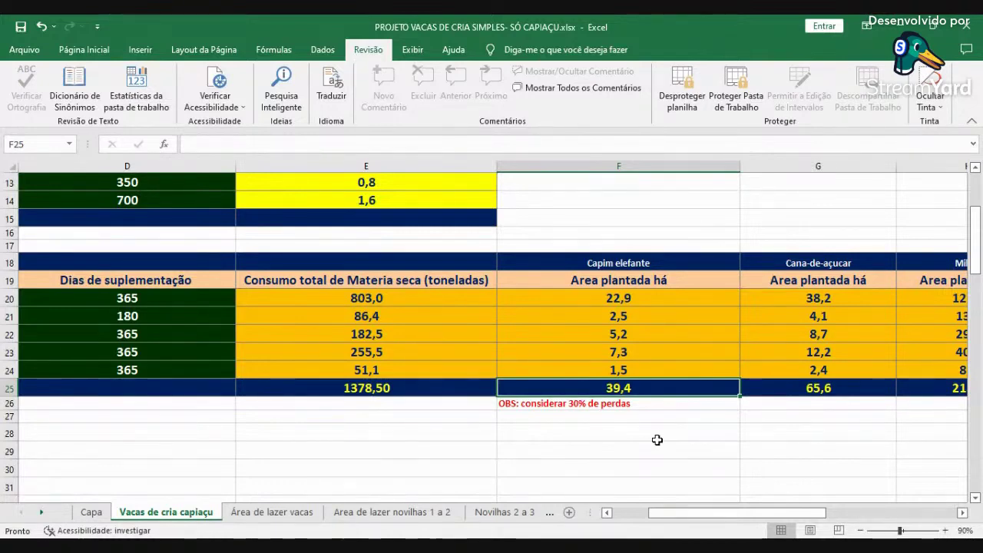
Compare the total planted areas for Cana-de-açucar, Milho, Sorgo and Capim elefante irrigado in the Total row
click(962, 515)
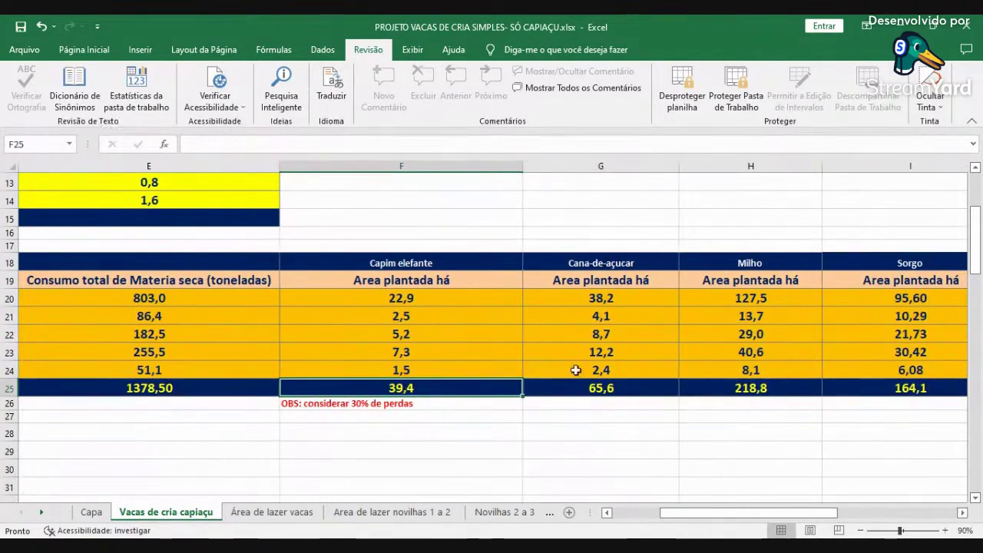
click(594, 388)
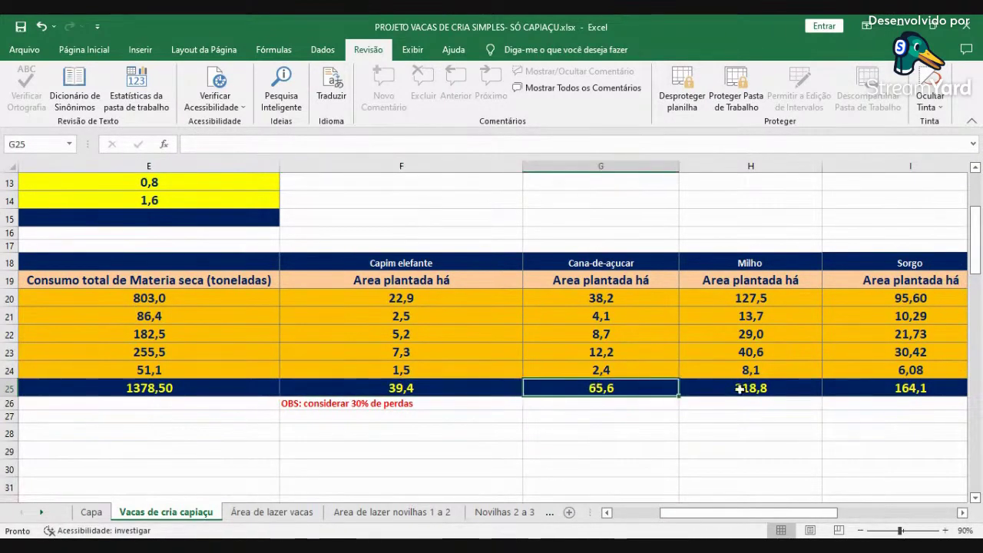
click(742, 389)
click(962, 513)
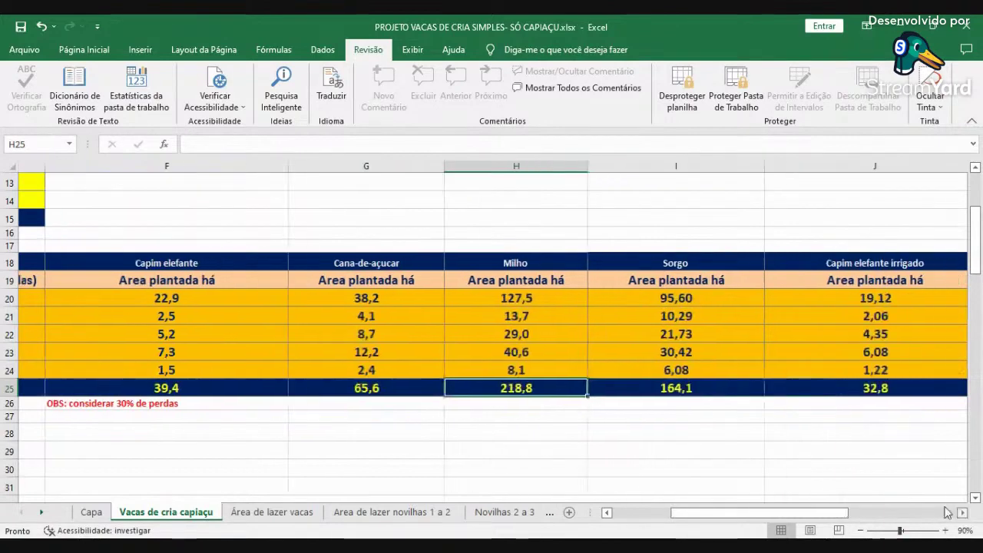
Inspect the total planted areas for Sorgo, Capim elefante irrigado and Cana irrigada in row 25
click(661, 380)
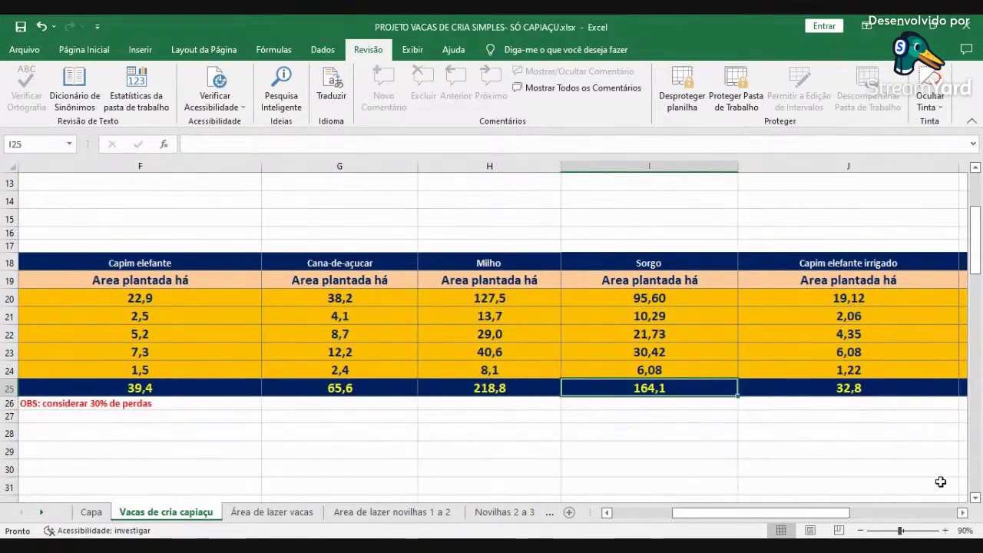
click(962, 512)
click(602, 389)
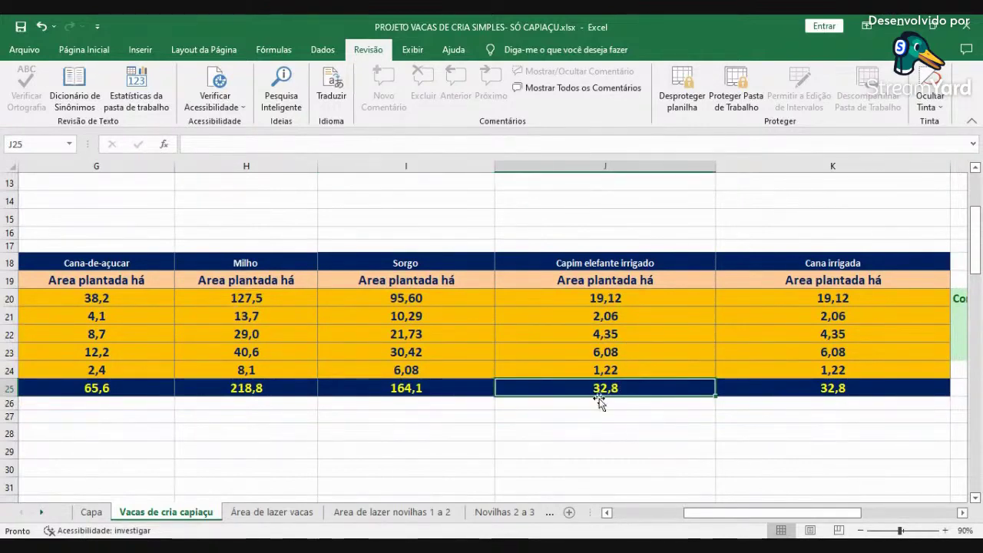
click(809, 390)
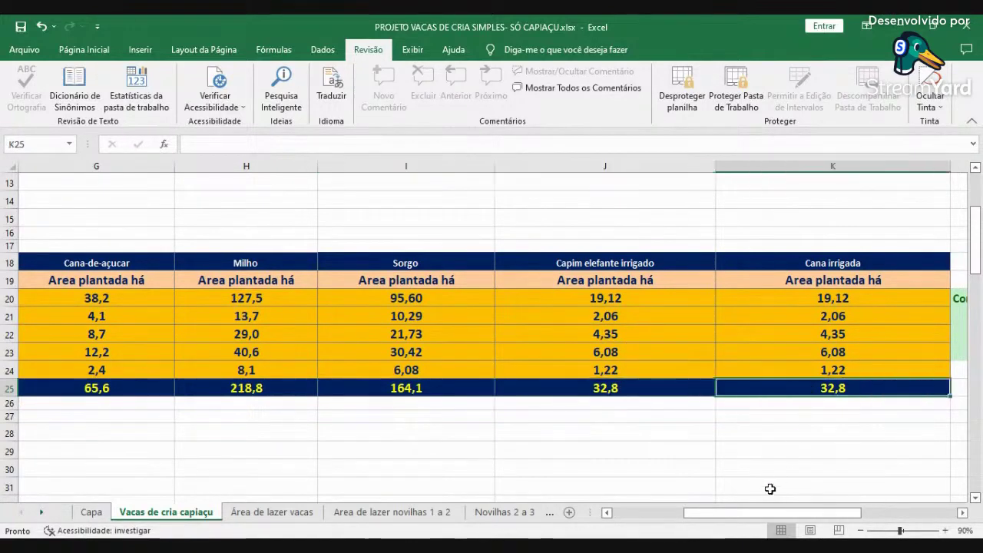
Return to the Rebanho bovino table at the start of the sheet and save the workbook
click(608, 513)
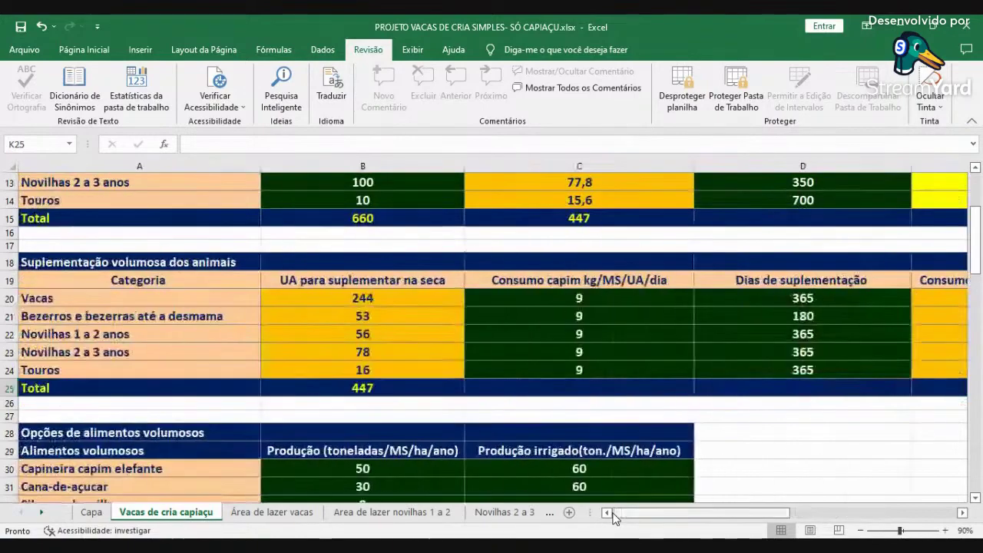
click(963, 512)
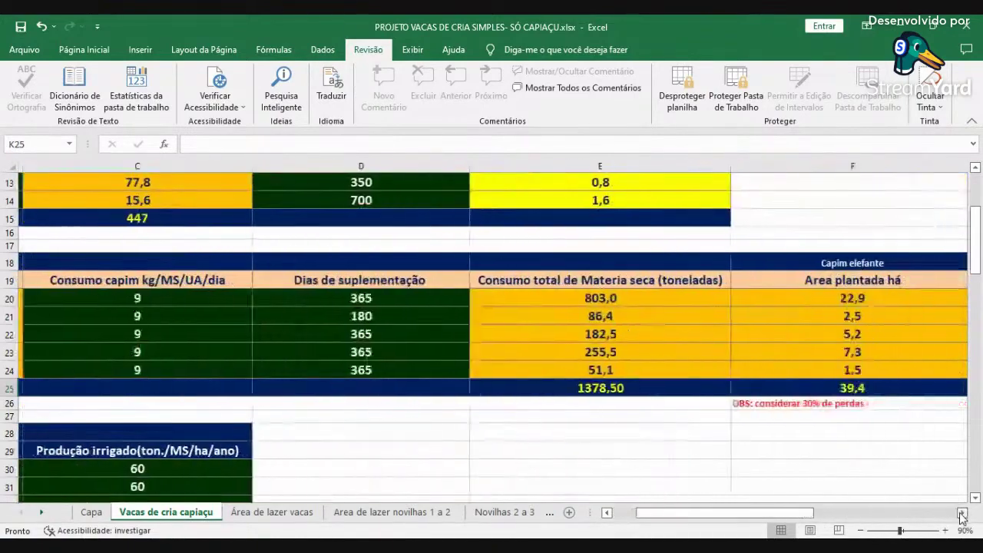
click(609, 512)
click(609, 512)
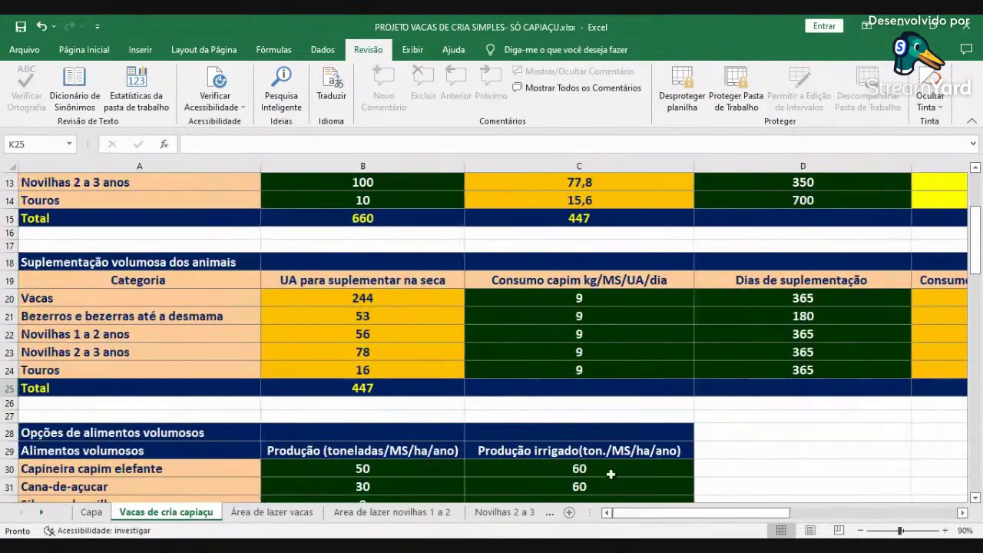
scroll(454, 402, up, 4)
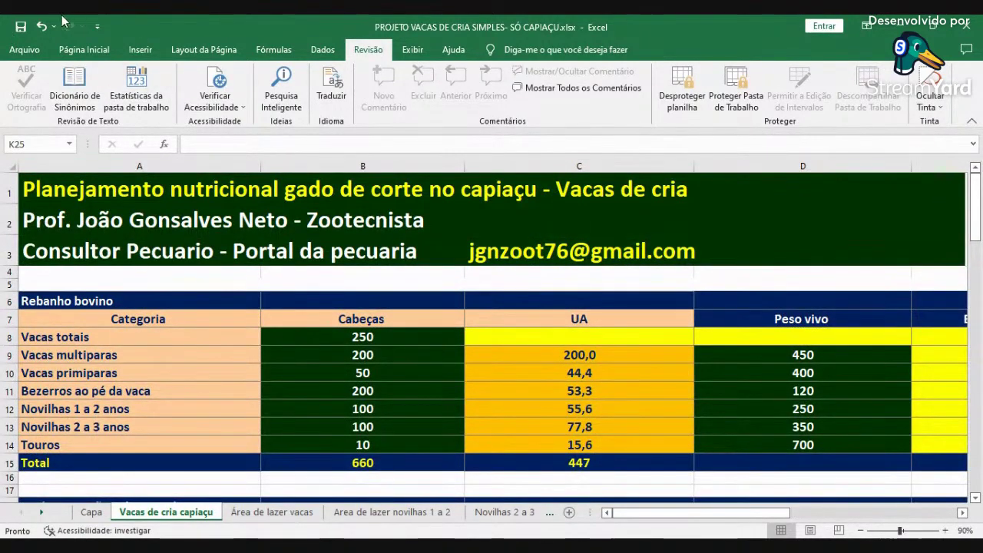
click(20, 31)
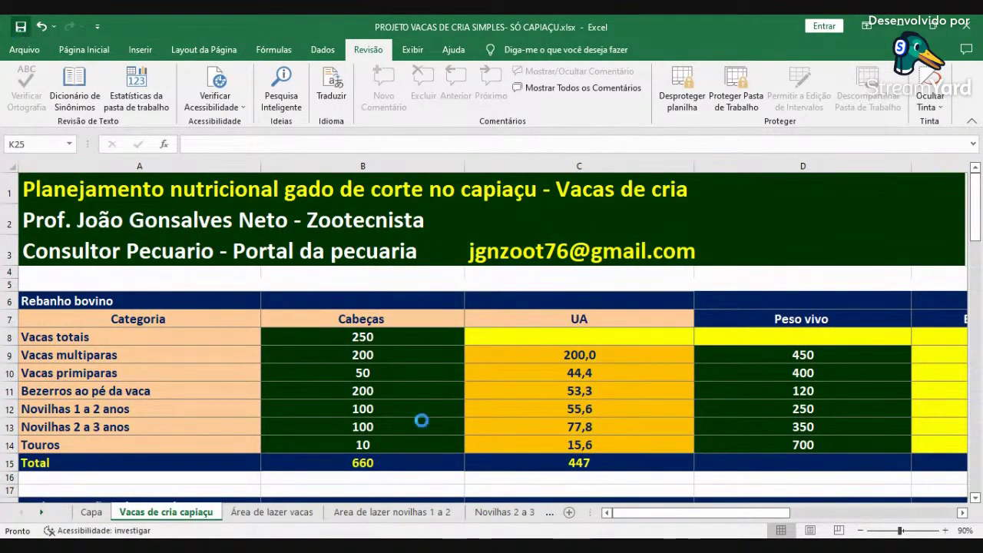
Recheck Vacas totais in B8 and the Capim elefante total planted area in F25 on the Vacas de cria capiaçu sheet
click(294, 513)
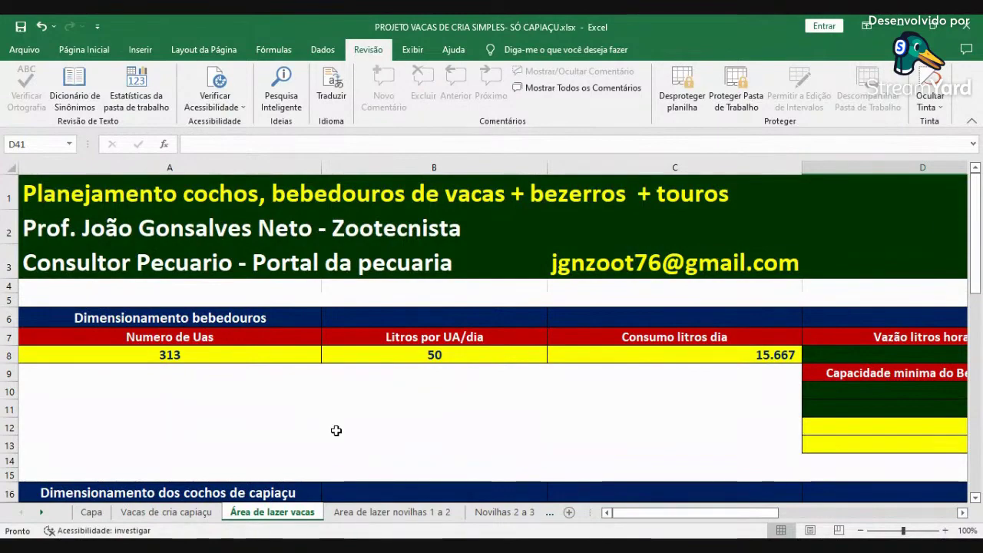
click(159, 513)
click(395, 338)
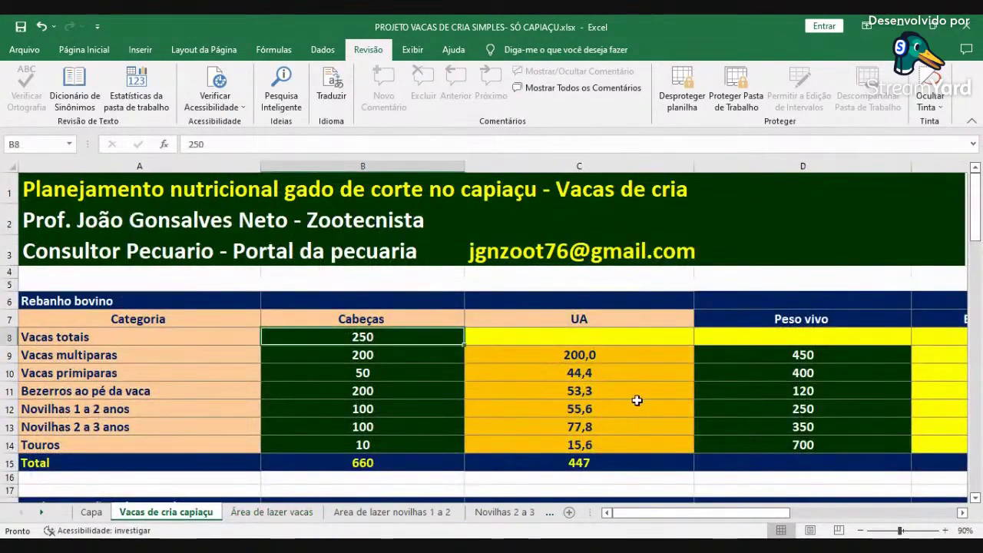
scroll(637, 401, down, 3)
click(962, 513)
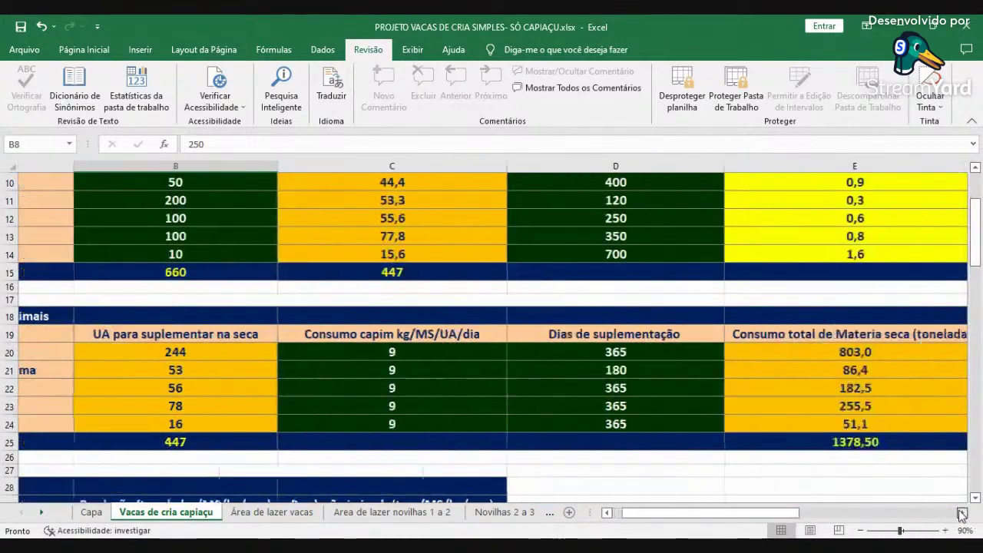
click(962, 514)
click(855, 444)
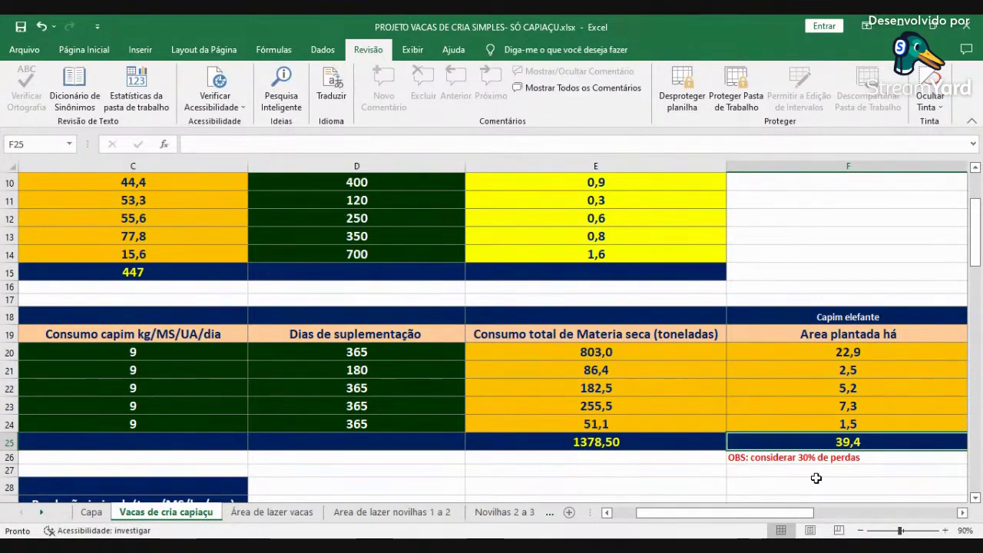
click(624, 519)
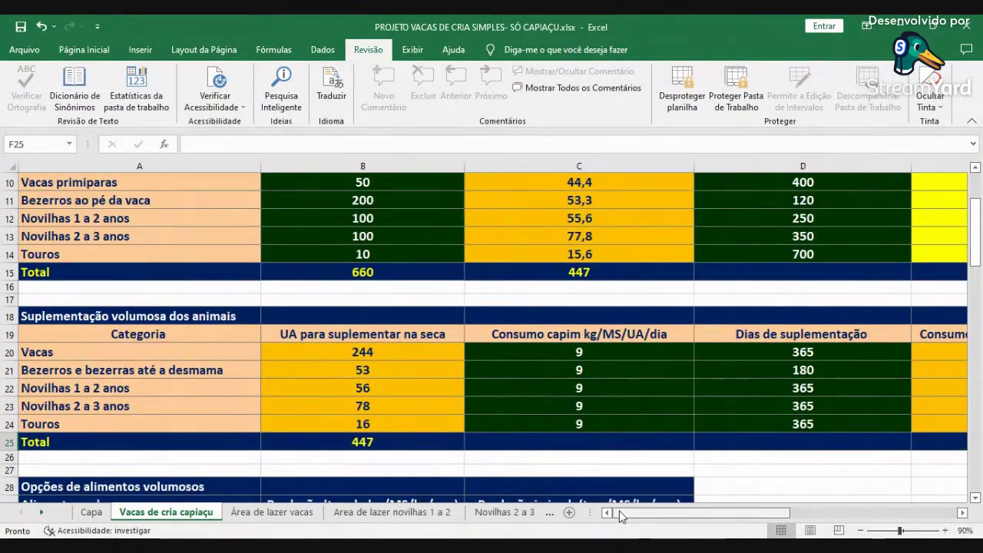
scroll(235, 384, up, 3)
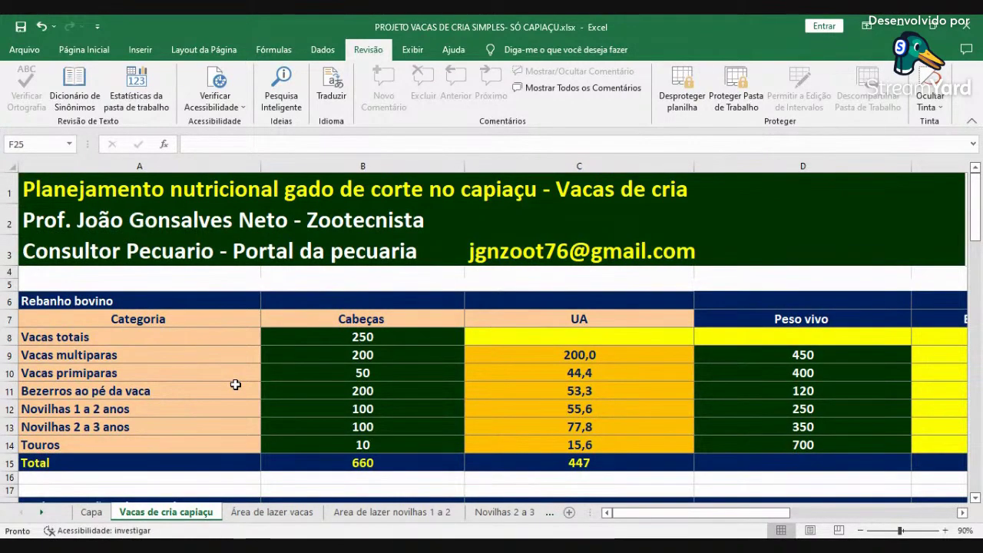
Review the Dimensionamento bebedouros section on the Área de lazer vacas sheet, from Numero de Uas to the Tamanho minimo bebedouro
click(254, 514)
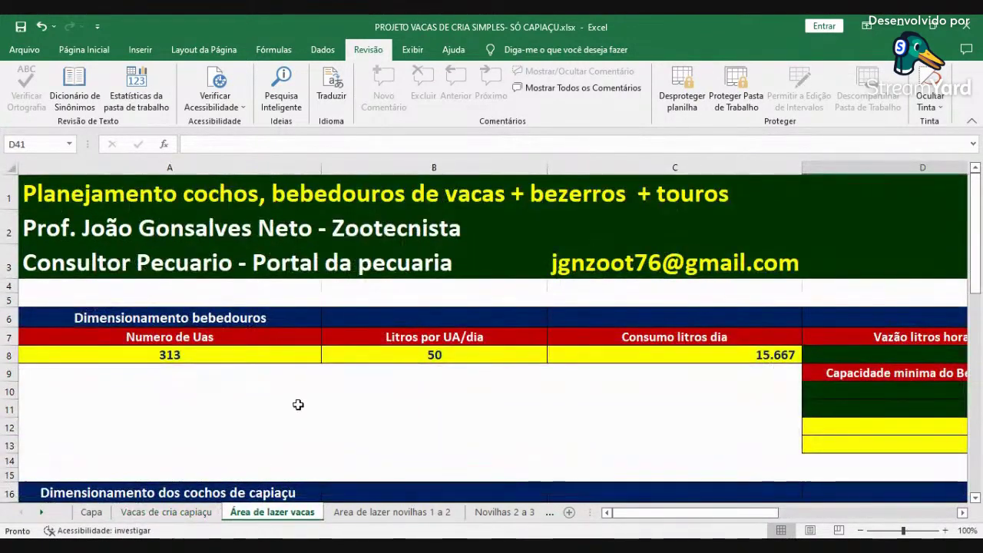
click(272, 422)
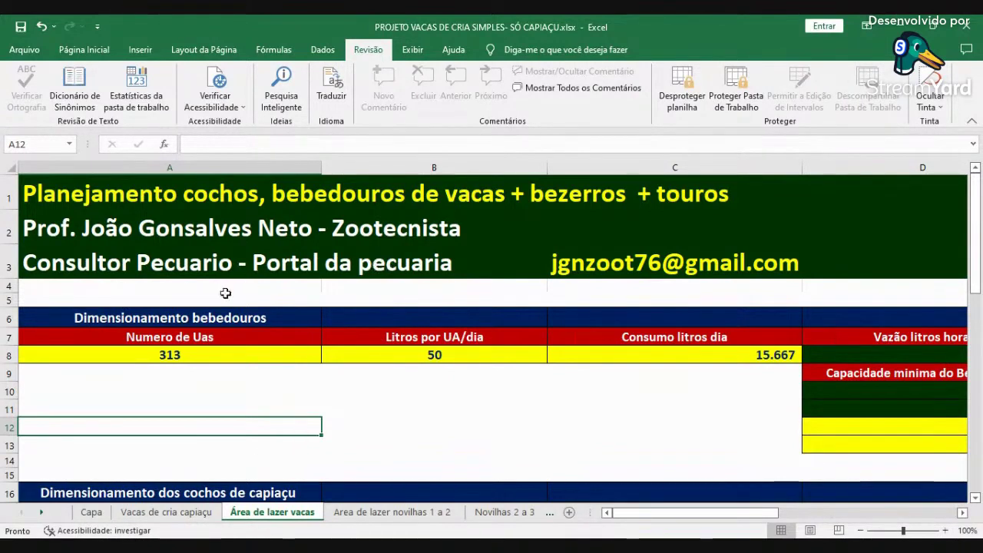
click(212, 358)
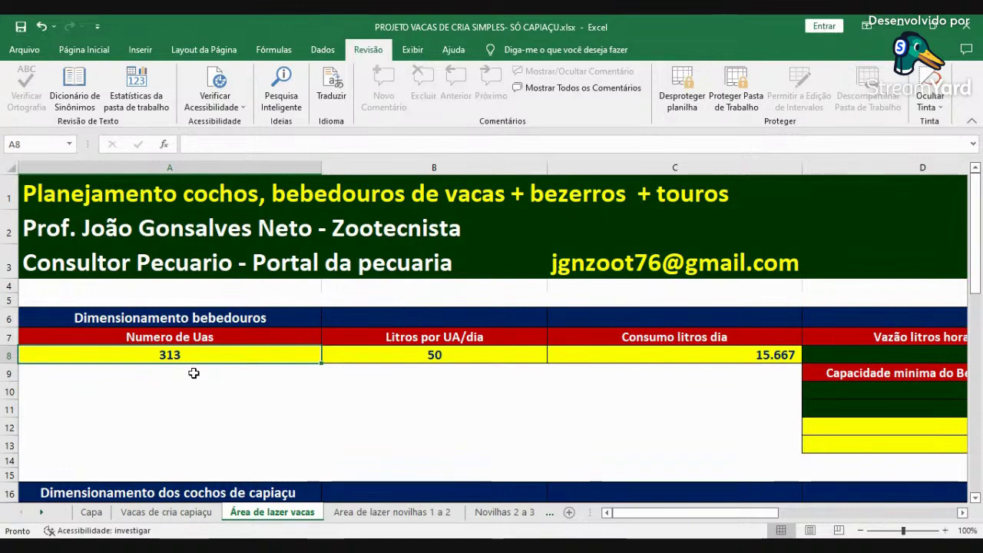
click(443, 357)
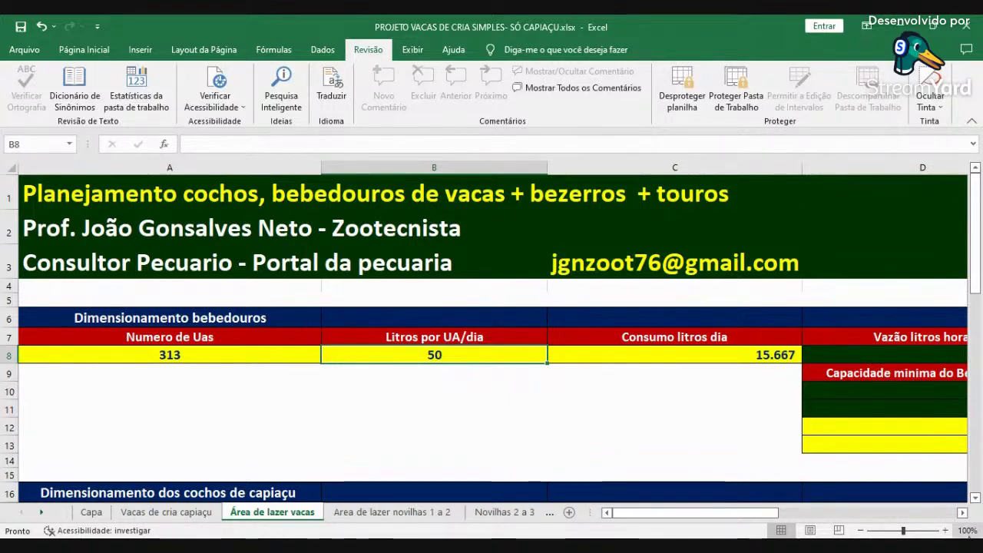
click(964, 514)
click(453, 356)
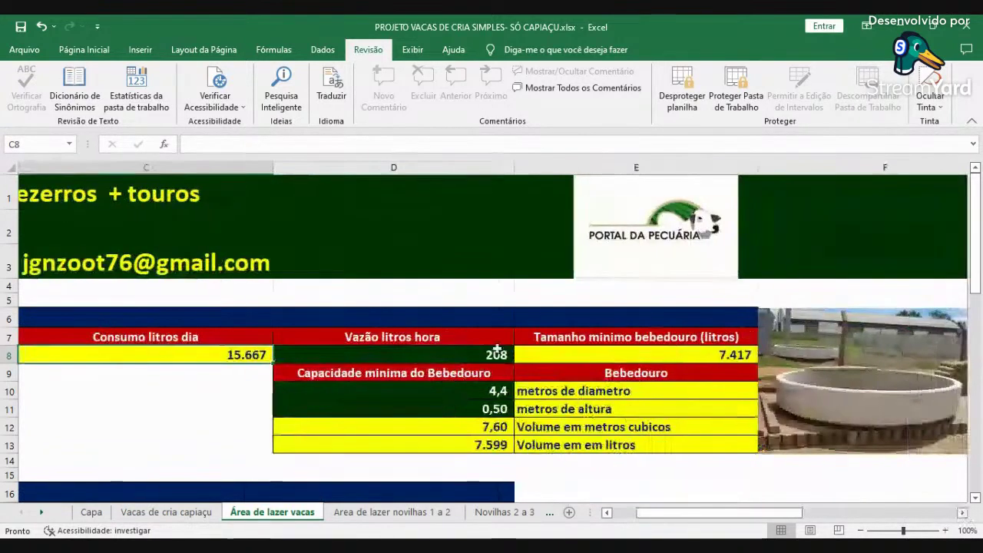
click(964, 514)
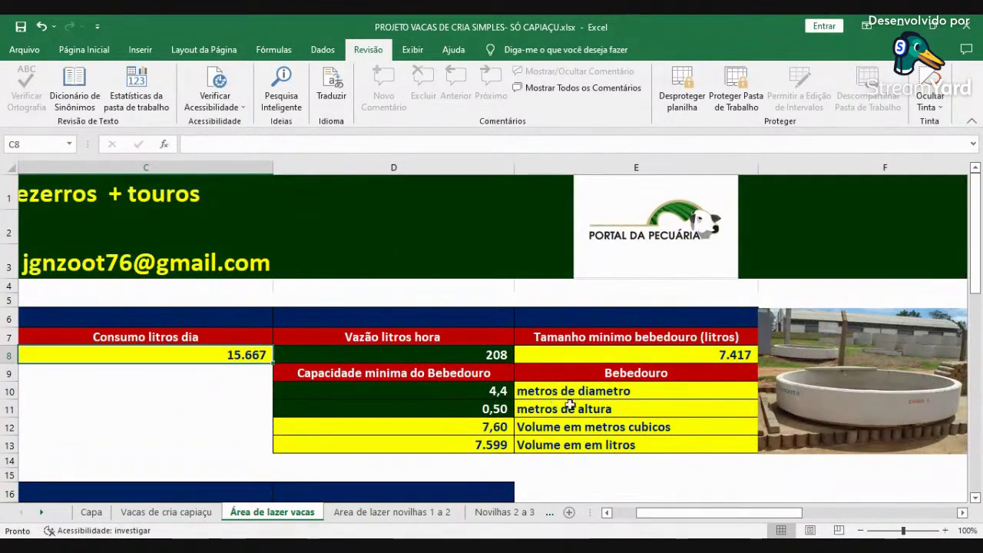
click(654, 358)
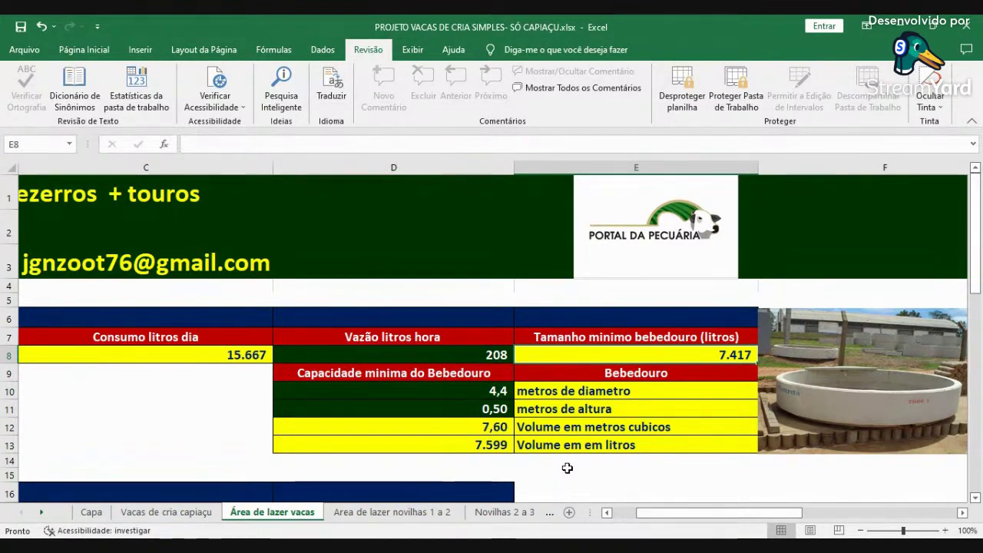
Examine the Dimensionamento dos cochos de capiaçu section, from Numero de cabeças through cm total to the trough length in metres
click(617, 512)
scroll(454, 407, down, 2)
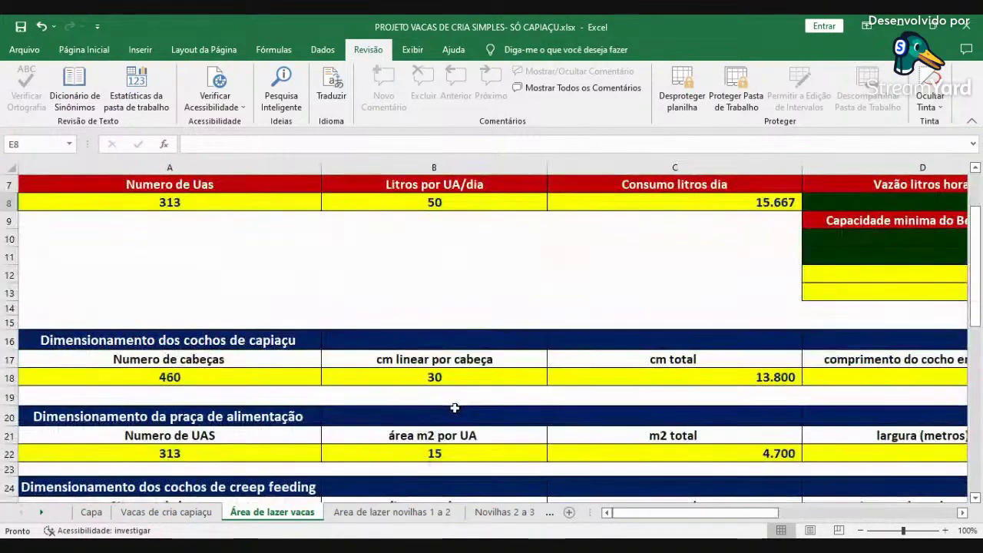
scroll(454, 406, down, 1)
click(148, 281)
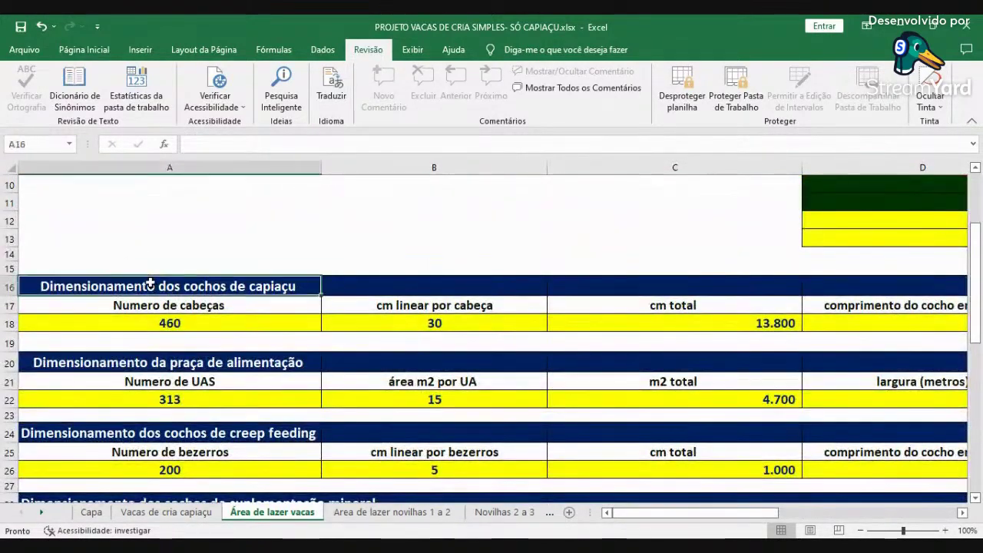
click(202, 322)
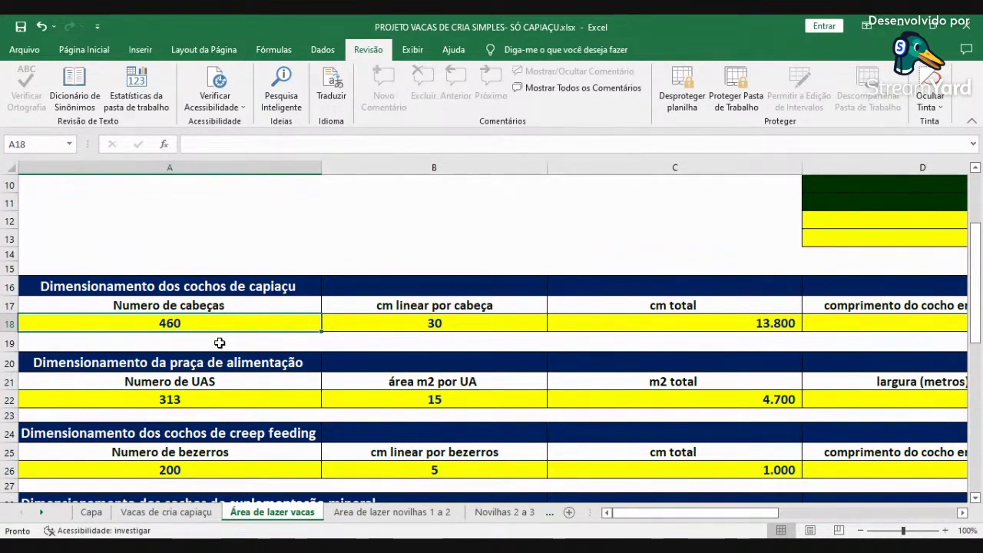
click(963, 513)
click(455, 323)
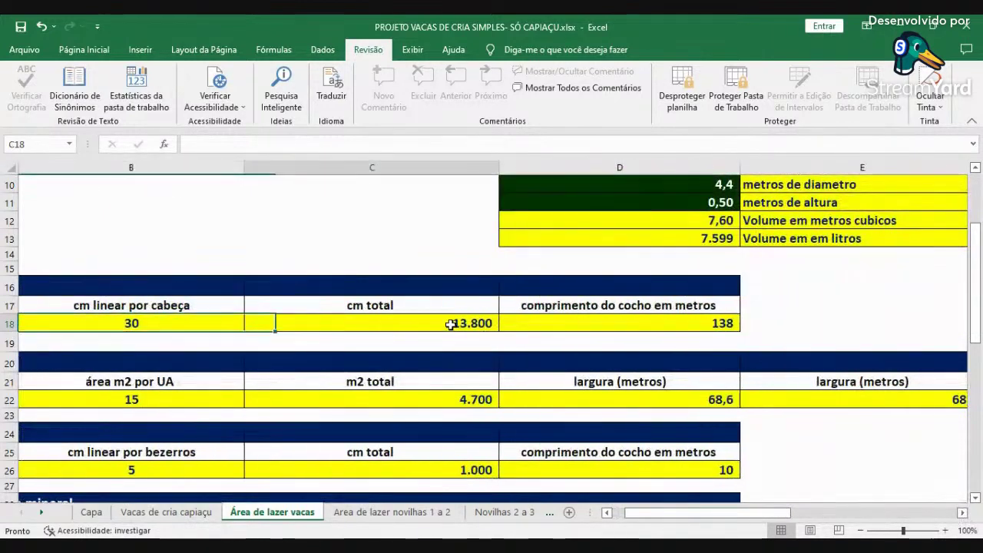
click(636, 327)
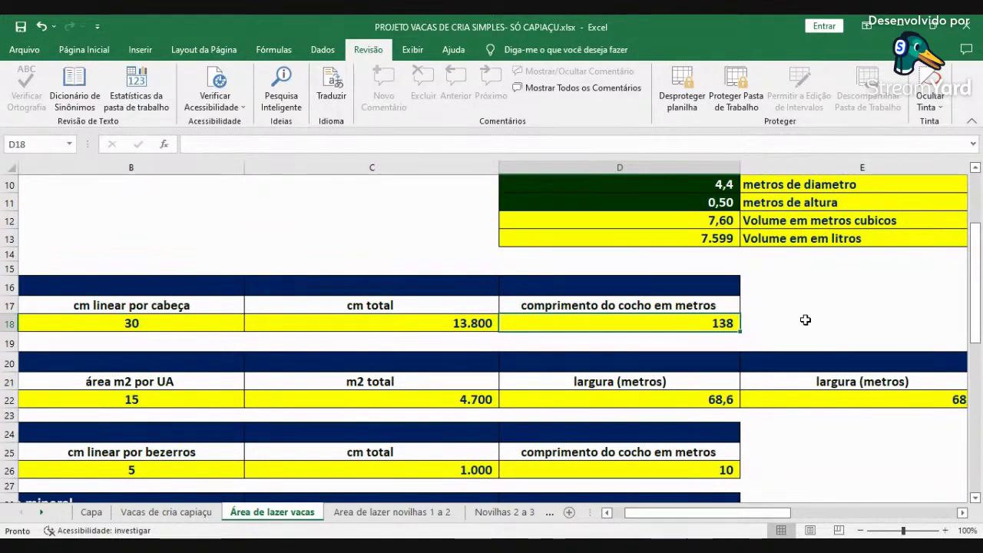
Examine the Dimensionamento da praça de alimentação row, from Numero de UAS and area per UA to m2 total and both widths
scroll(400, 453, left, 1)
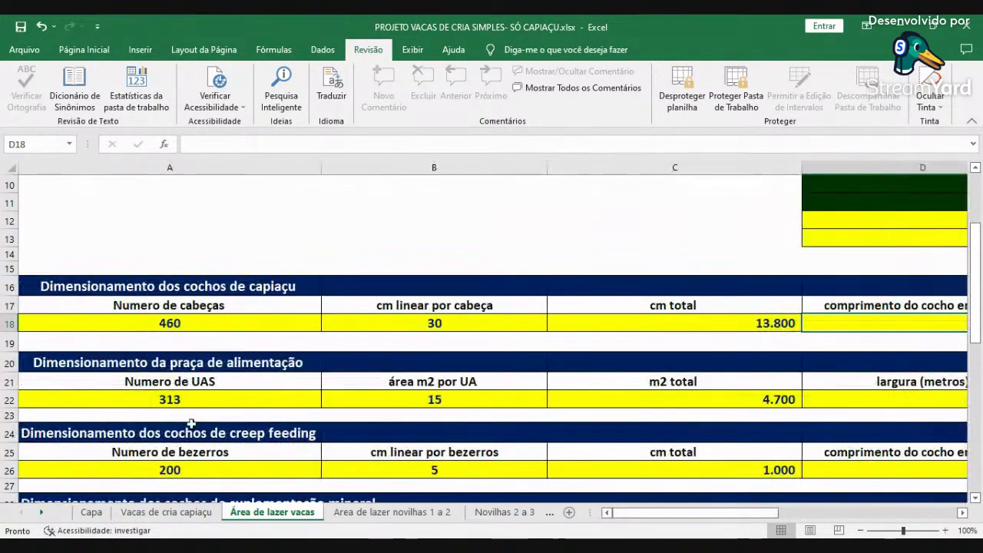
click(185, 401)
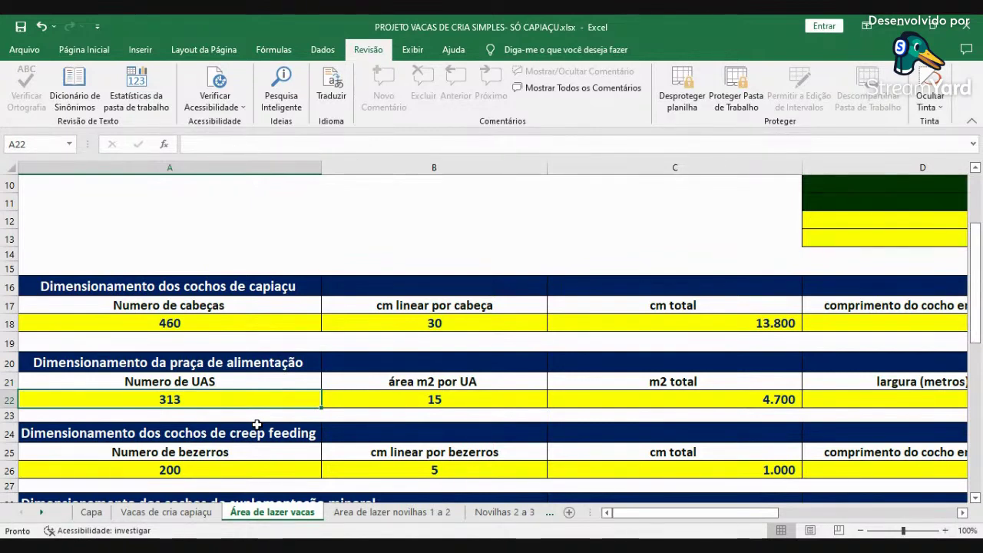
key(Right)
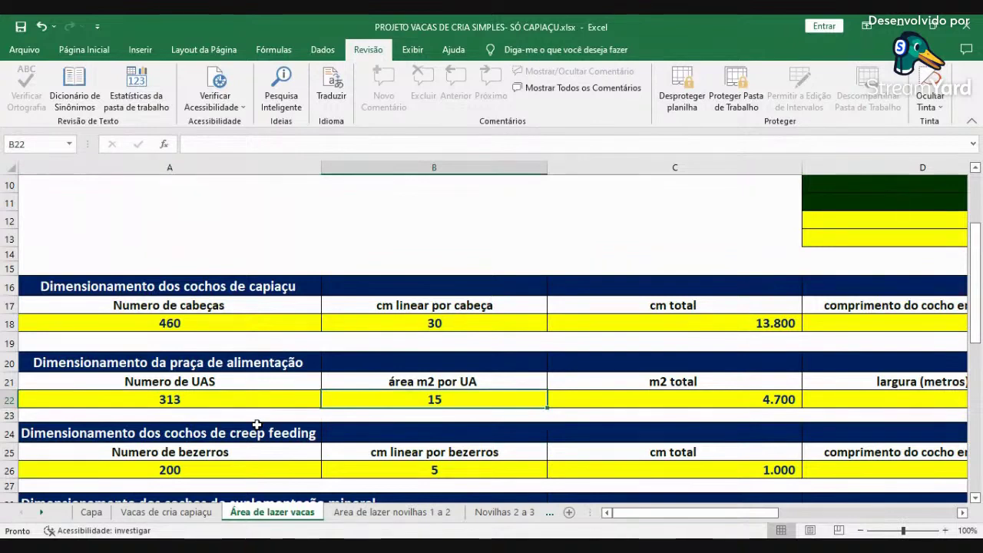
key(Right)
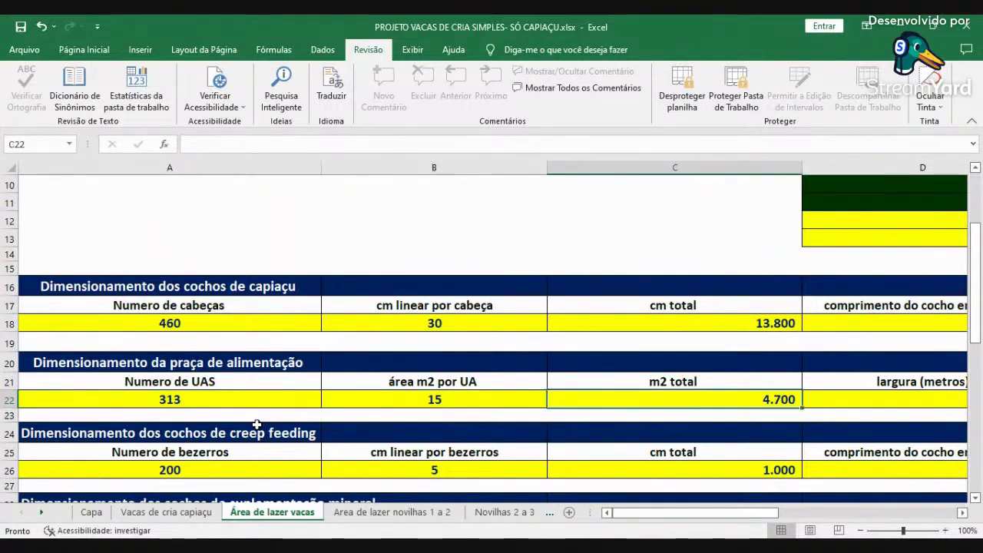
key(Right)
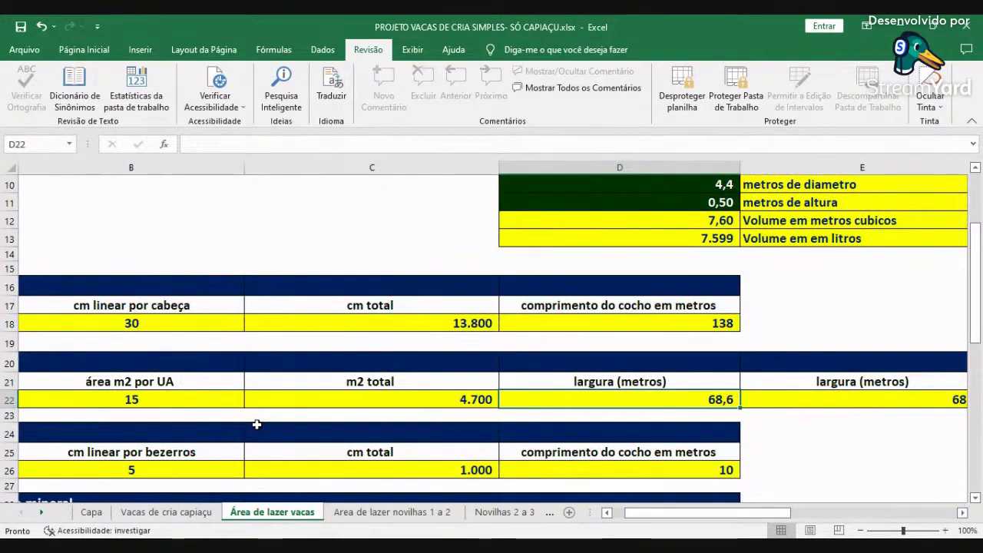
key(Right)
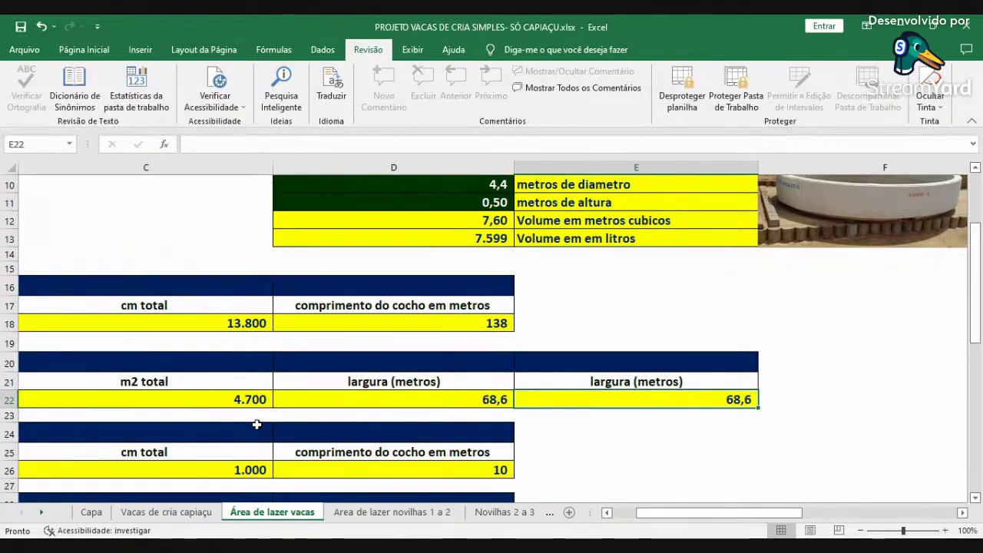
click(197, 398)
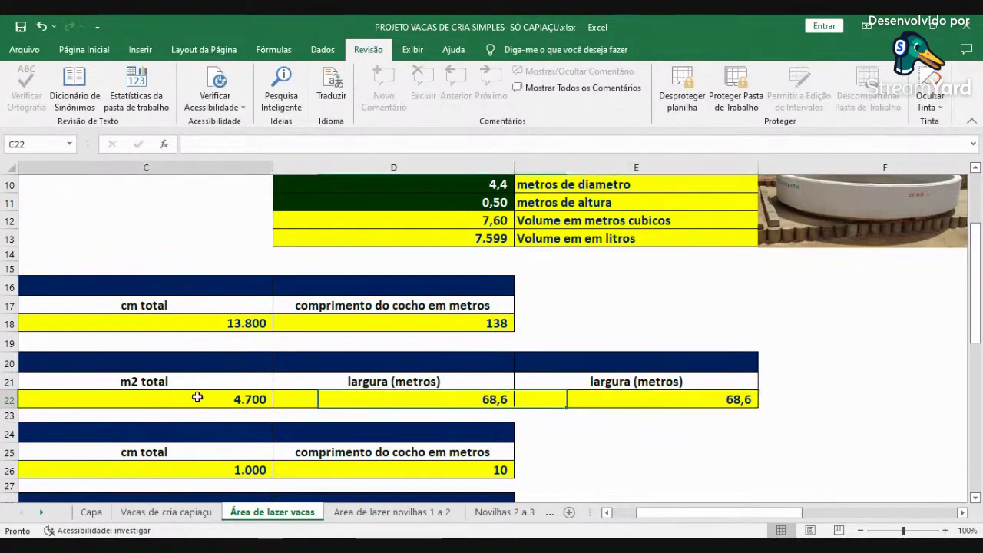
Examine the Dimensionamento dos cochos de creep feeding row, from Numero de bezerros and cm linear por bezerros to the trough length in metres
click(620, 514)
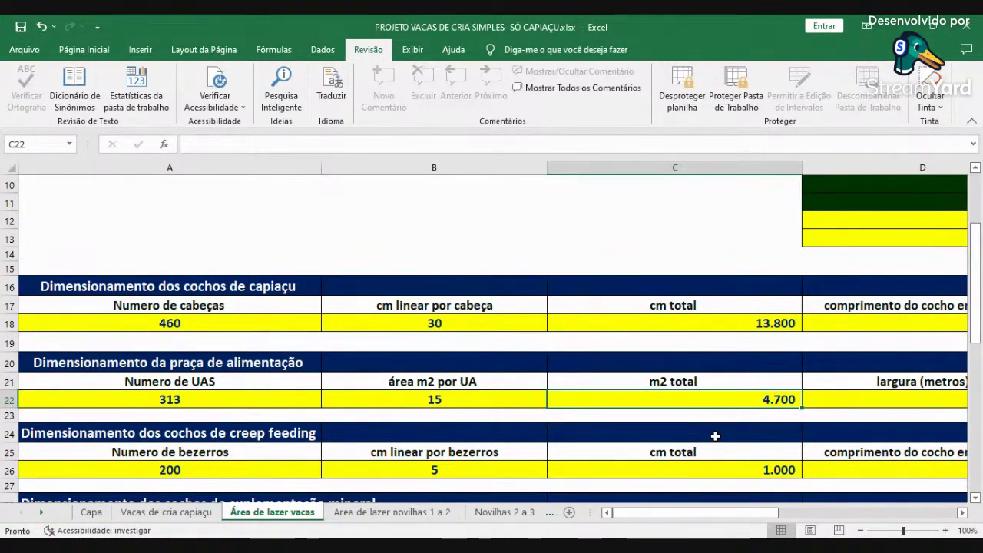
scroll(487, 372, down, 2)
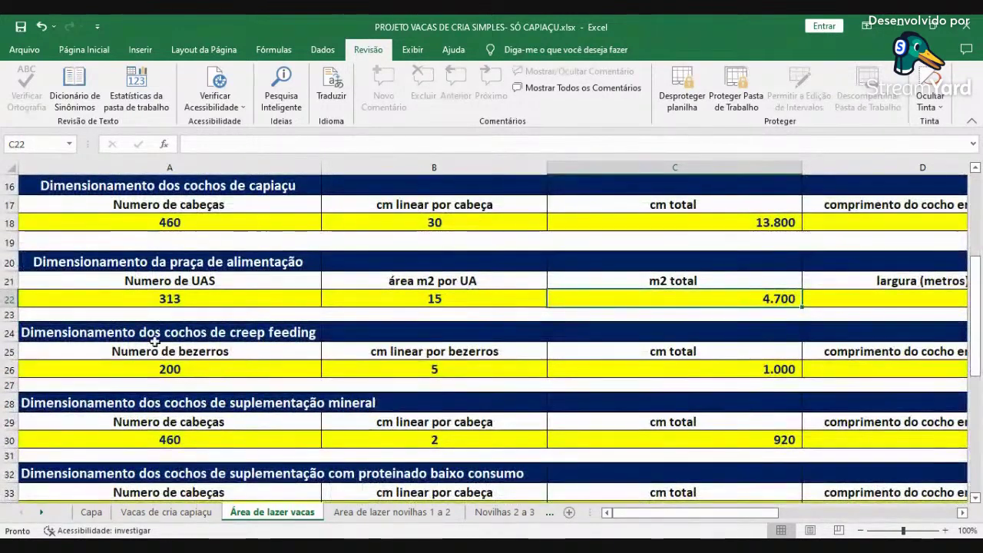
click(206, 366)
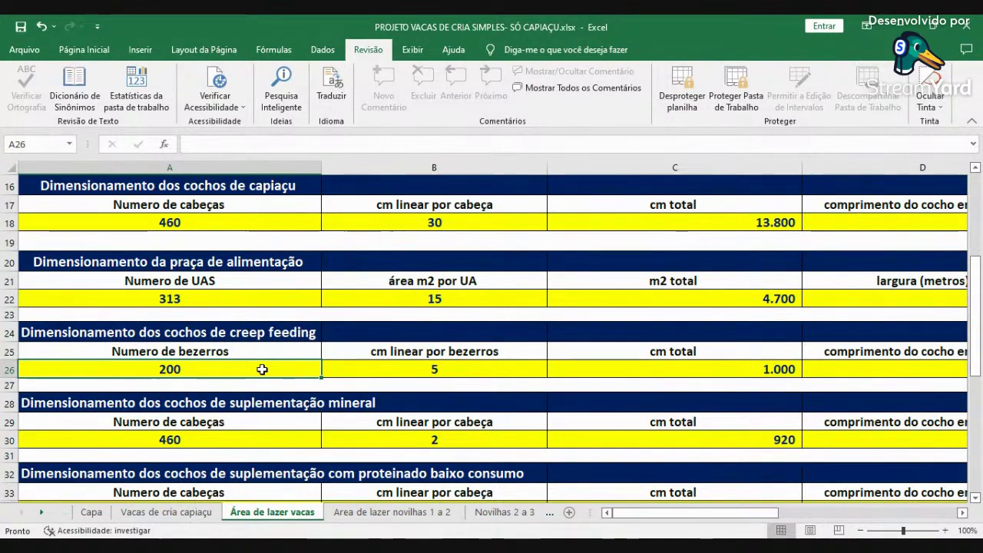
key(Right)
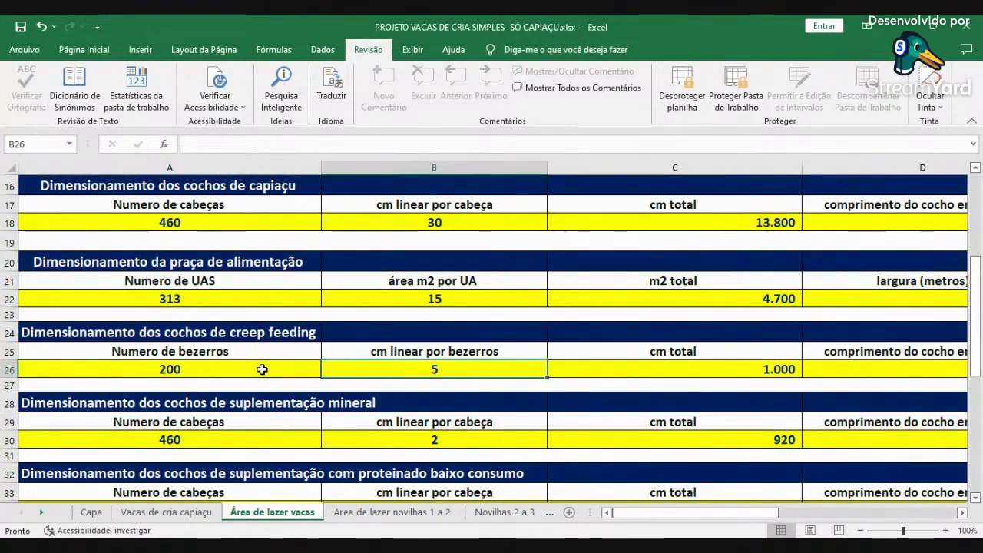
key(Right)
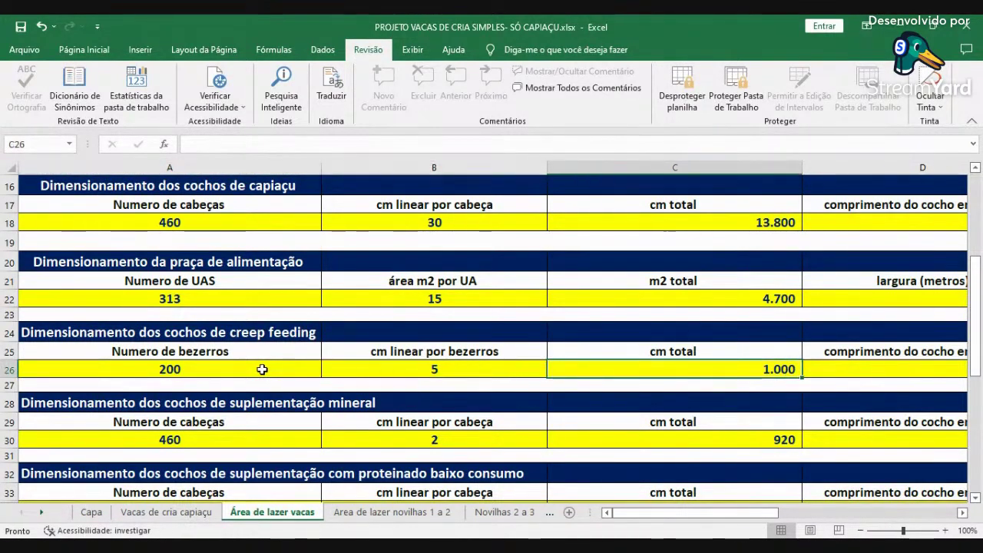
key(Right)
key(Left)
key(Left)
key(Left)
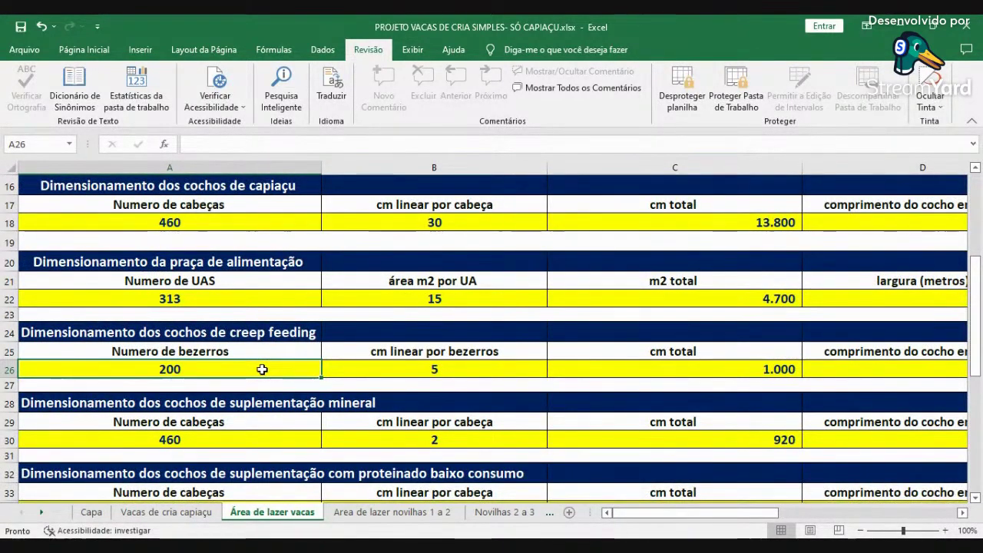
key(Right)
key(Right)
key(Right)
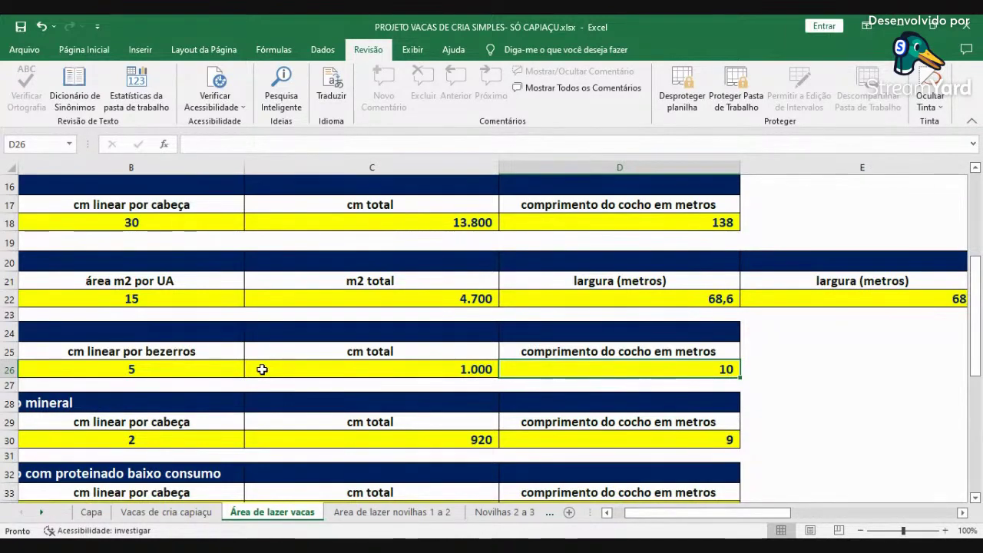
key(Left)
key(Left)
key(Left)
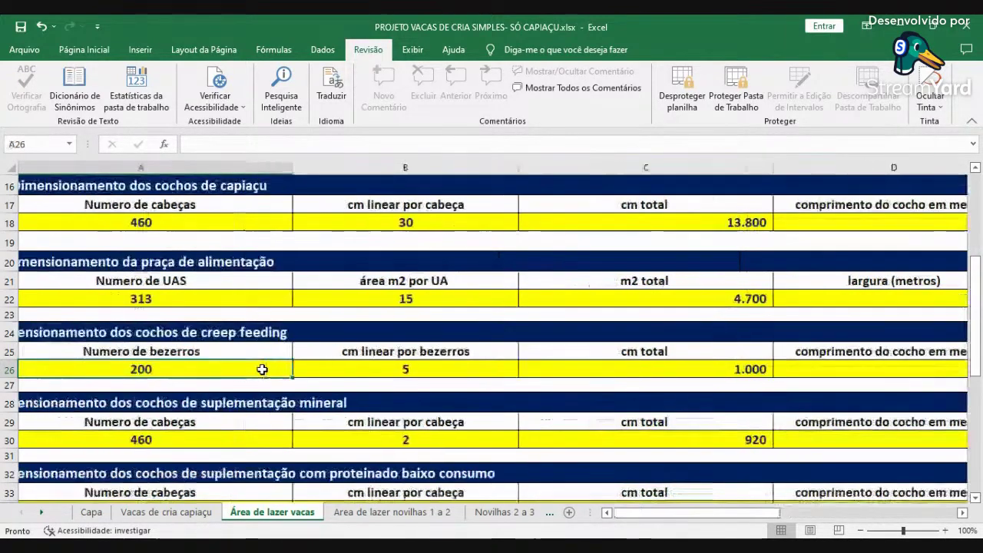
Examine the Dimensionamento dos cochos de suplementação mineral row, from Numero de cabeças in A30 to the trough length in D30
key(Down)
key(Down)
key(Down)
key(Down)
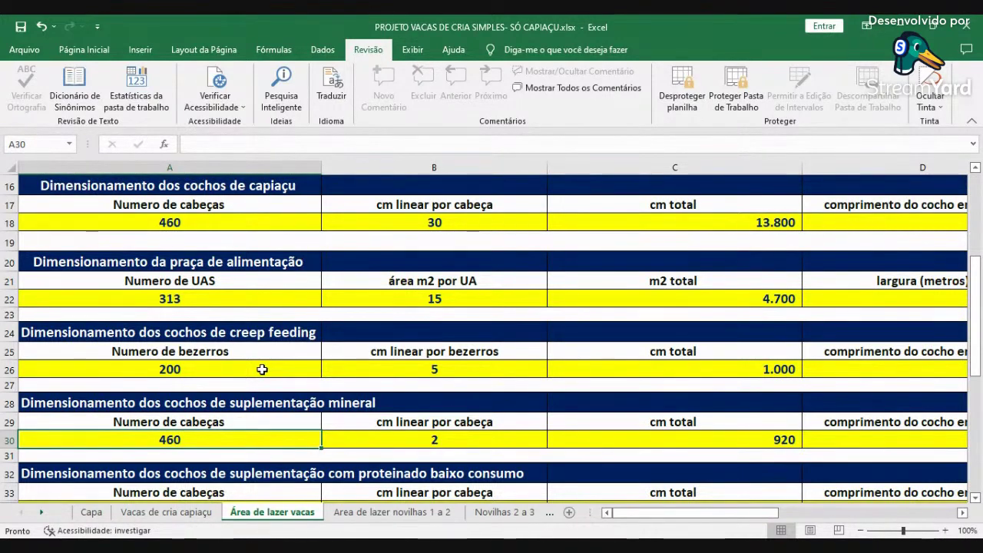
key(Right)
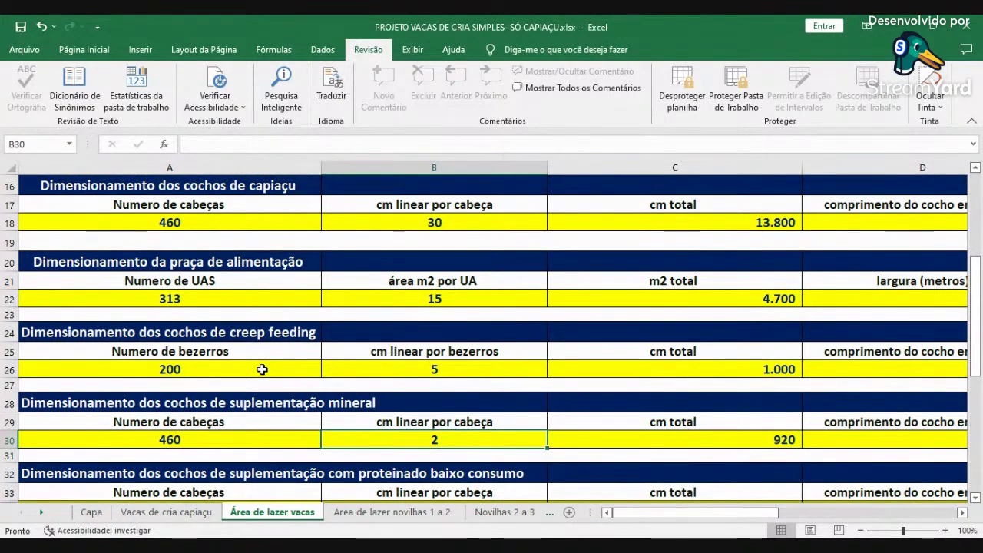
key(Right)
key(Right)
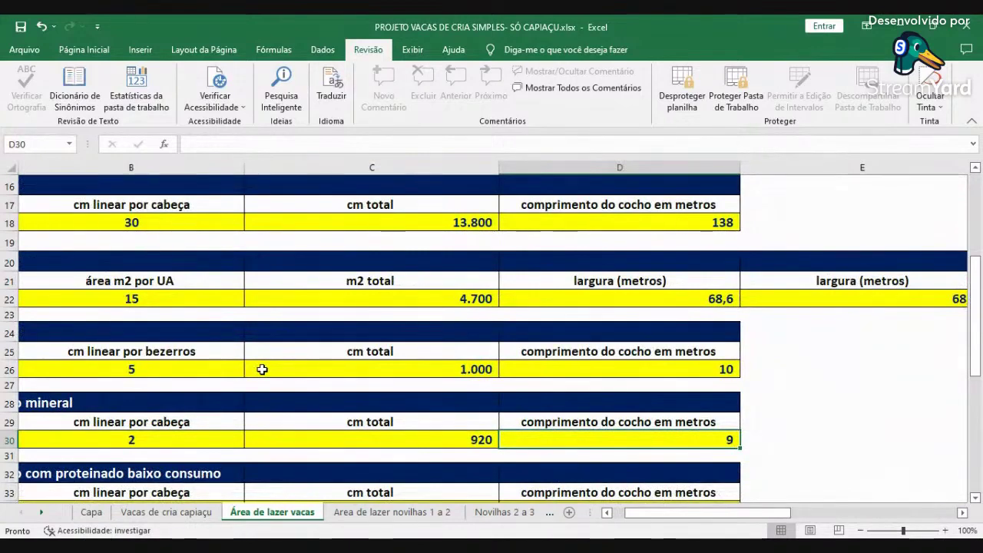
key(Left)
key(Left)
key(Left)
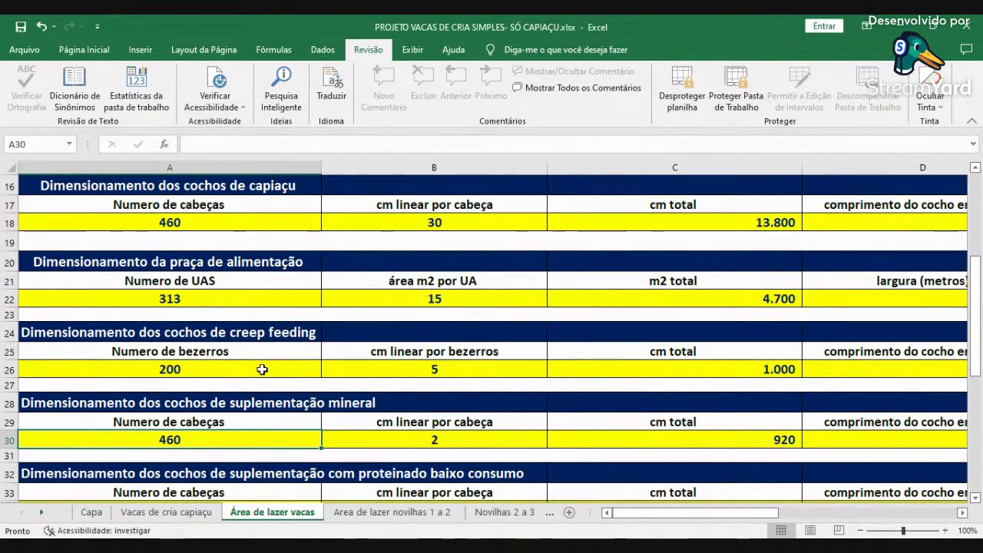
Review the low-consumption proteinado trough sizing in row 34, from Numero de cabeças to comprimento do cocho em metros
scroll(265, 366, down, 2)
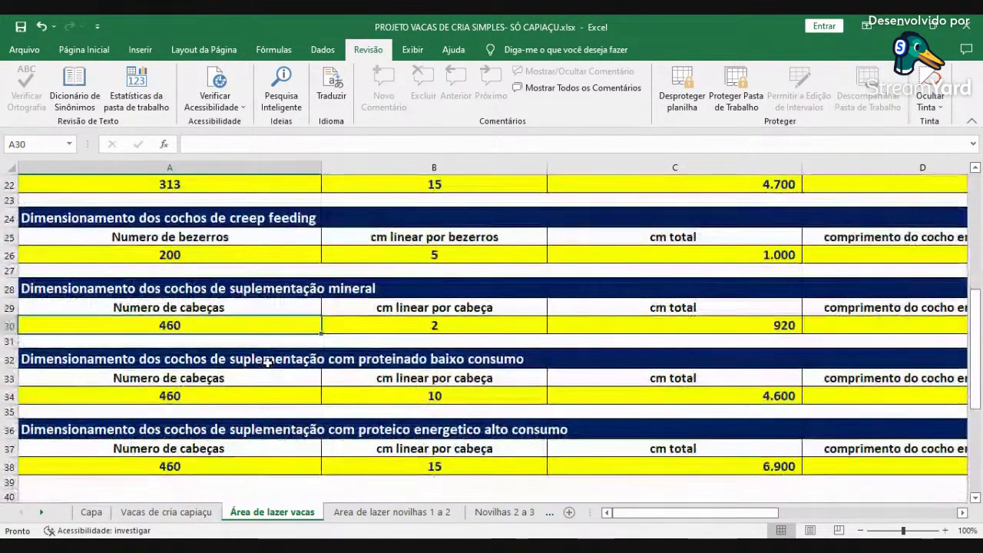
click(224, 395)
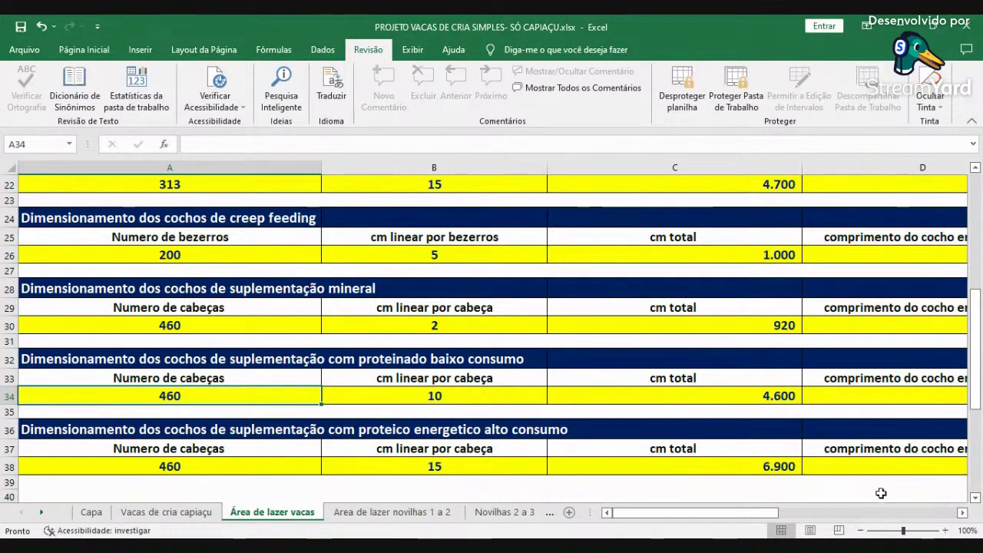
click(962, 513)
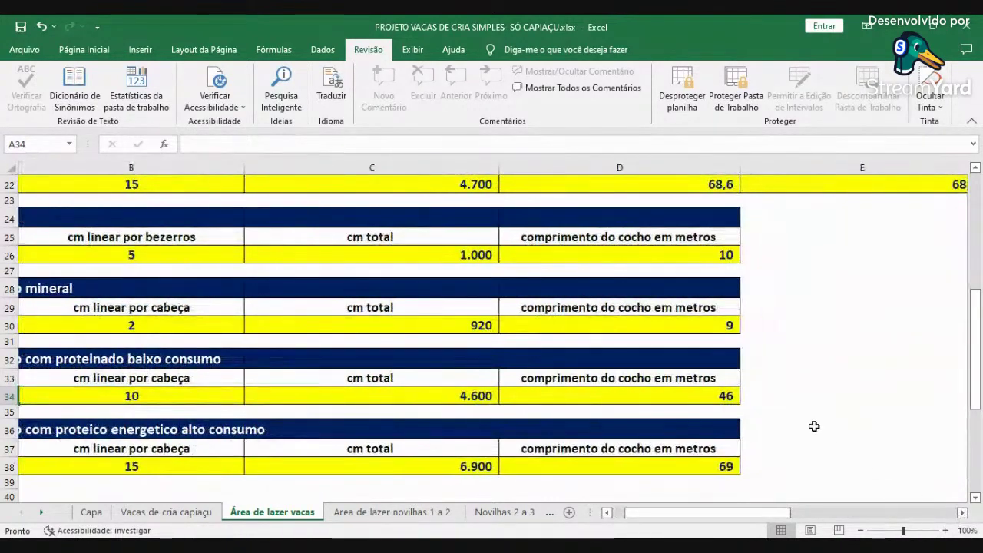
click(723, 397)
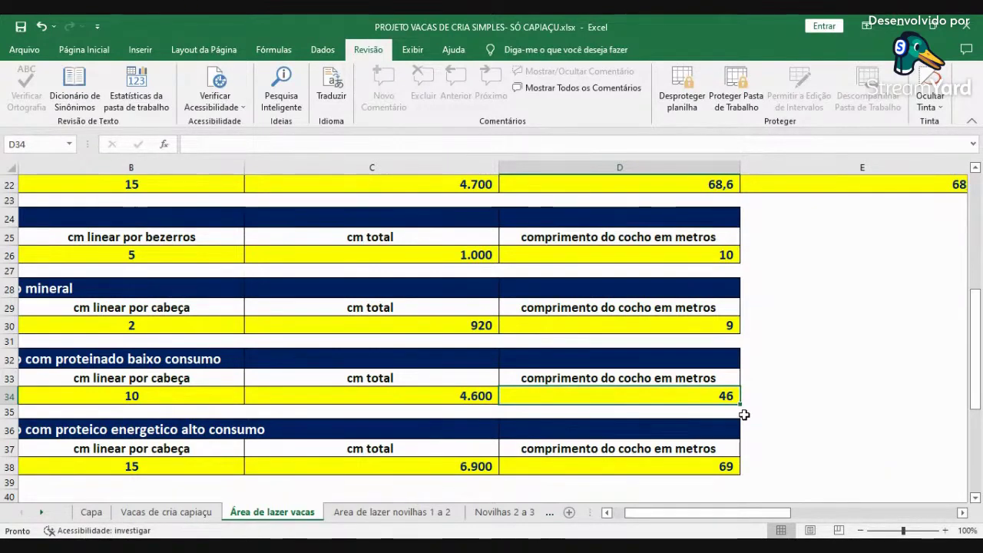
key(Left)
key(Left)
key(Left)
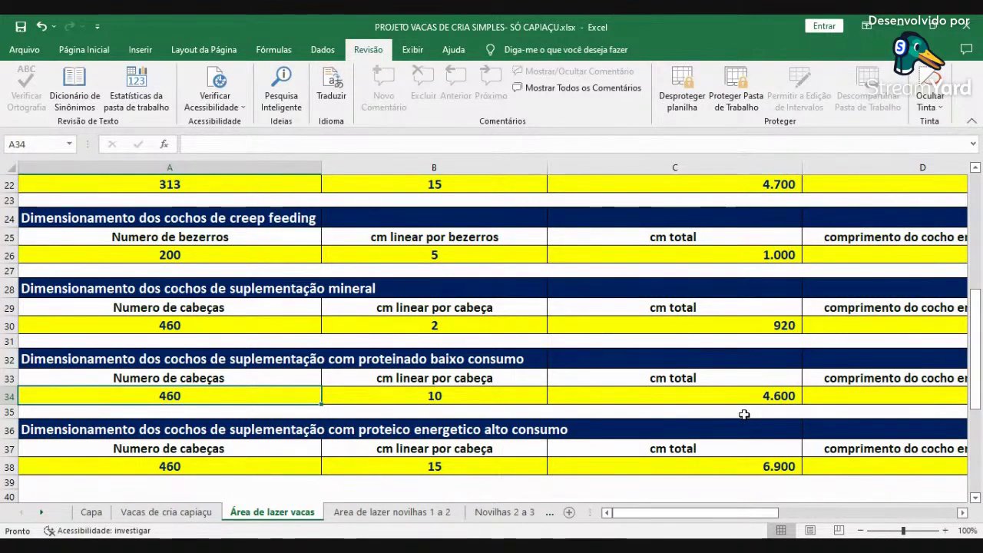
Review the high-consumption proteico energetico trough sizing in row 38, from Numero de cabeças through cm total to the trough length
key(Down)
key(Down)
key(Down)
key(Down)
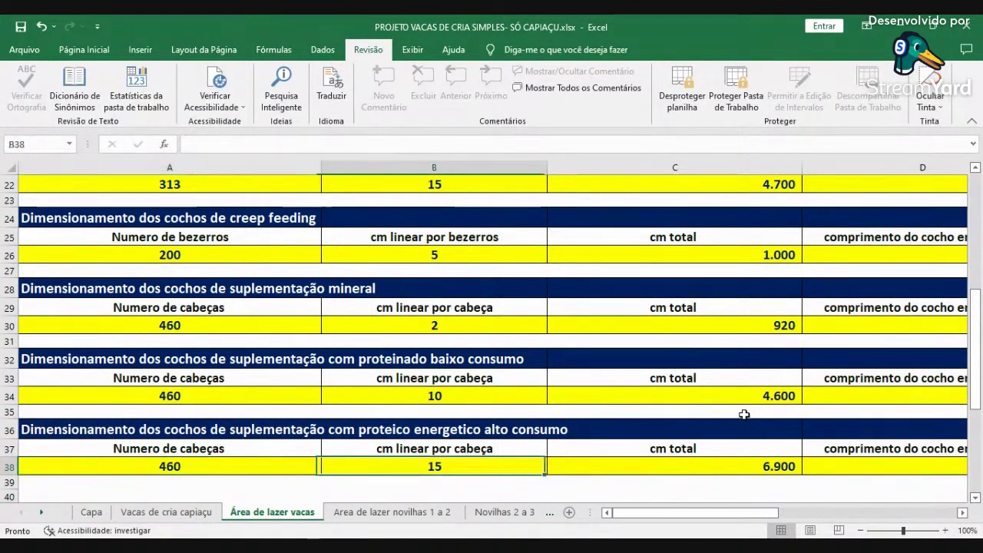
key(Right)
key(Left)
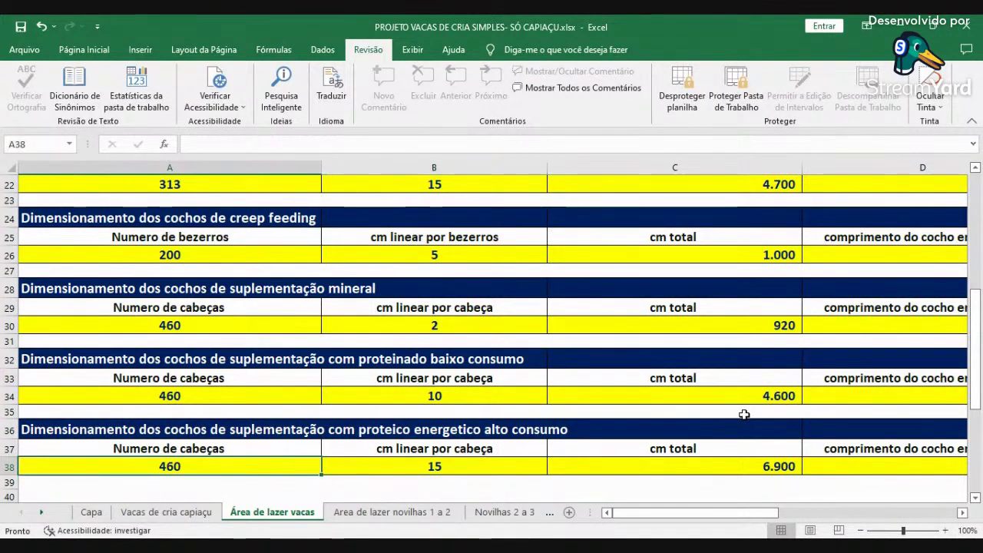
key(Right)
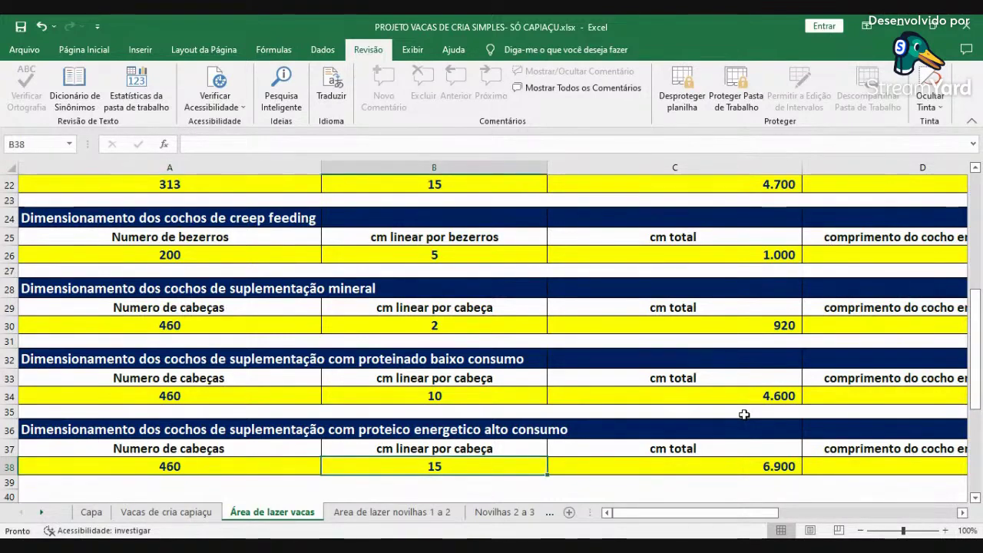
key(Right)
key(Right)
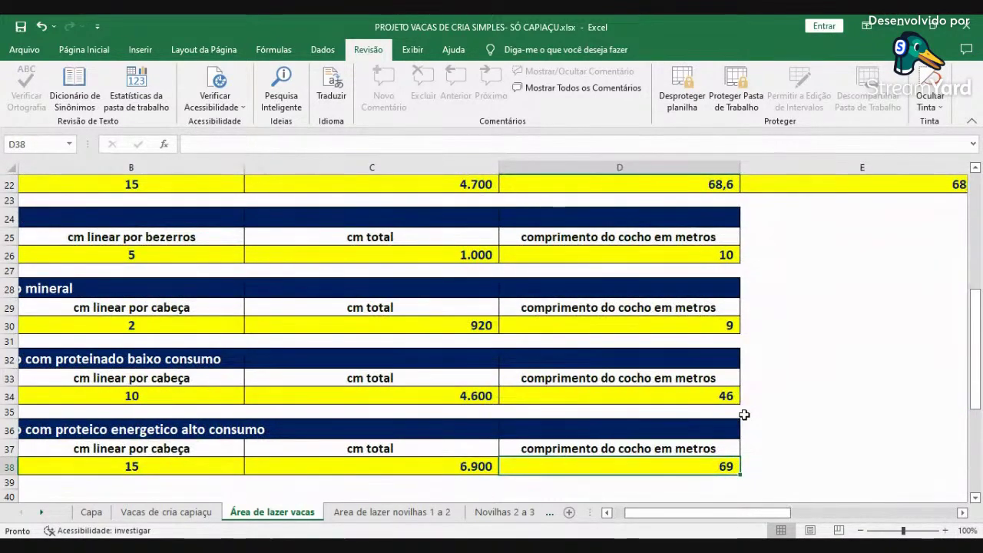
key(Left)
key(Left)
key(Left)
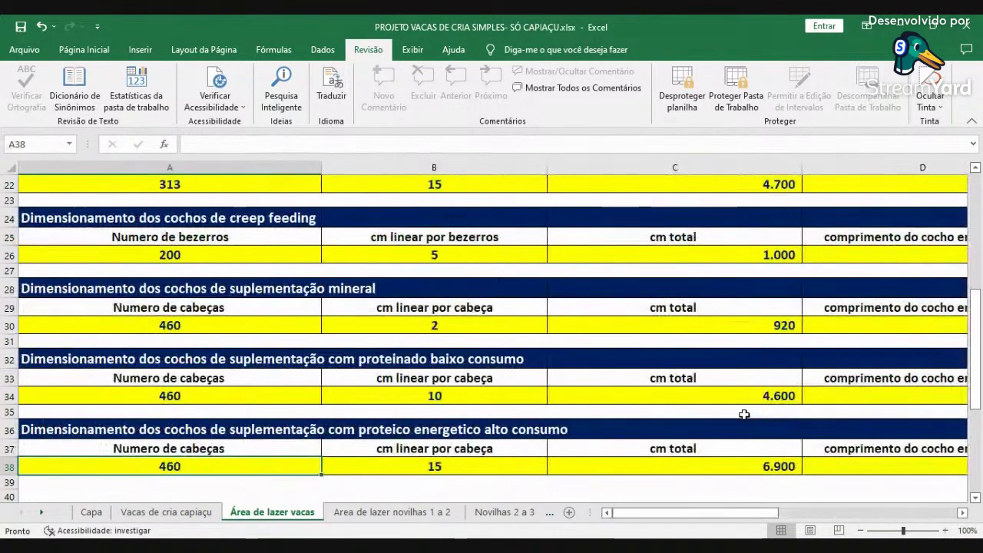
key(Right)
key(Right)
key(Right)
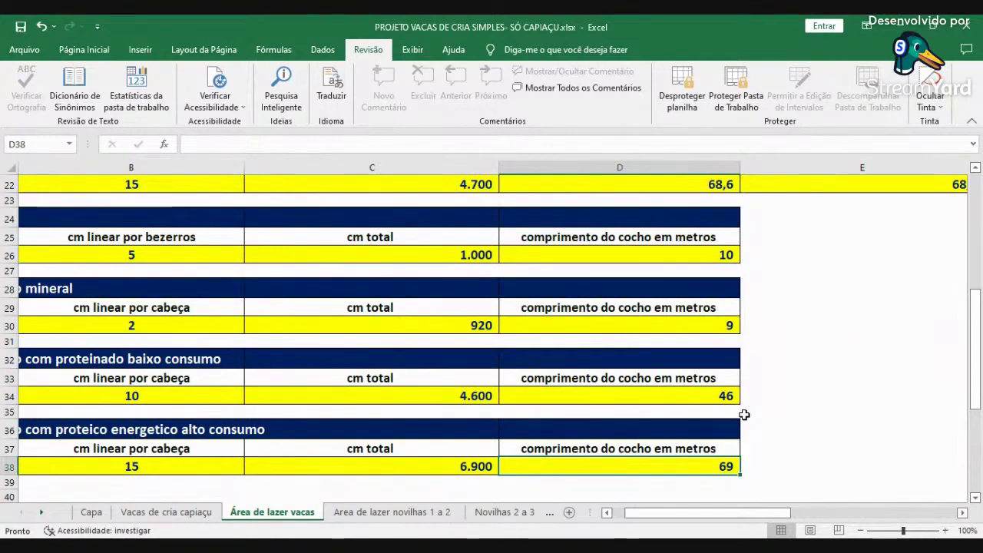
Switch to the Area de lazer novilhas 1 a 2 sheet and save the workbook
click(606, 513)
scroll(392, 408, up, 7)
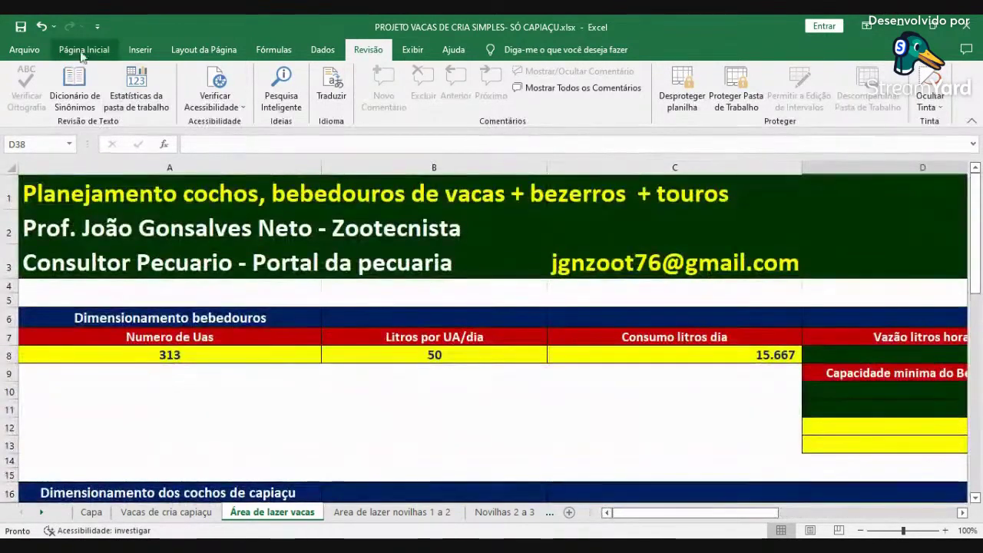
click(377, 512)
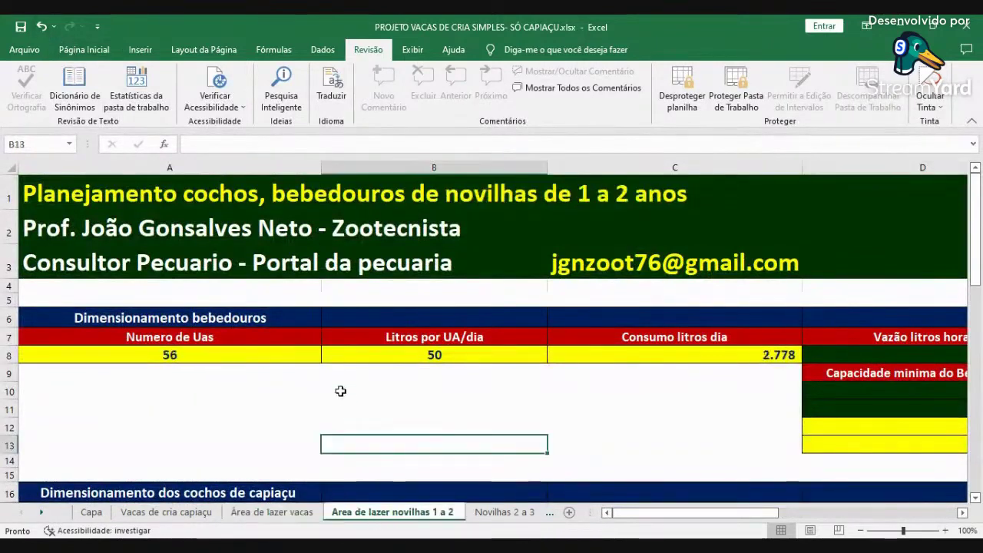
click(20, 26)
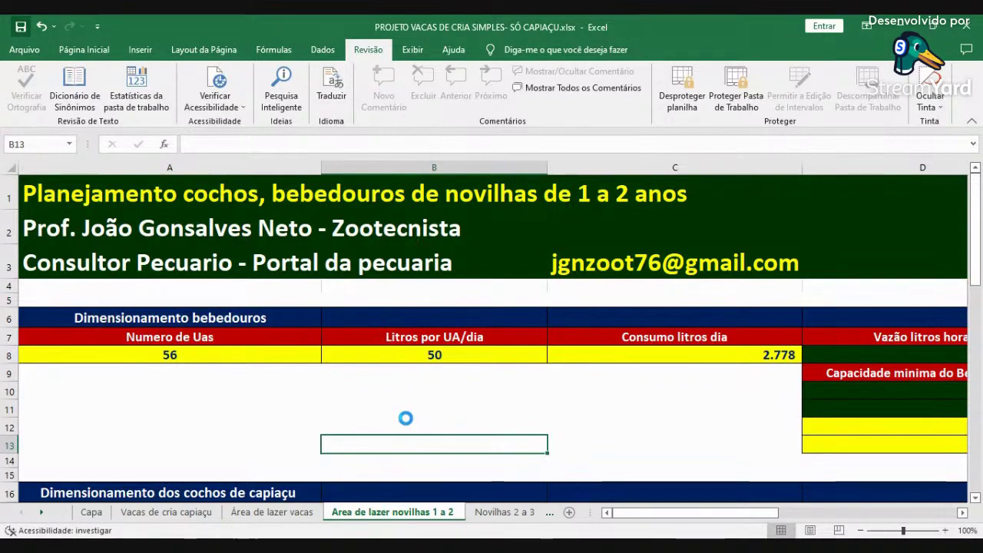
Review the drinker, feeding area and trough sizing for heifers aged 1 to 2, including Numero de Uas in A8 and Numero de cabeças in A18
click(275, 414)
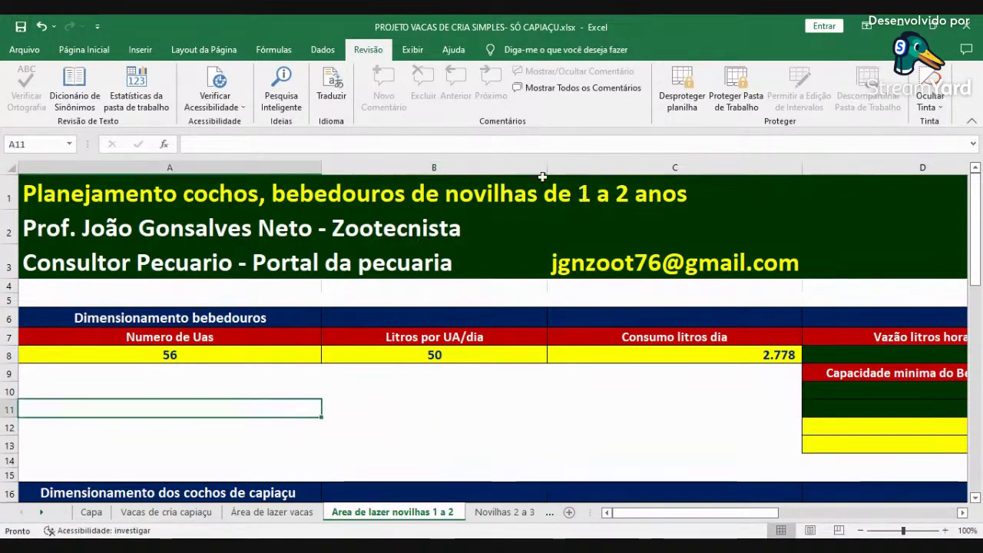
scroll(628, 343, down, 3)
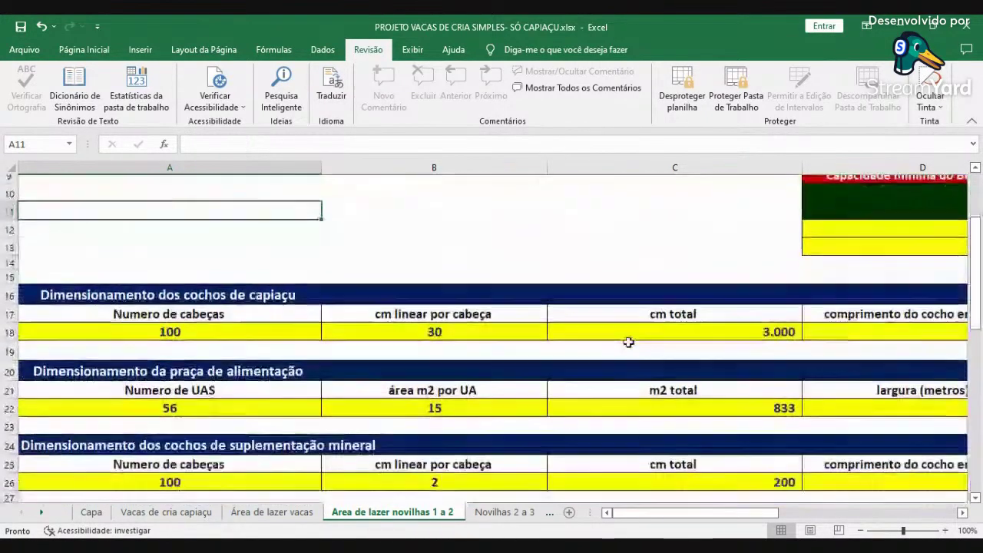
scroll(628, 342, down, 2)
scroll(303, 328, up, 5)
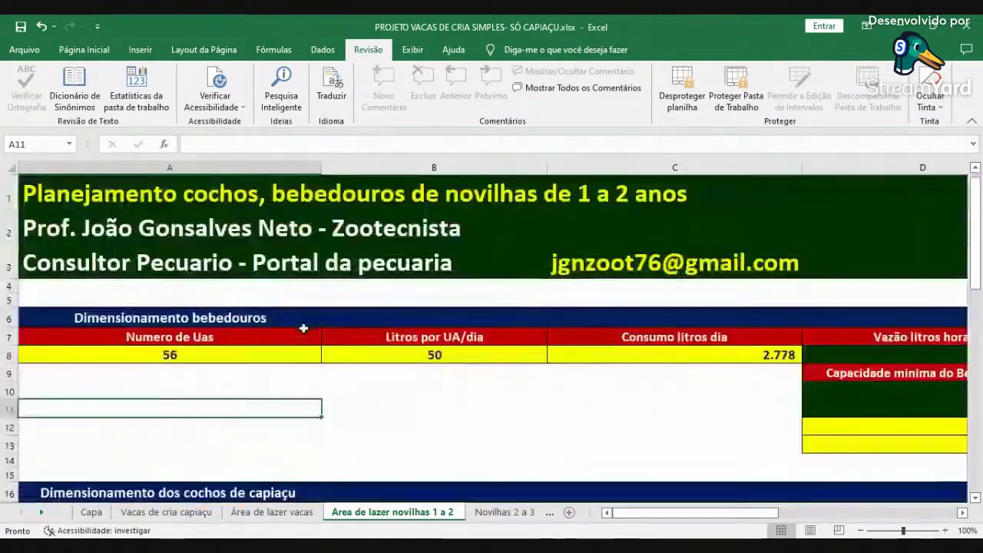
click(209, 353)
scroll(223, 361, down, 2)
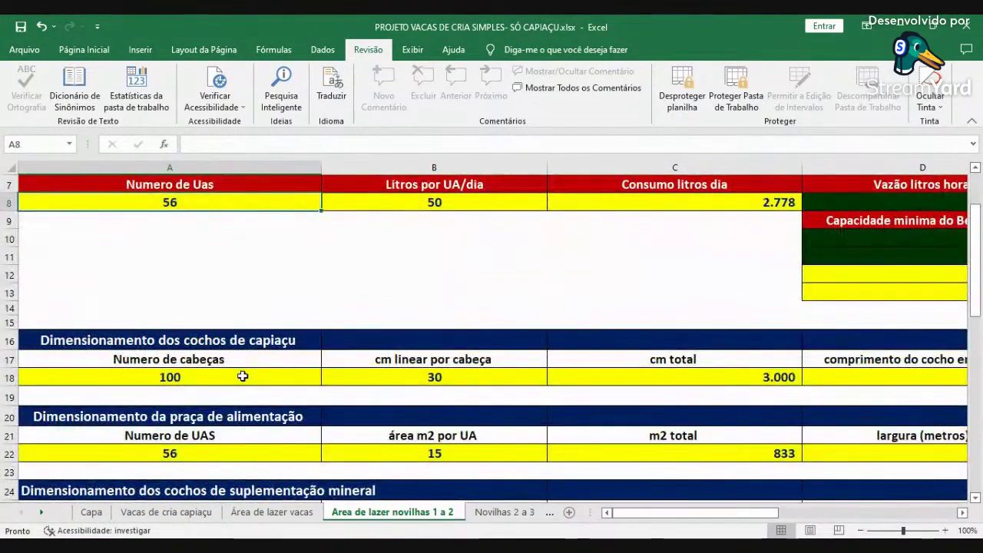
click(242, 377)
scroll(368, 382, down, 6)
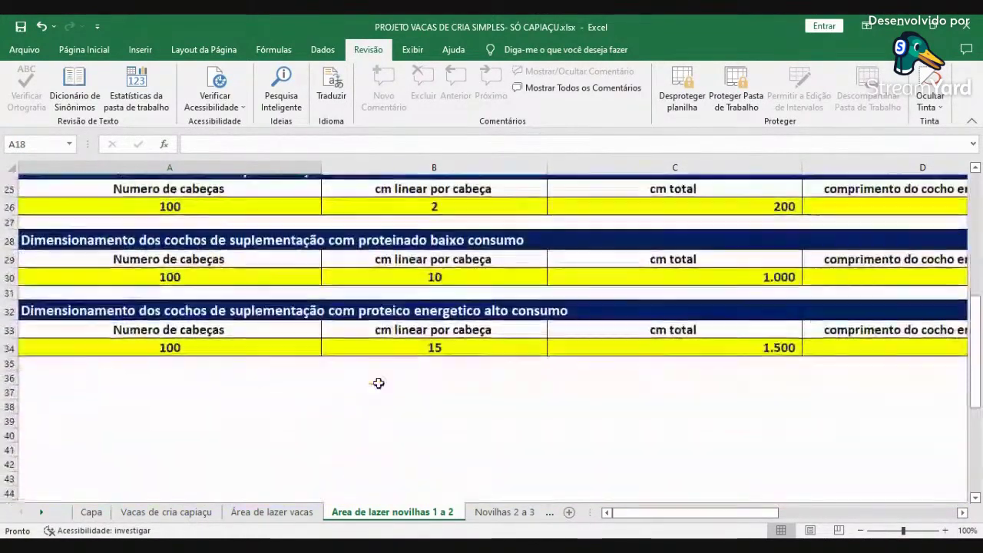
scroll(378, 383, up, 8)
Open the Novilhas 2 a 3 sheet and look over its drinker, feeding area and supplementation trough sections
click(489, 511)
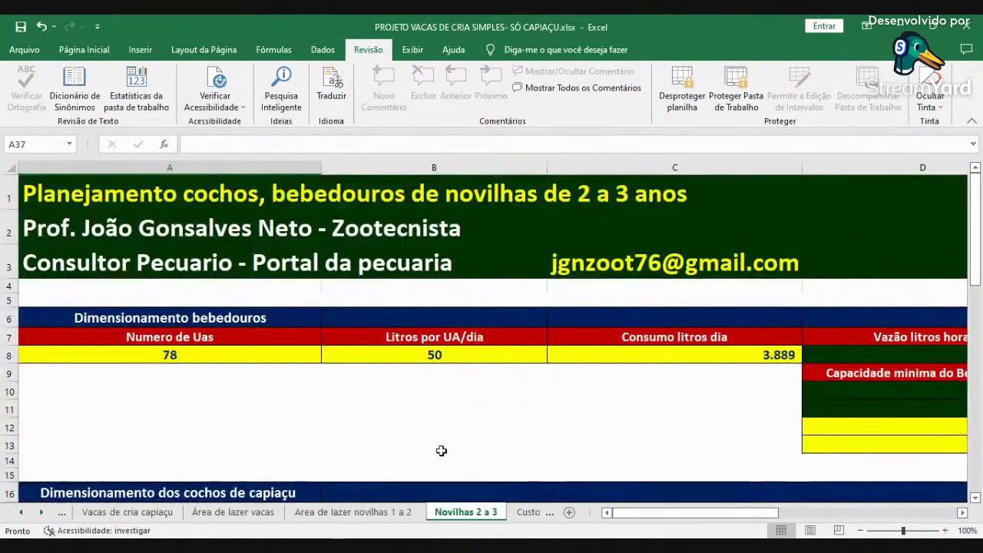
scroll(258, 397, down, 1)
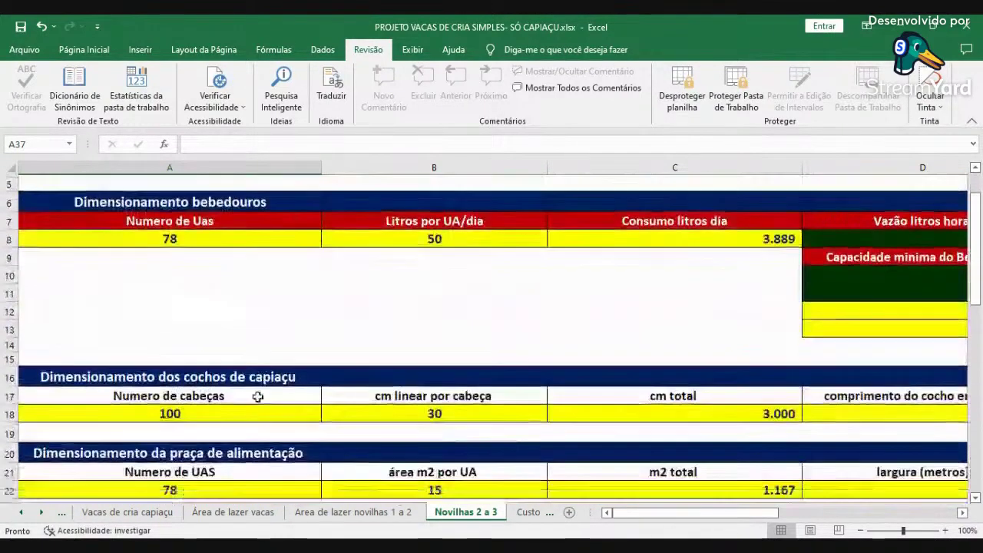
scroll(258, 397, down, 5)
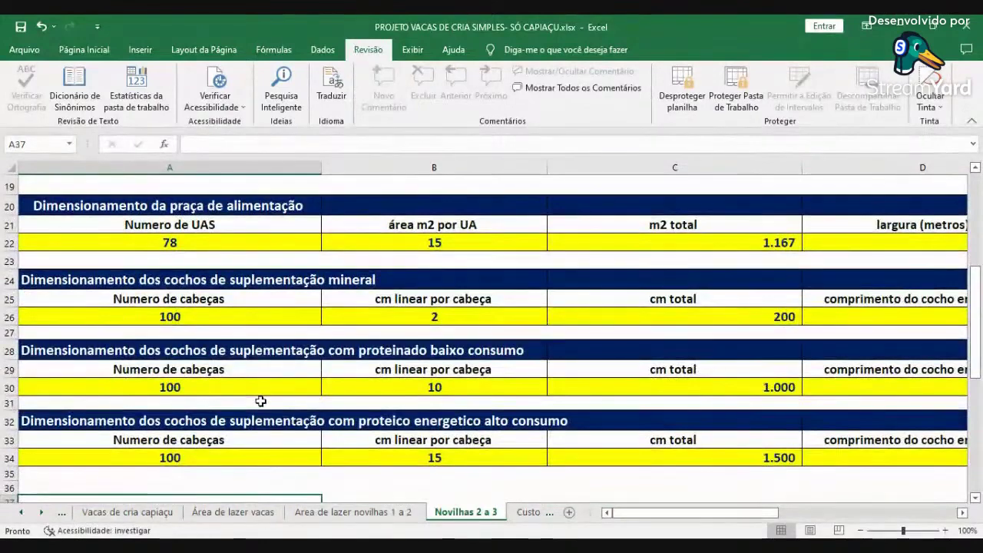
scroll(261, 400, up, 6)
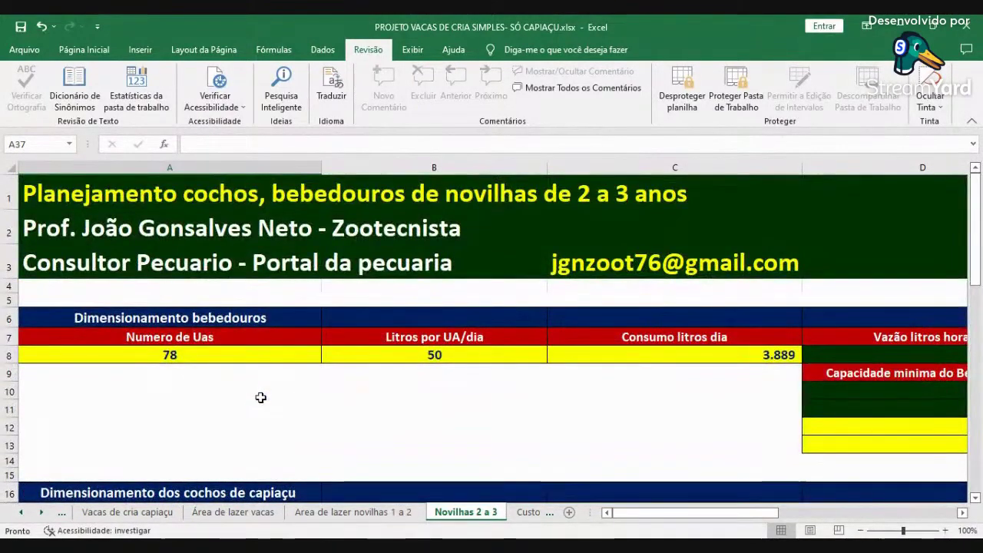
Open the Custo formação do capiaçu sheet and review the capineira production costs from Insumos through Preparo do solo, Plantio and Tratos culturais
click(529, 513)
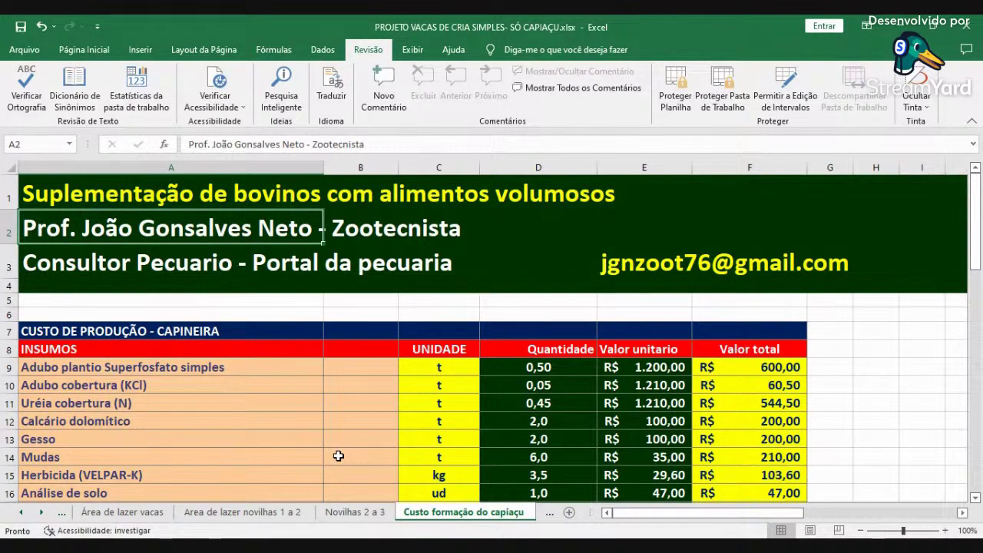
click(184, 302)
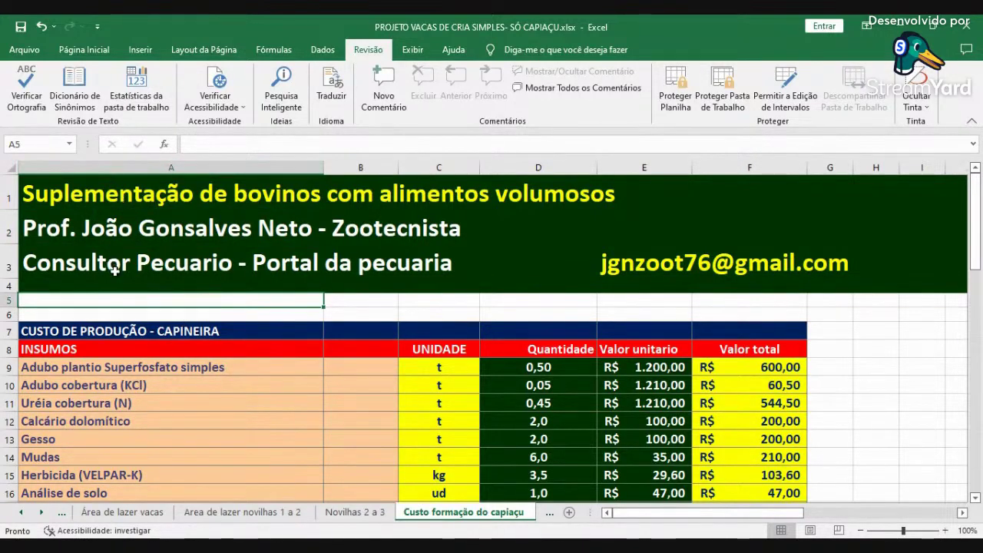
scroll(123, 269, down, 1)
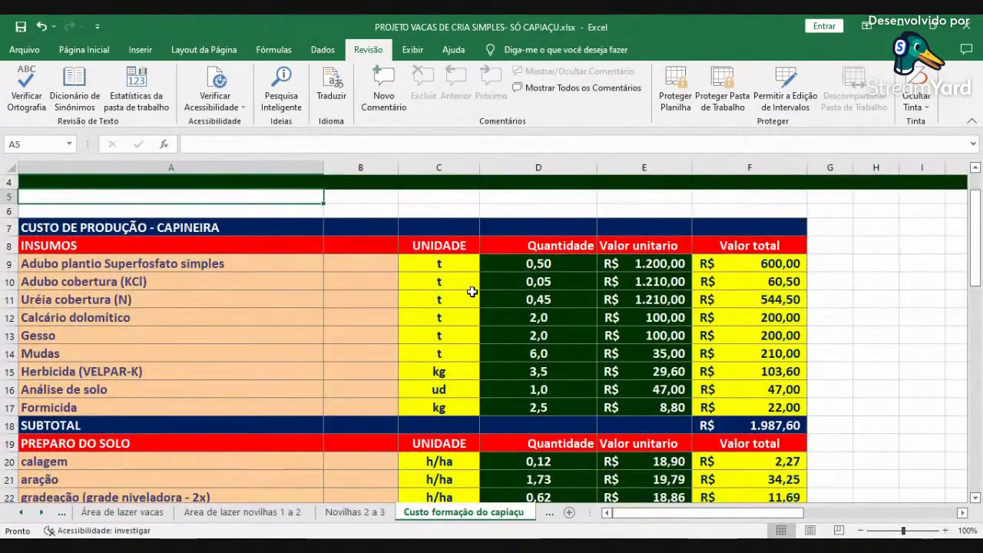
scroll(472, 292, down, 1)
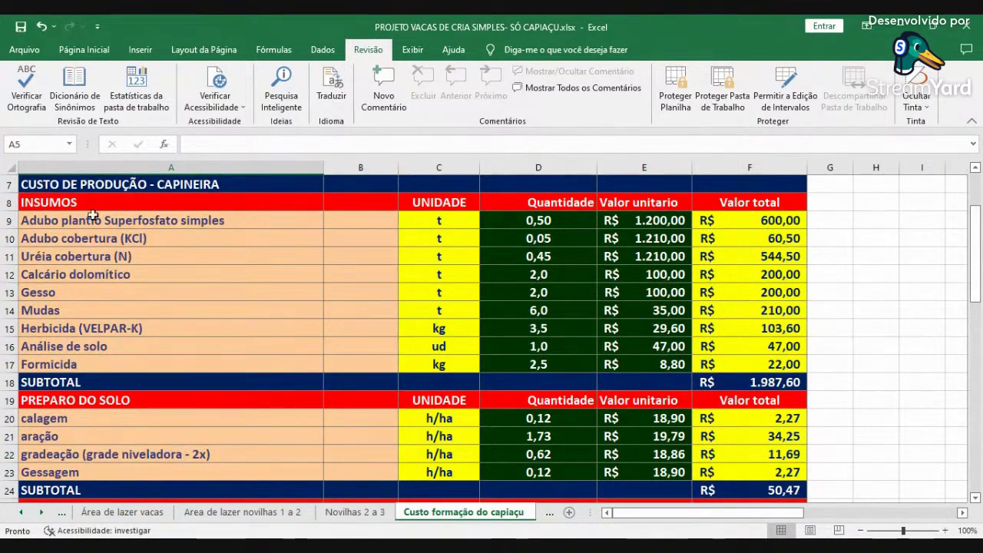
scroll(213, 283, down, 2)
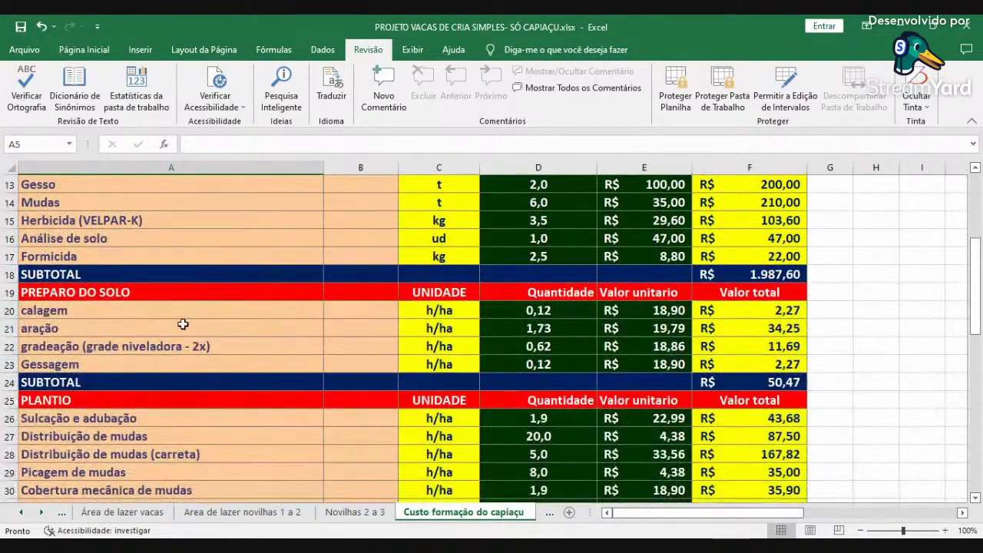
scroll(182, 328, down, 1)
scroll(230, 368, down, 2)
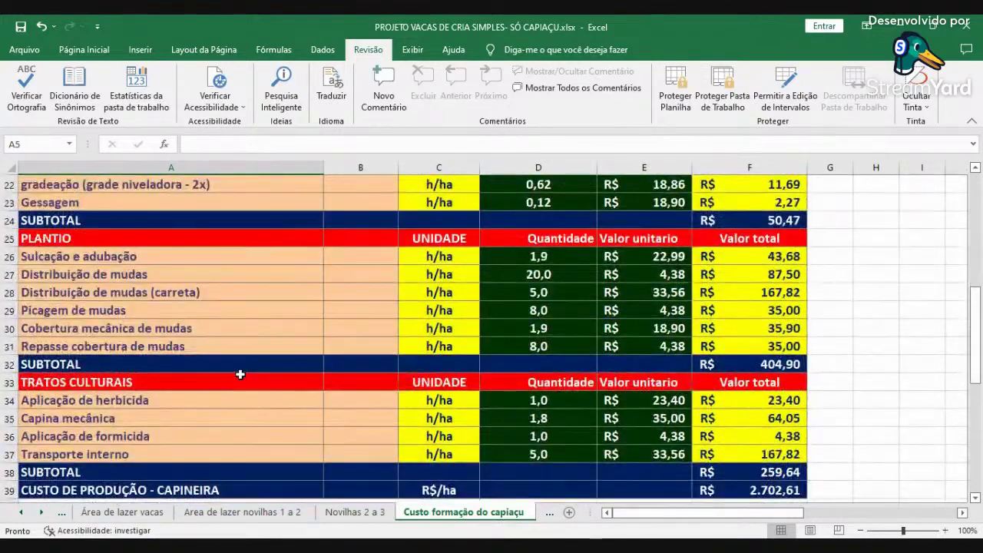
scroll(241, 373, down, 1)
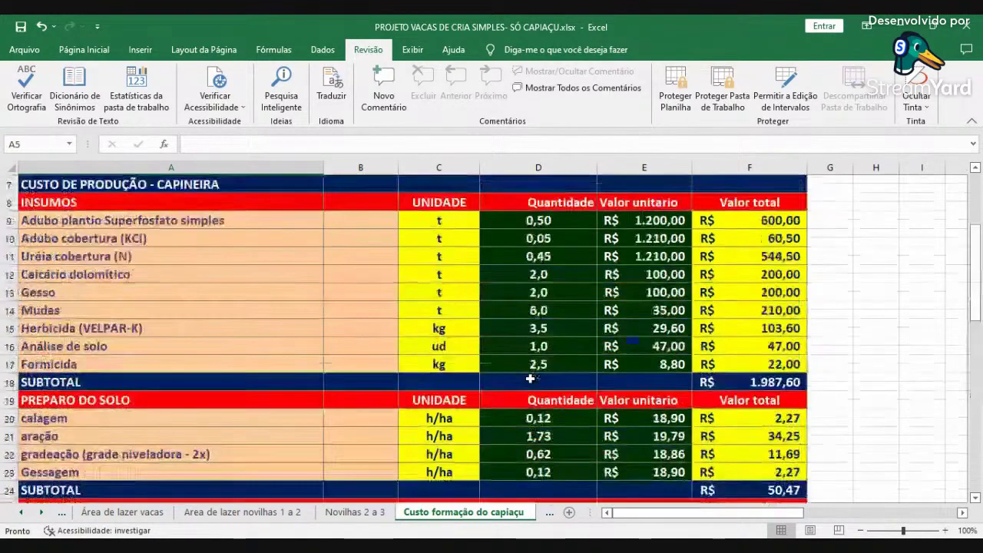
scroll(530, 377, up, 7)
scroll(530, 377, up, 2)
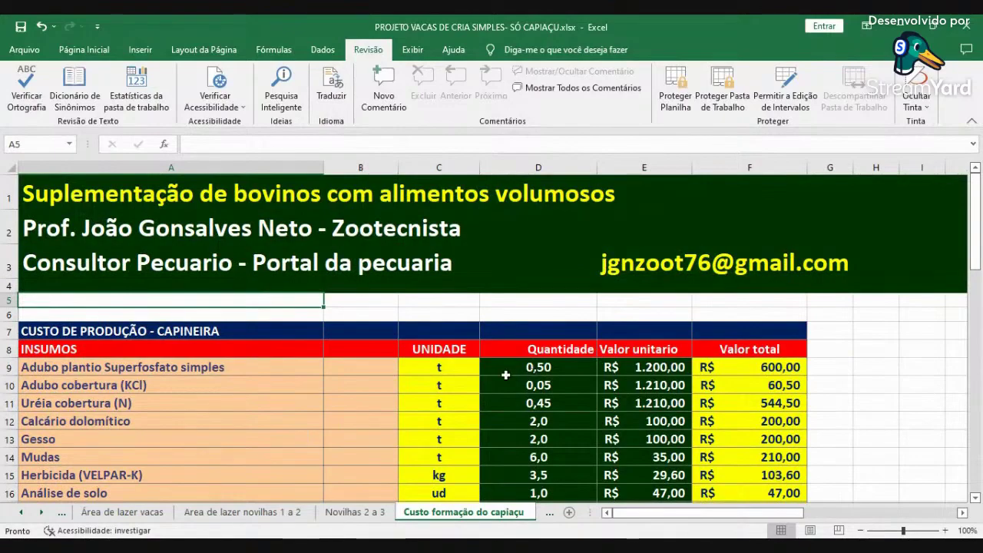
Review the production costs for the subsequent cutting years and the capiaçu planting investment in row 58, ending back at the sheet's heading
scroll(506, 375, down, 5)
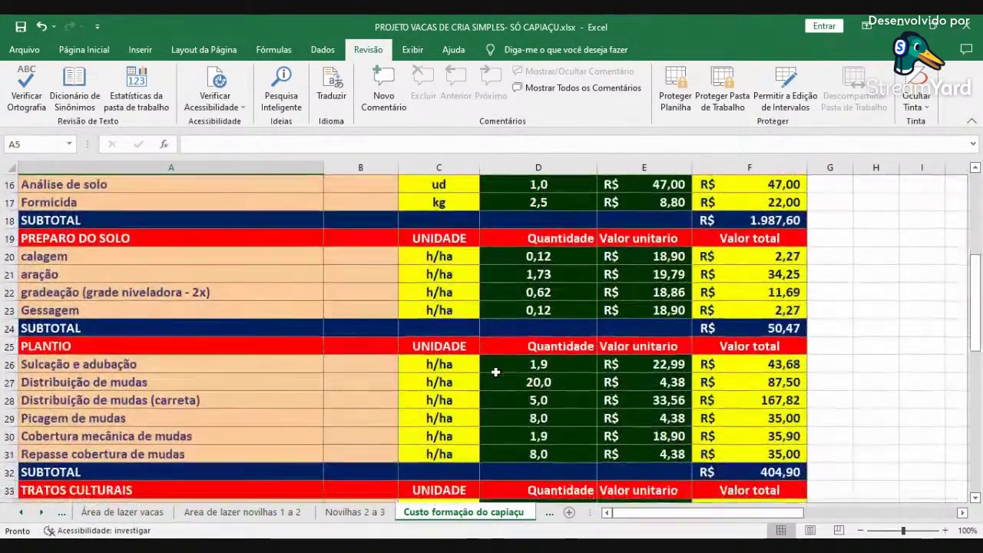
scroll(491, 372, down, 3)
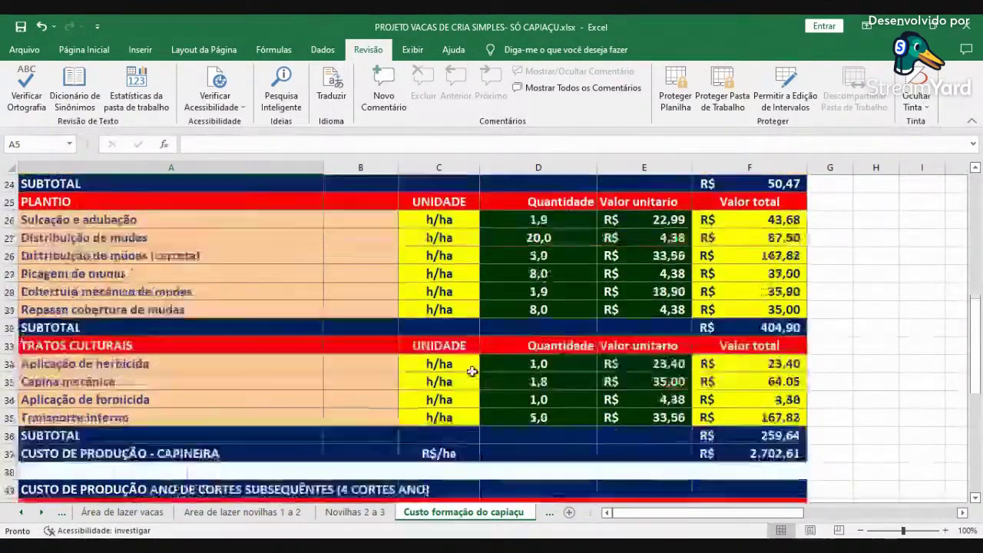
scroll(471, 371, down, 2)
scroll(472, 371, down, 3)
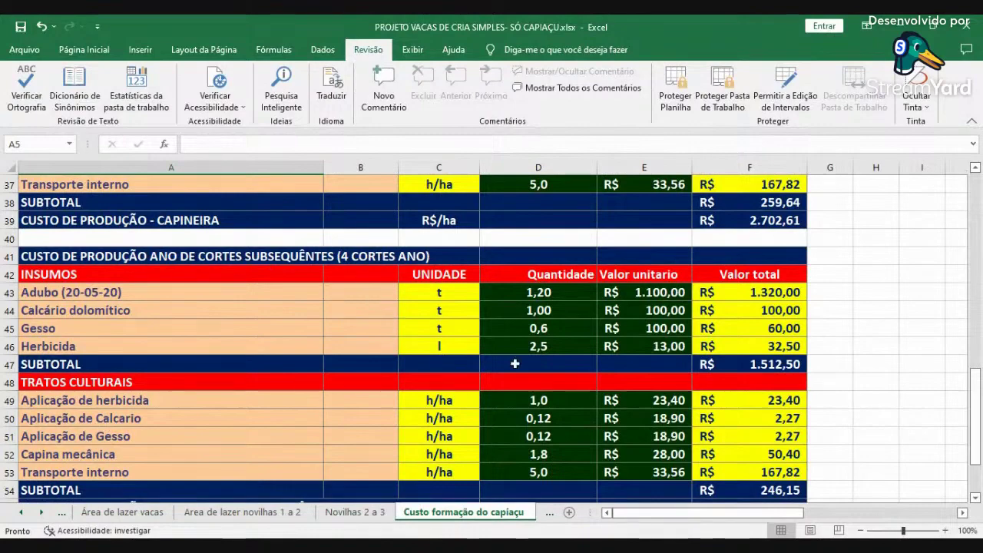
scroll(454, 309, down, 1)
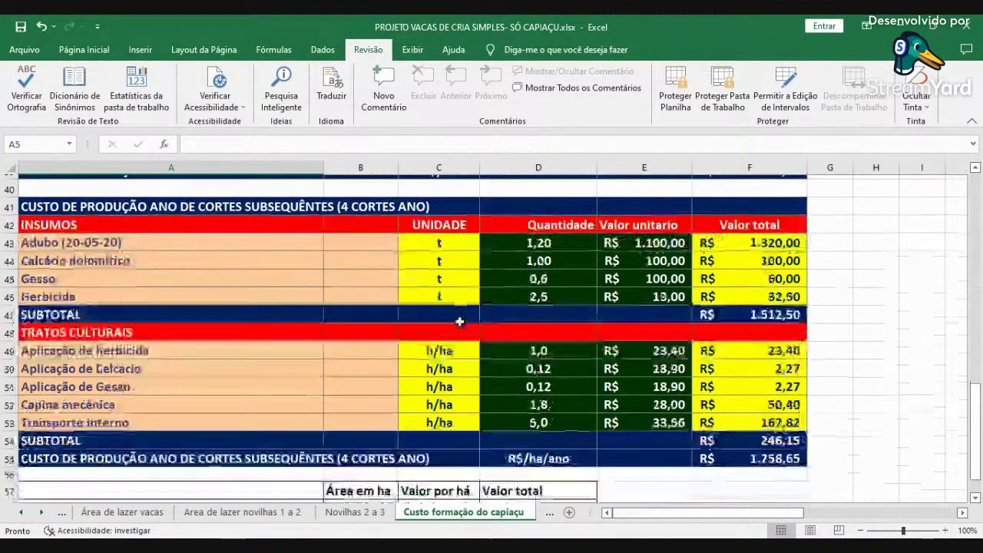
scroll(577, 352, down, 1)
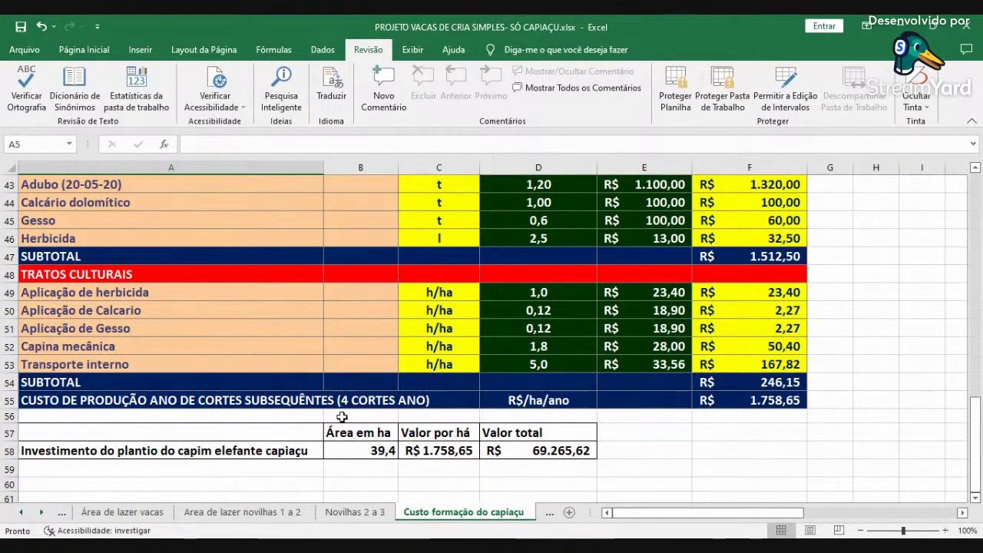
scroll(334, 411, up, 7)
scroll(332, 407, up, 7)
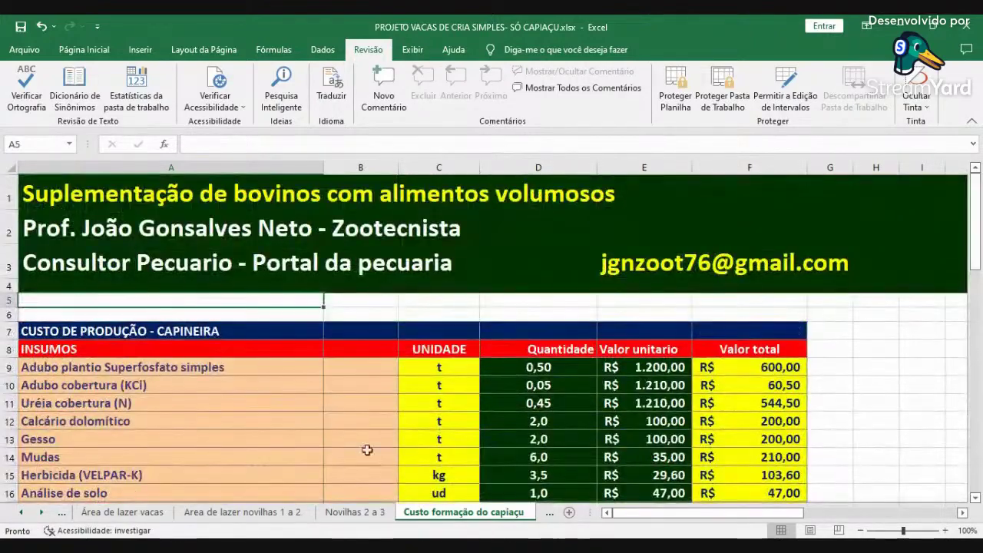
Open the Custos e viabilidade sheet and go up to its title and Dados da Propriedade section
click(551, 512)
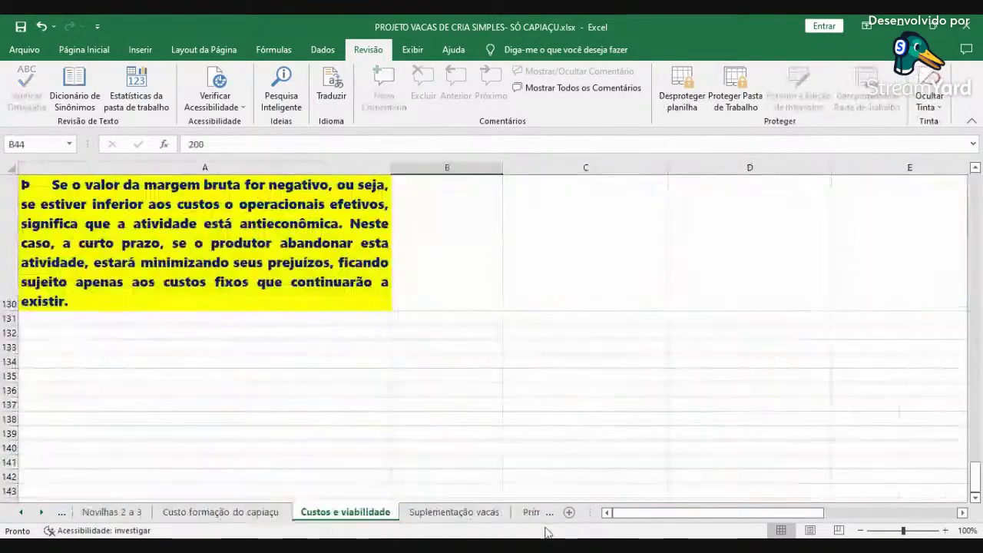
scroll(350, 426, up, 18)
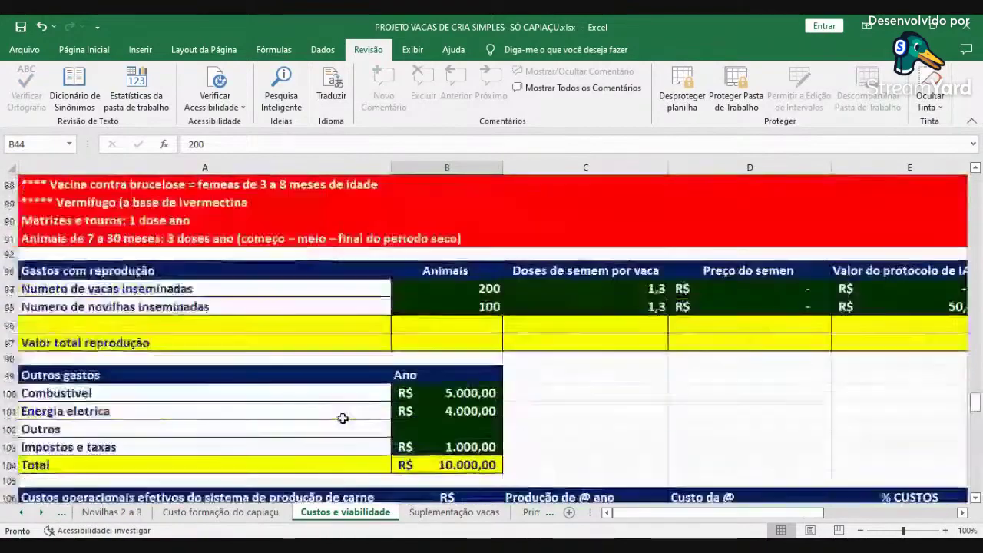
scroll(343, 415, up, 20)
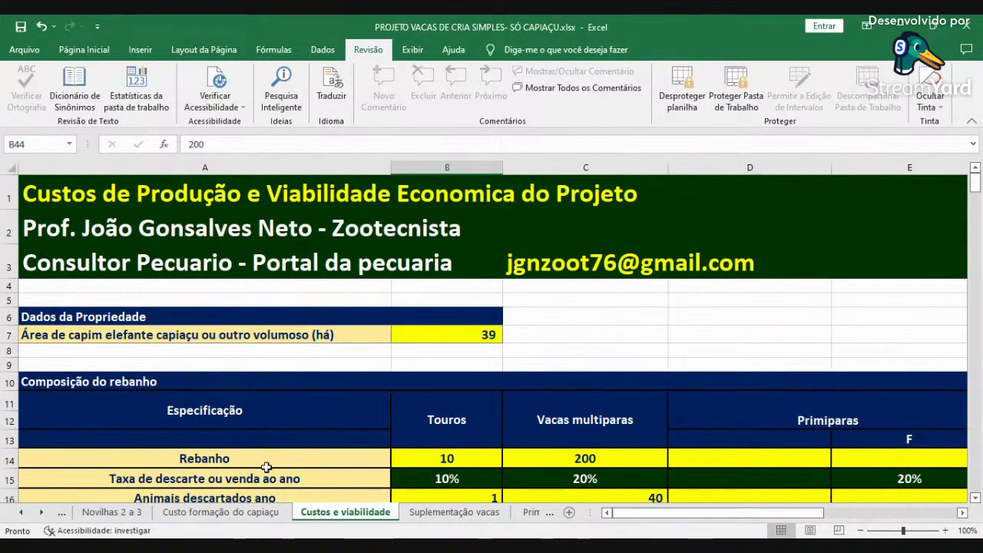
Return to the Custo formação do capiaçu sheet and skim its cost tables once more
click(249, 512)
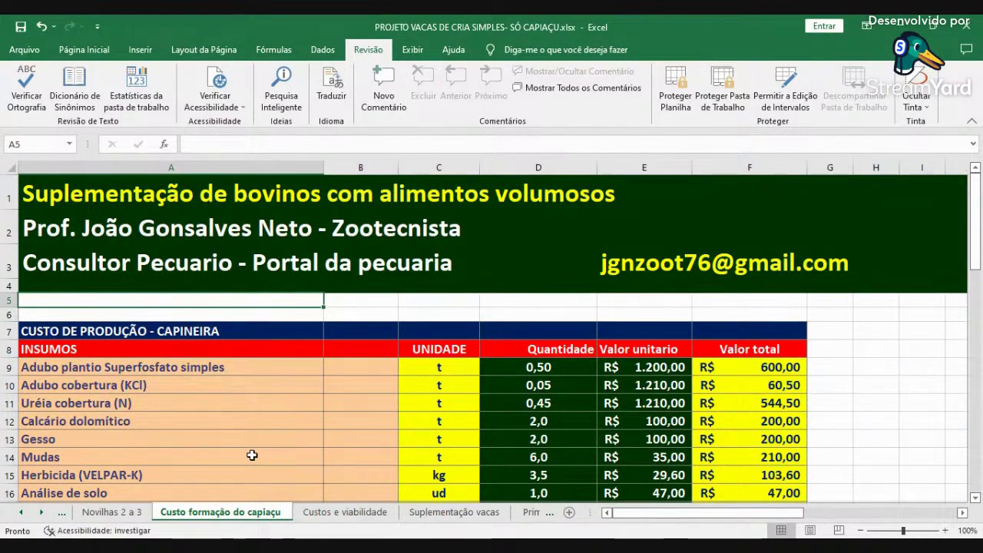
scroll(630, 389, down, 1)
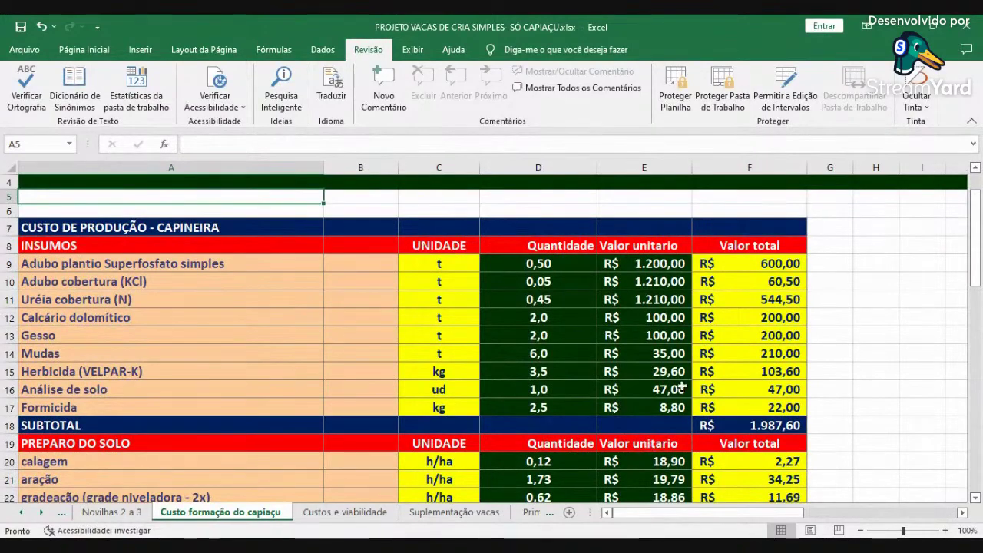
scroll(682, 389, down, 7)
scroll(636, 410, up, 6)
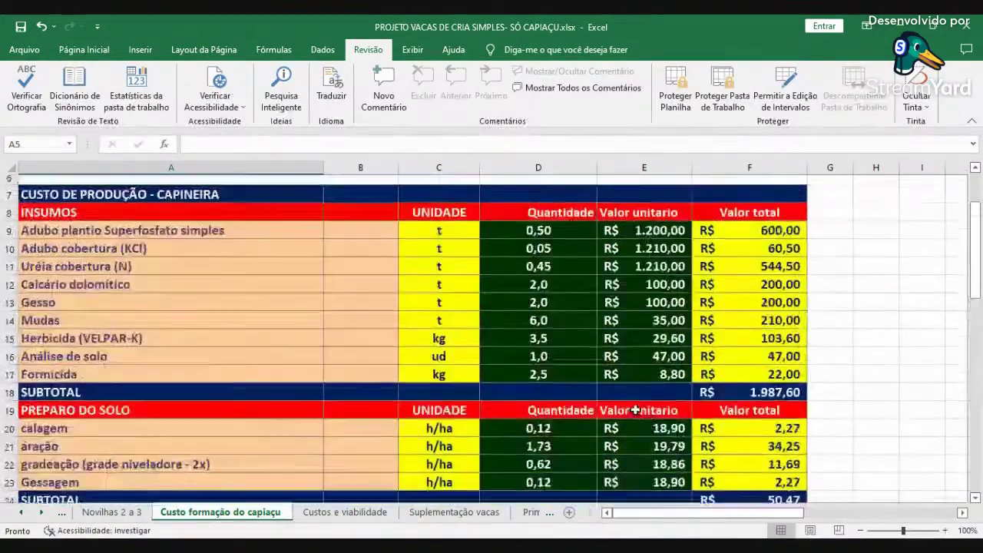
scroll(636, 410, up, 2)
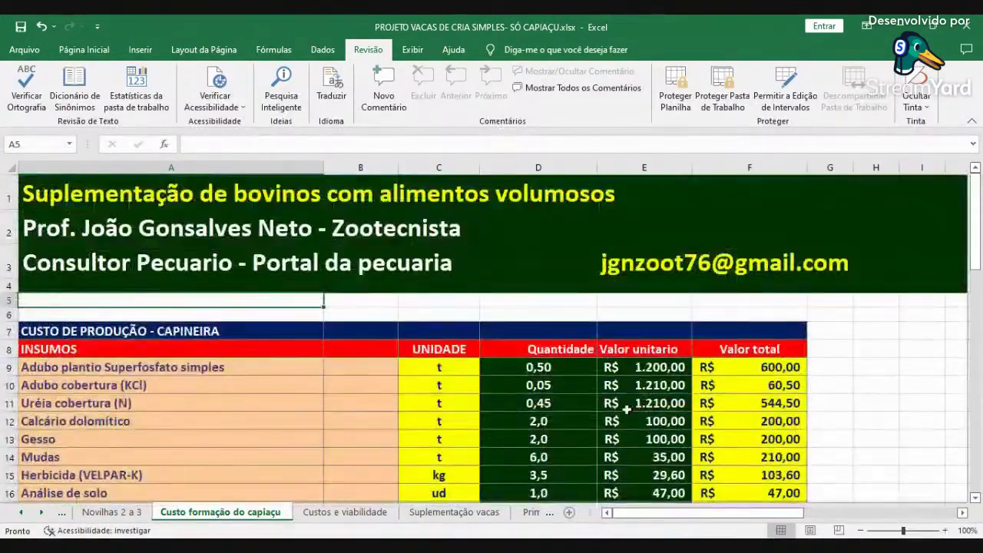
On the Custos e viabilidade sheet, check the capiaçu area in B7 and look over the Composição do rebanho and Receitas tables
click(324, 515)
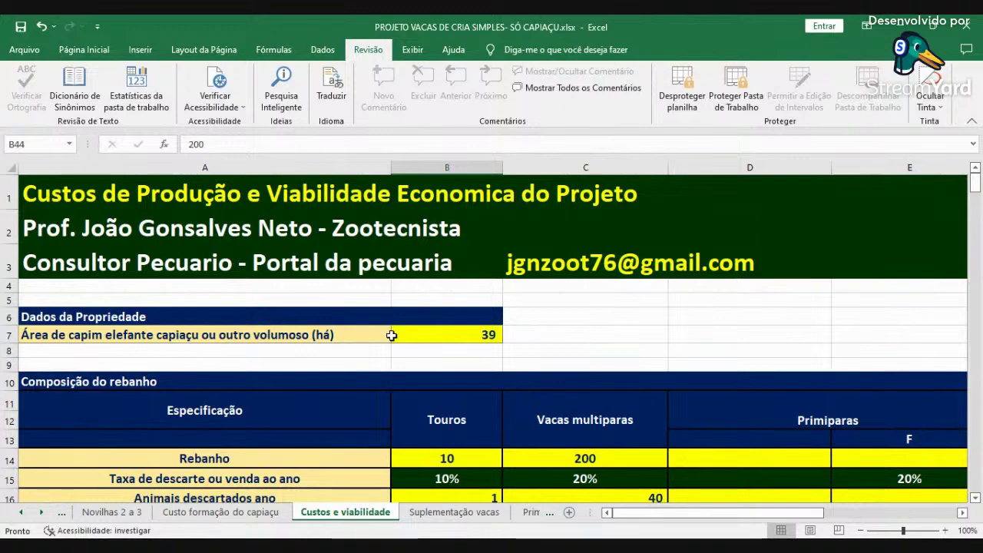
click(478, 332)
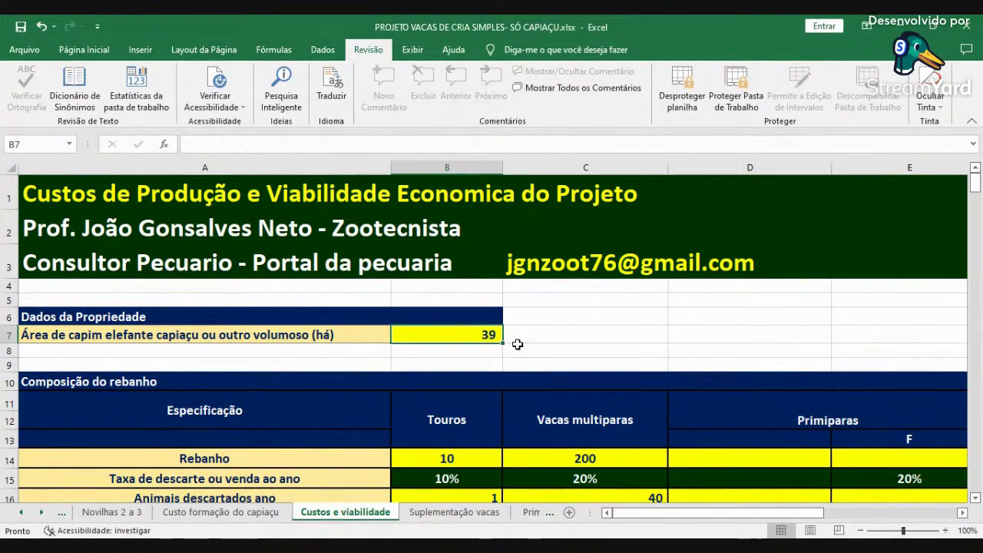
scroll(518, 344, down, 2)
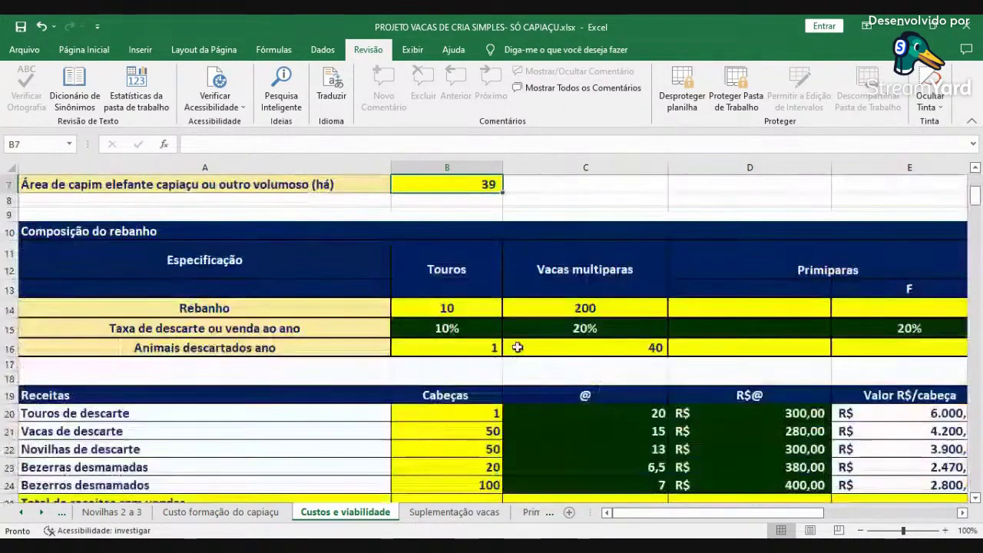
scroll(582, 329, down, 1)
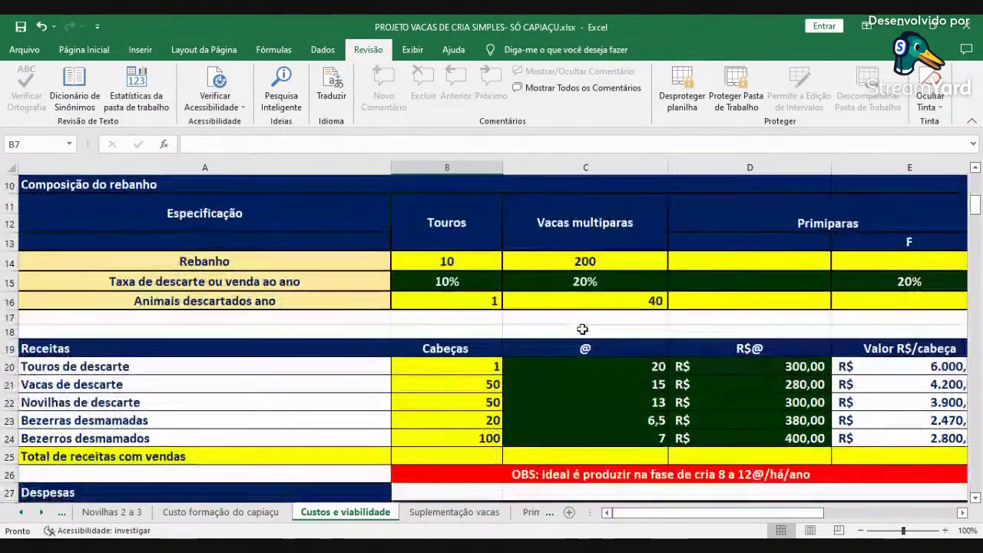
Inspect the annual discard or sale rates for male calves in H15 and female calves in I15
click(963, 513)
click(963, 513)
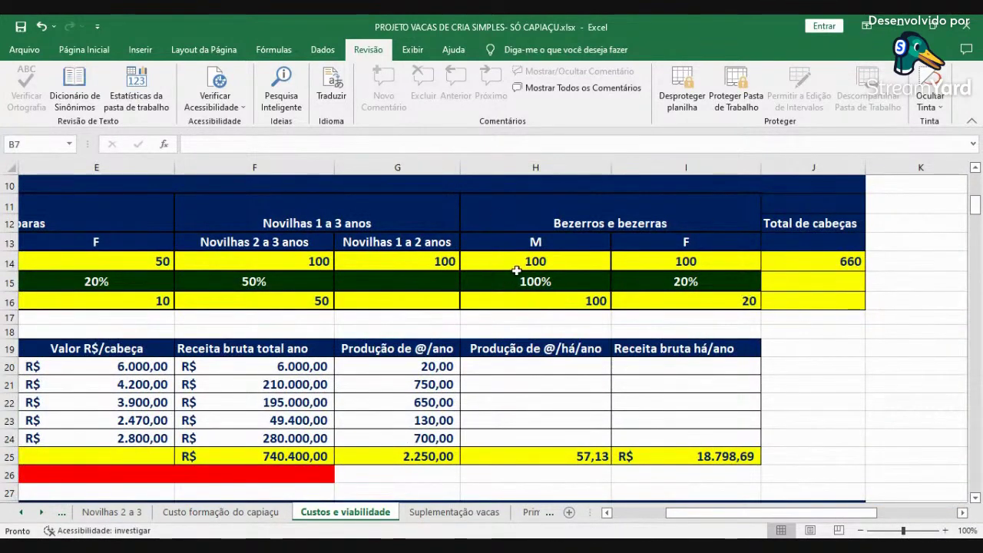
click(530, 282)
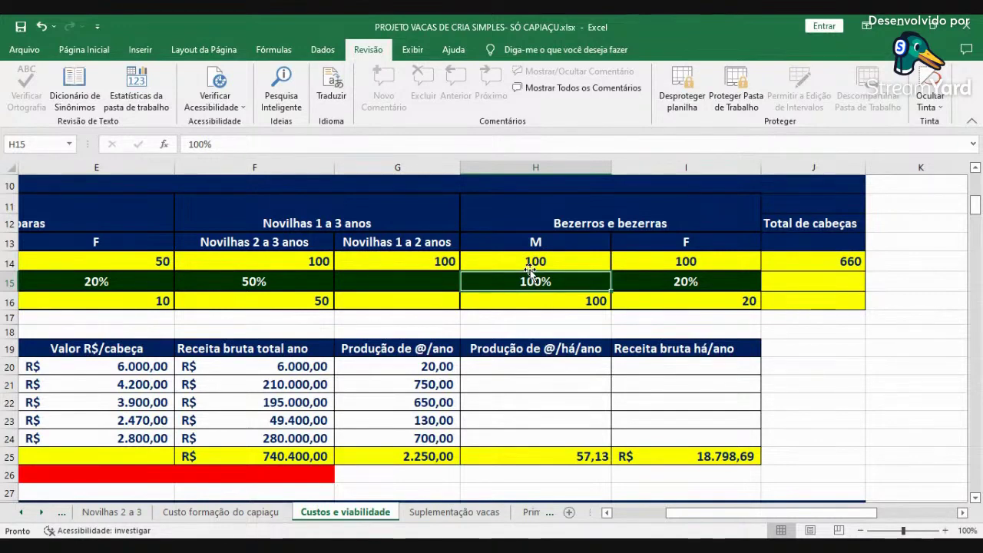
click(645, 284)
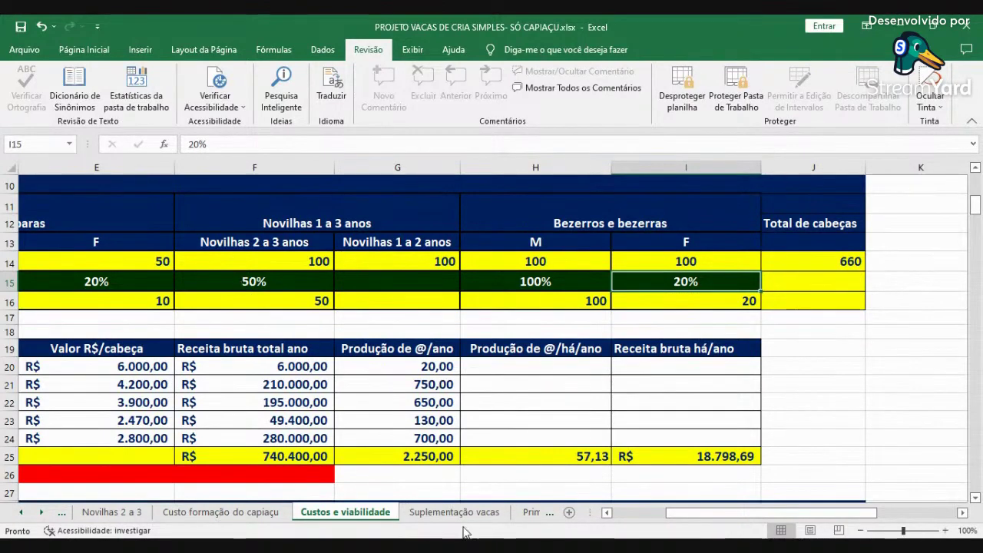
click(622, 520)
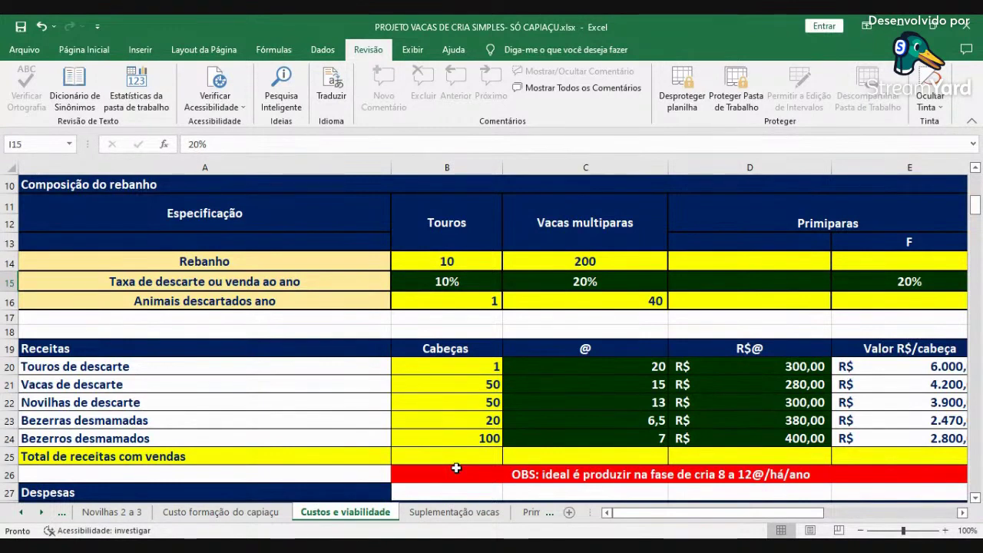
Examine the discarded bulls in B16, discarded multiparous cows in C16, and the discard rate formula for heifers aged 2 to 3 in F15
click(464, 302)
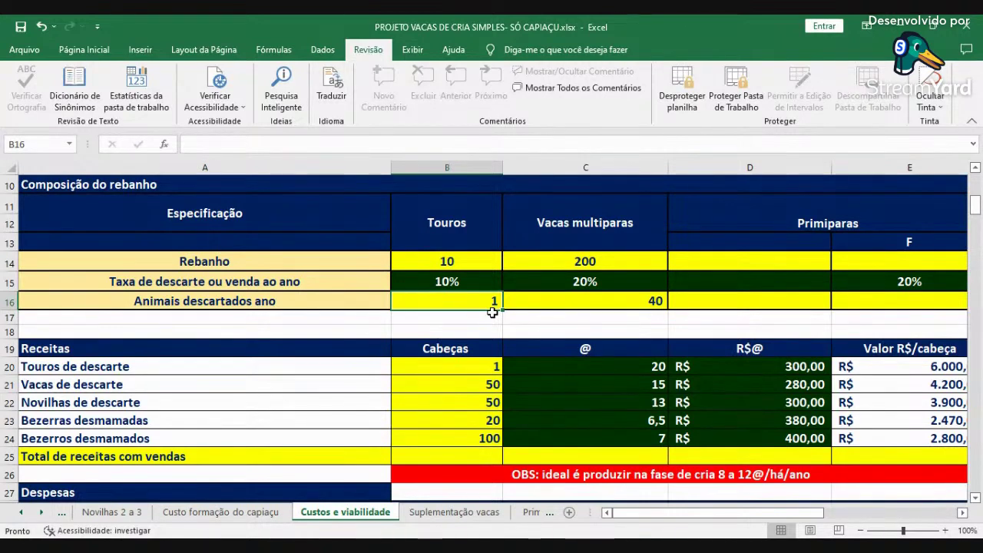
click(607, 300)
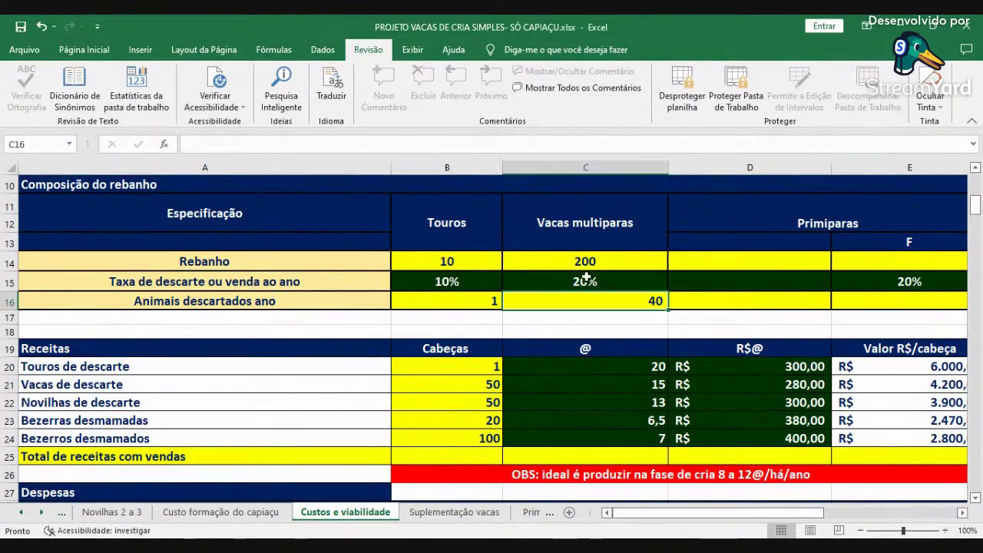
click(963, 514)
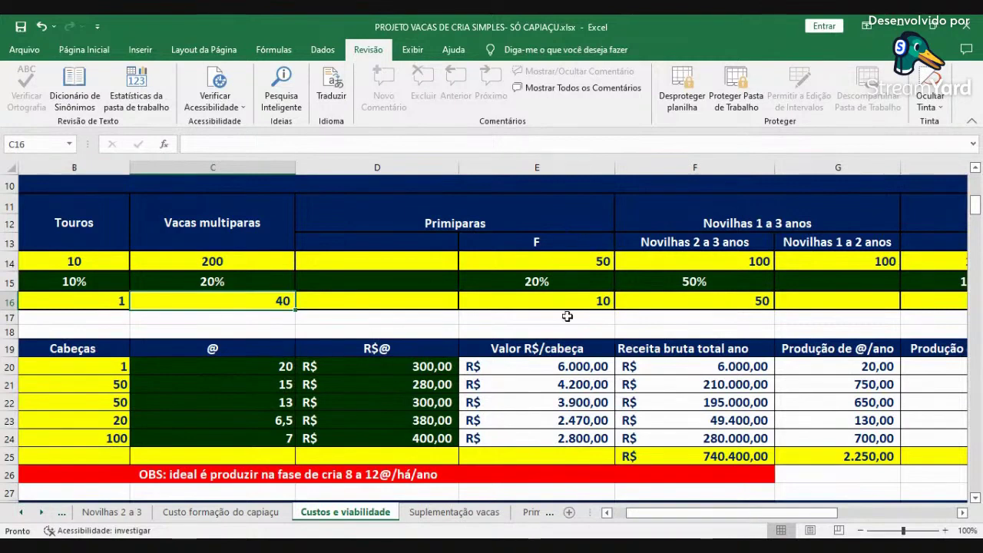
click(716, 282)
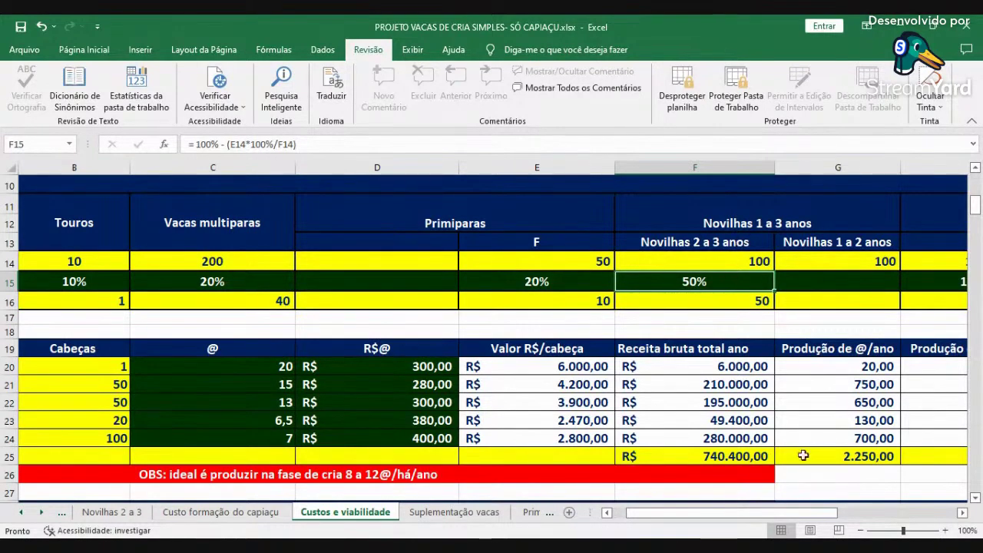
click(962, 512)
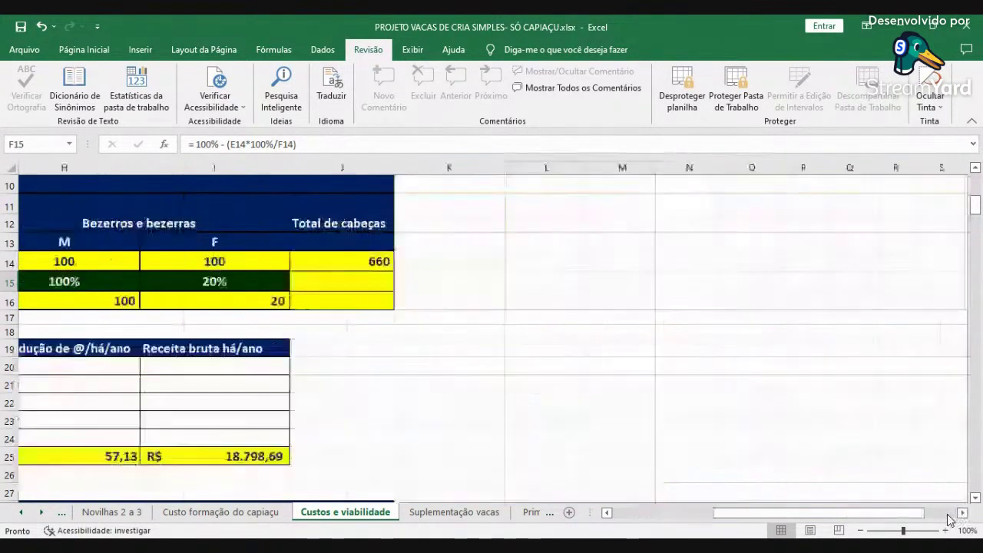
drag(741, 515, 637, 513)
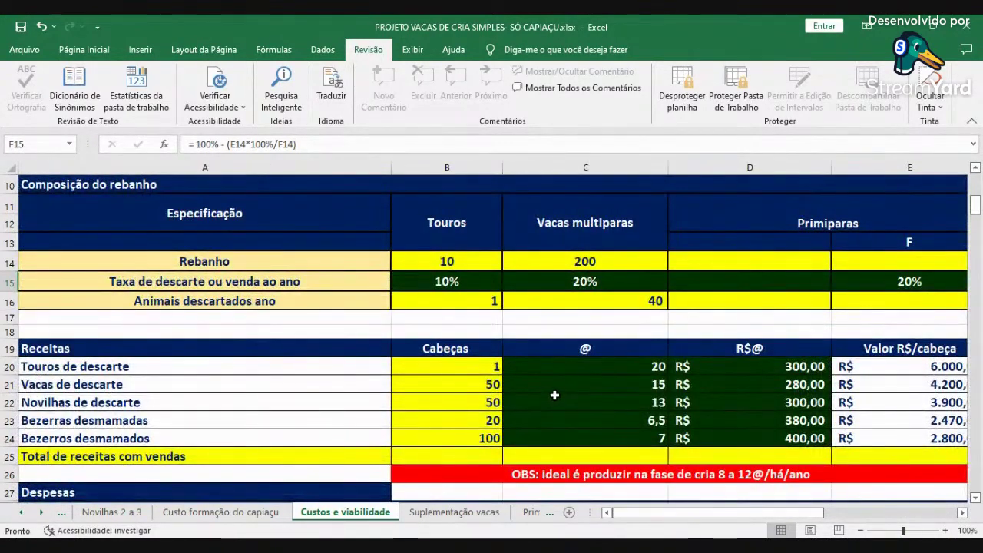
Inspect the Touros de descarte revenue row, checking the head count in B20, arrobas in C20 and price per arroba in D20
scroll(554, 392, down, 1)
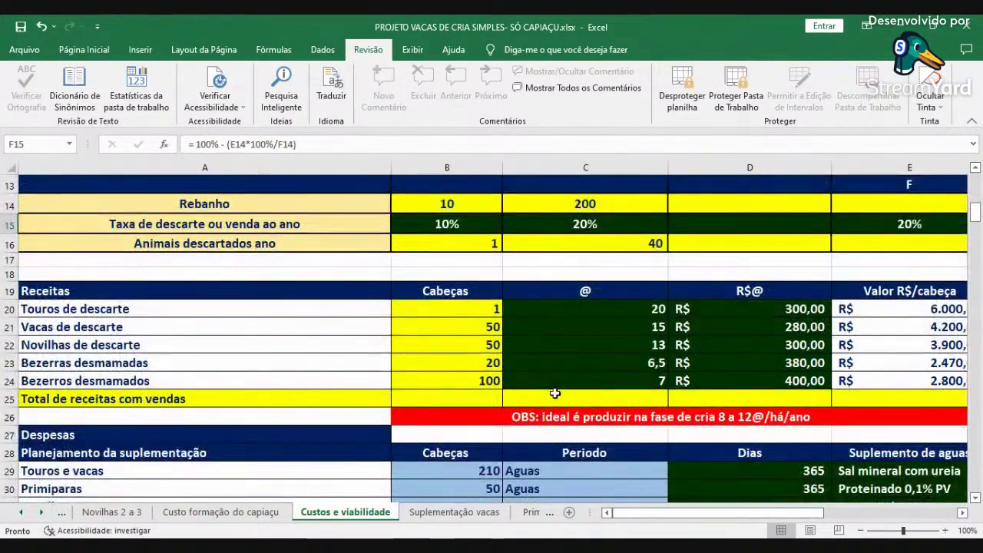
click(470, 308)
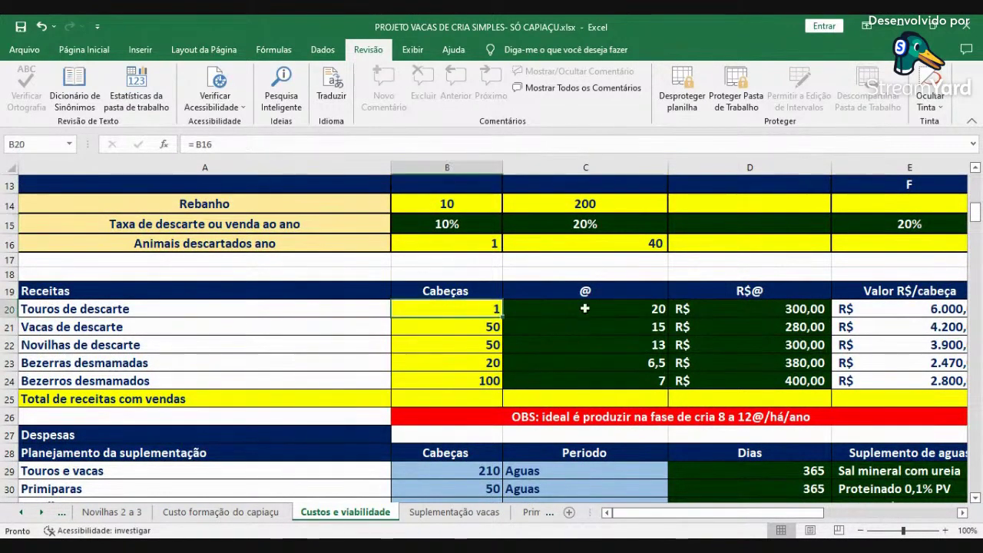
click(584, 308)
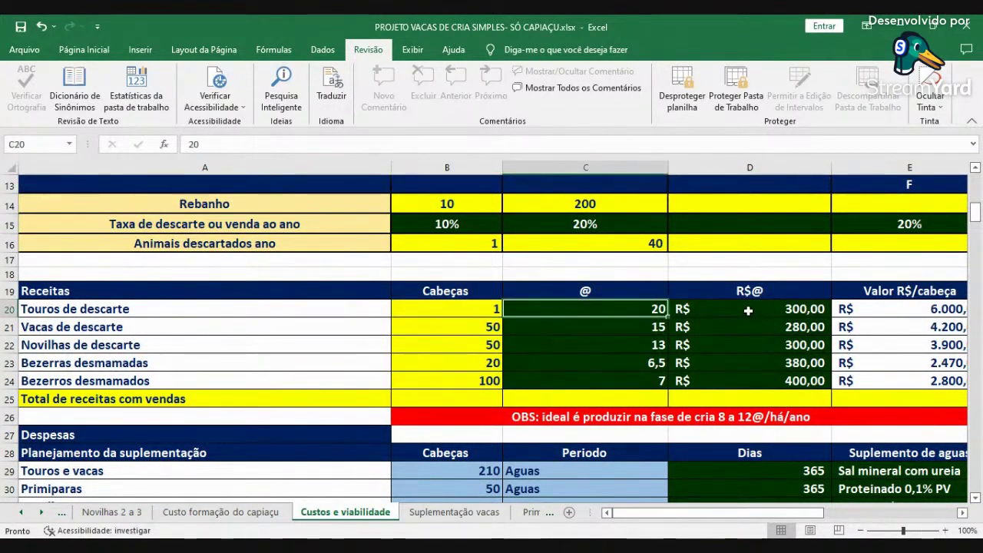
click(748, 310)
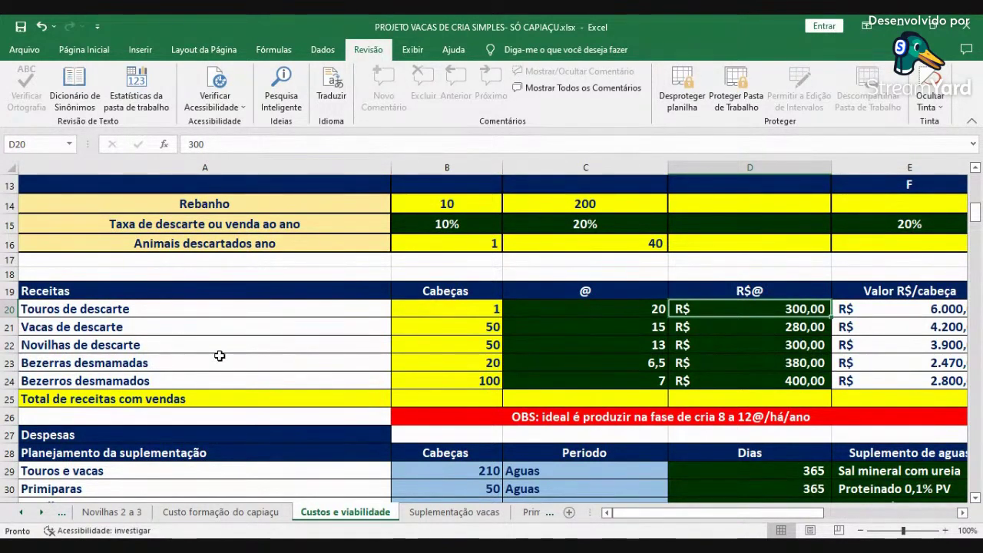
key(Left)
key(Left)
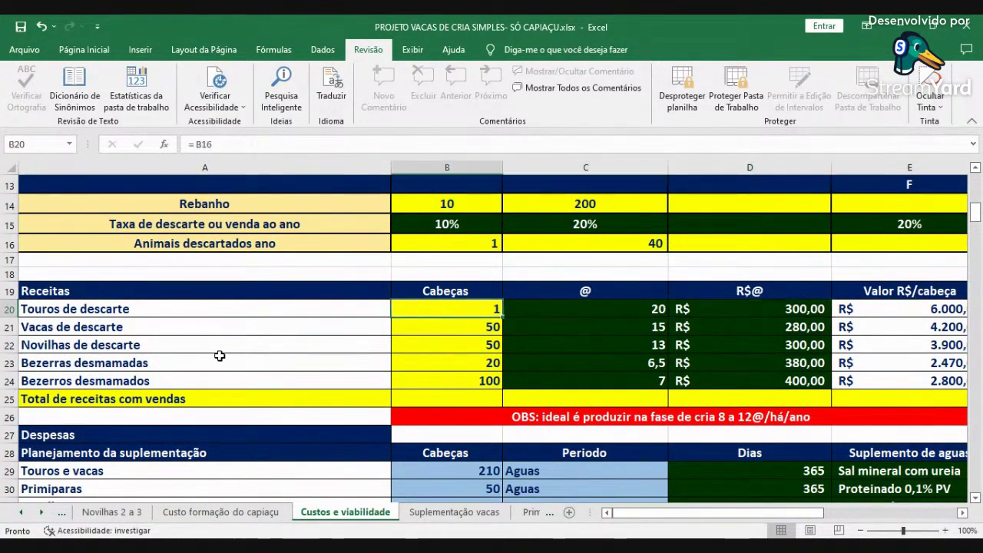
key(Right)
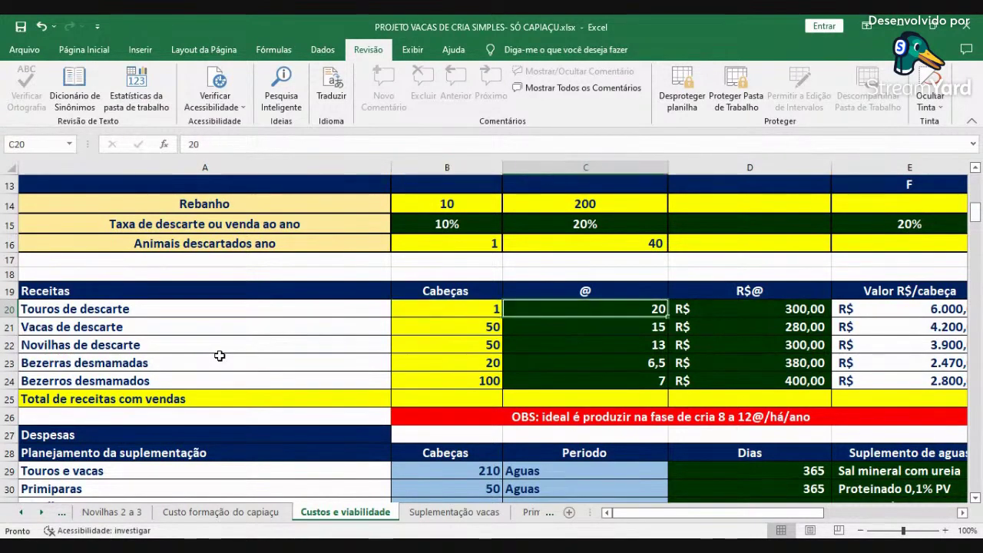
key(Right)
key(Left)
key(Left)
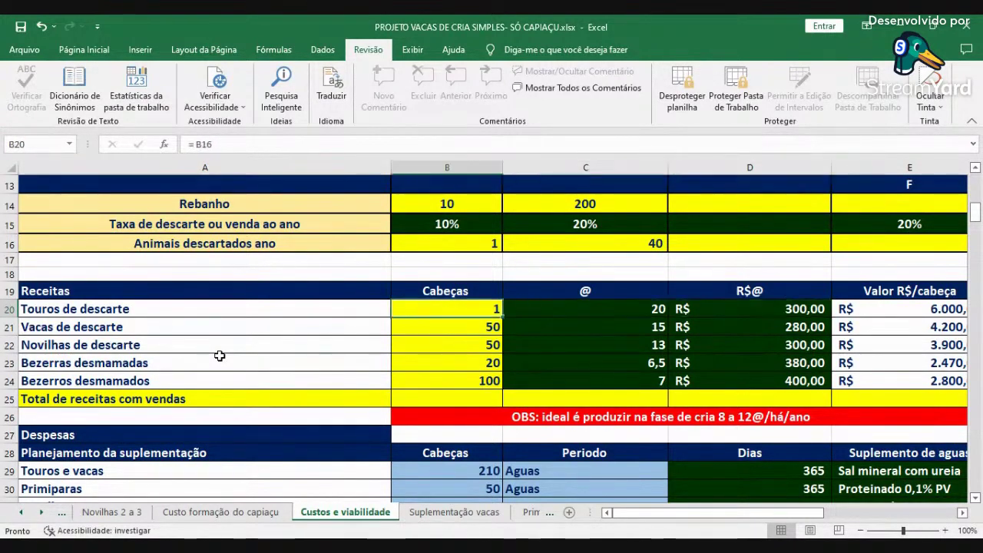
Check the Vacas de descarte head count formula in B21 against the discarded primiparous females in E16
key(Down)
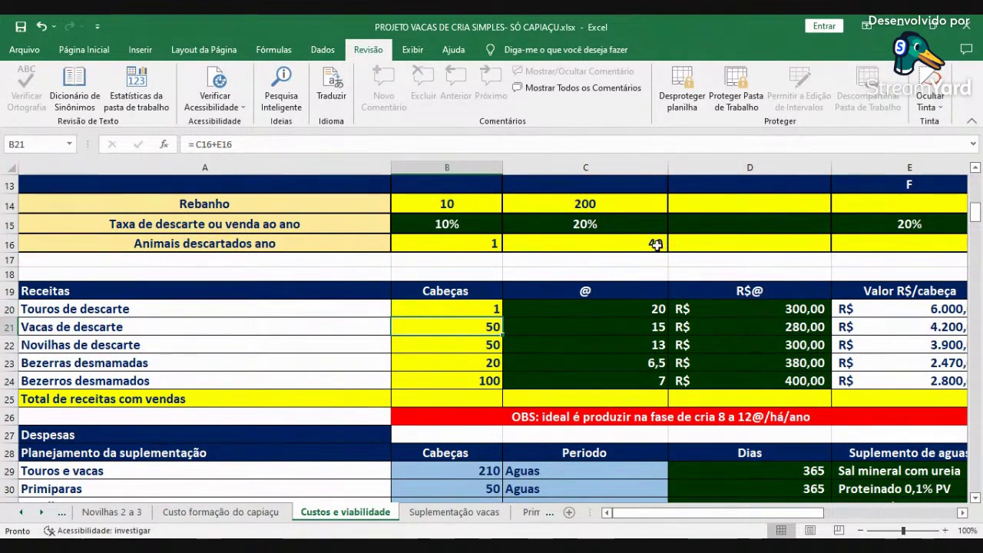
click(921, 243)
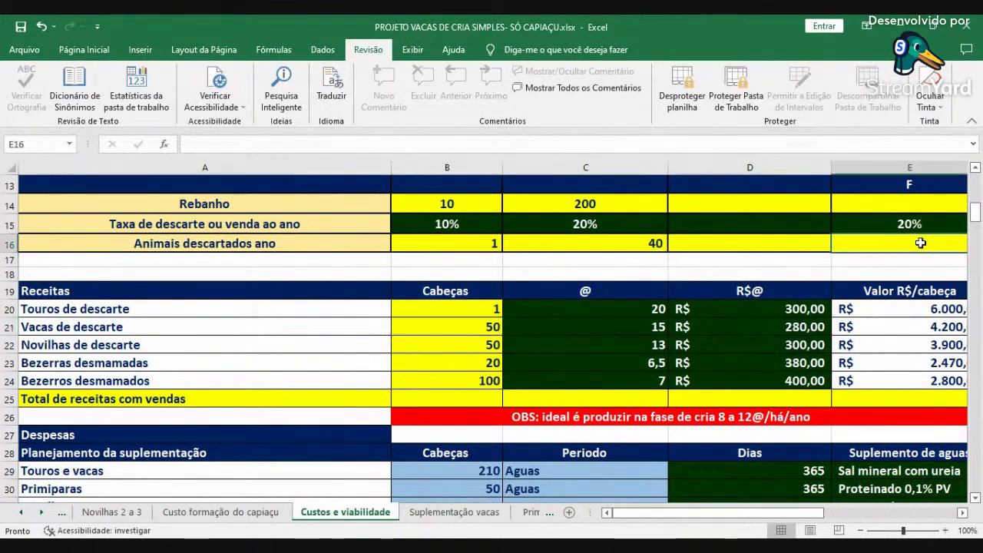
click(474, 328)
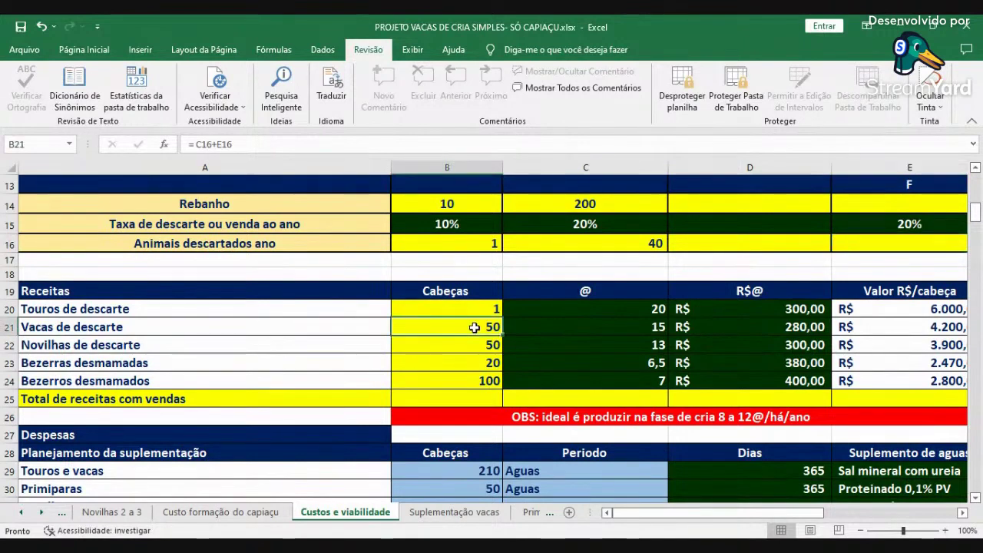
click(614, 265)
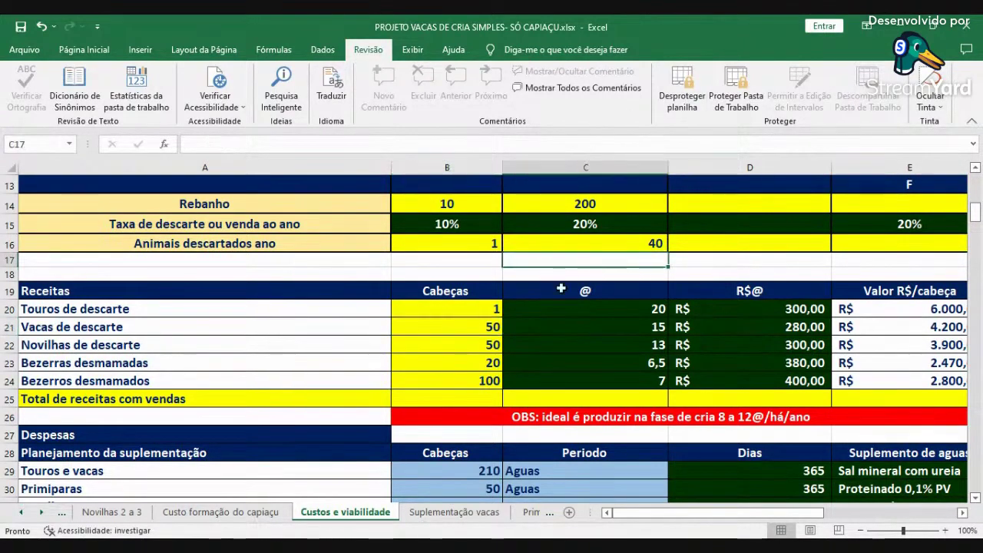
click(490, 329)
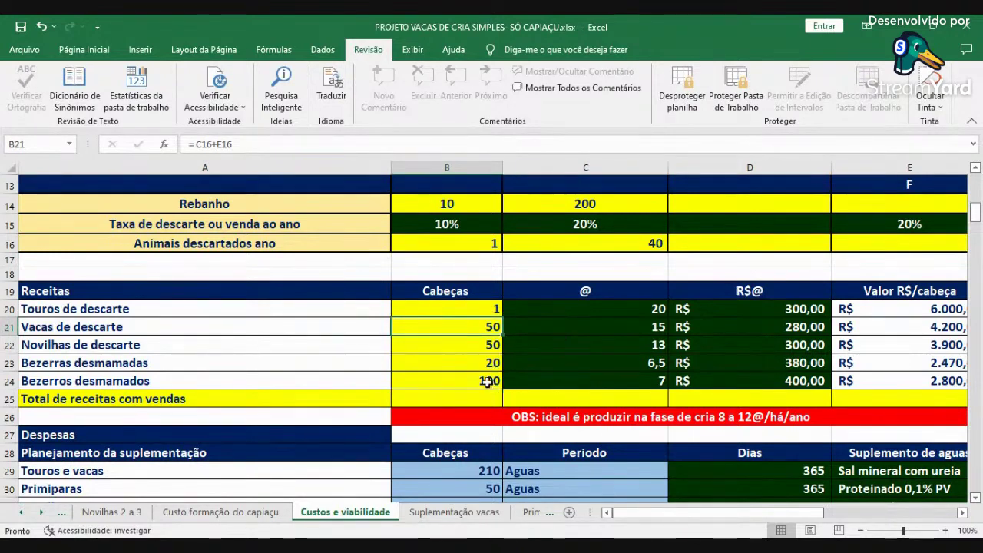
click(460, 258)
Compare the head count formulas for weaned female calves in B23 and weaned male calves in B24
click(478, 362)
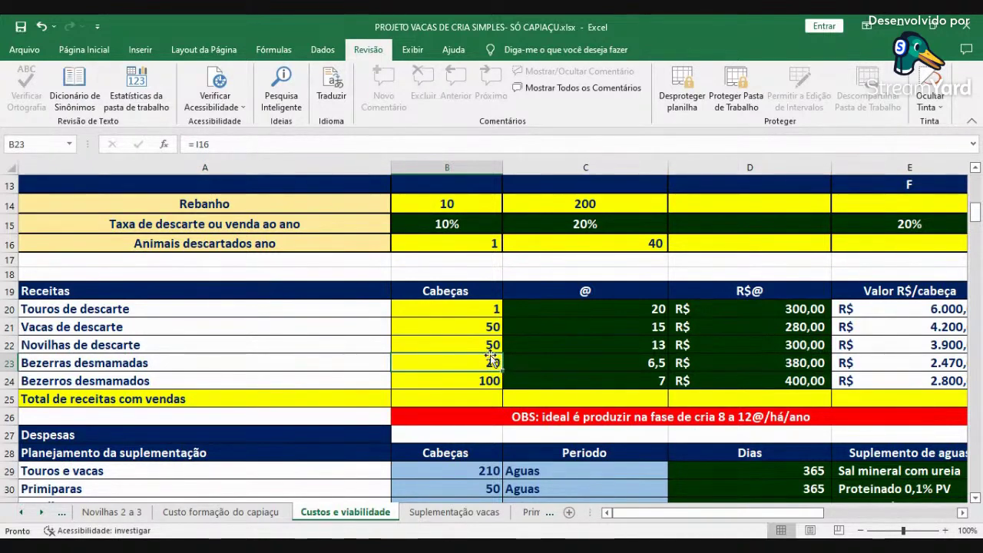
click(475, 382)
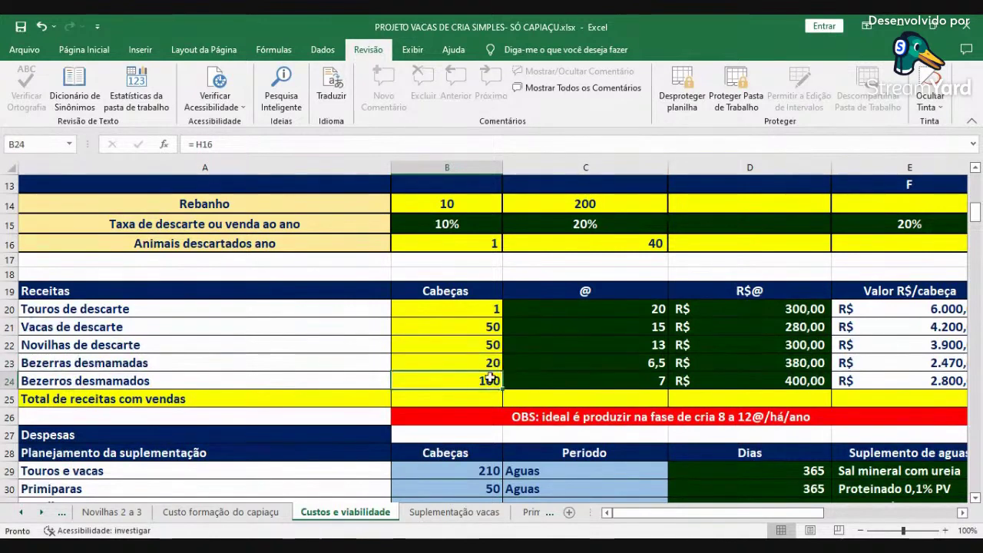
click(487, 364)
click(481, 381)
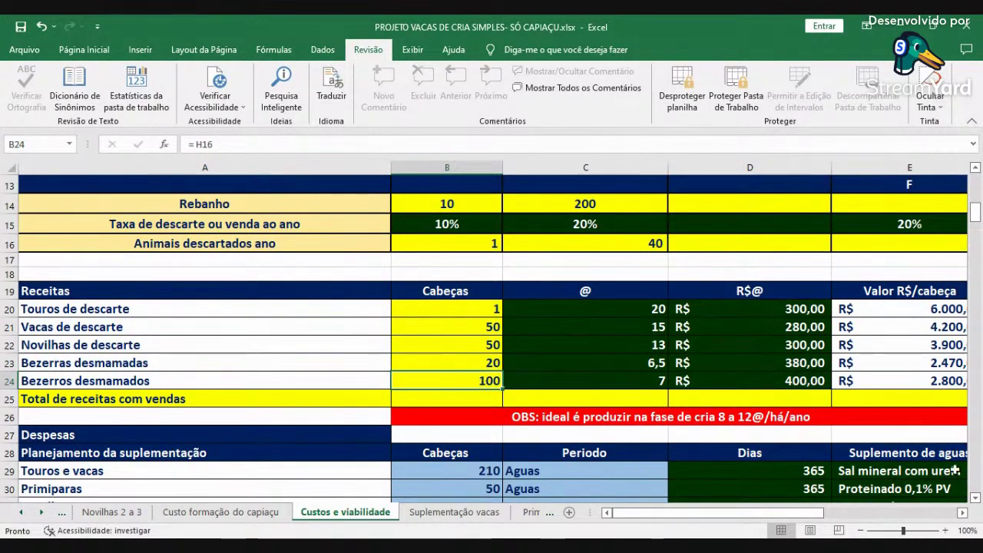
Review the Receitas values per head and the total annual gross revenue in F25
click(963, 512)
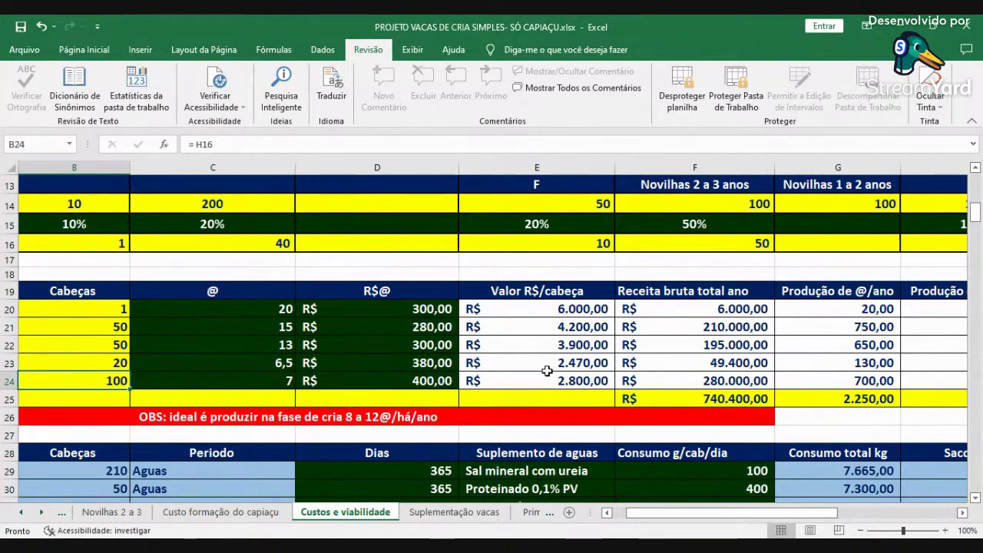
click(695, 401)
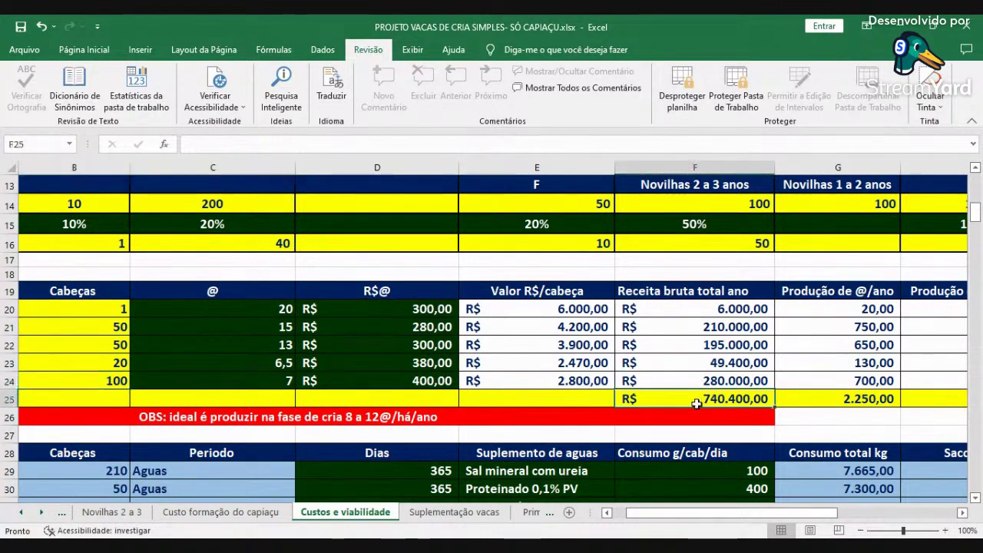
click(701, 417)
click(702, 399)
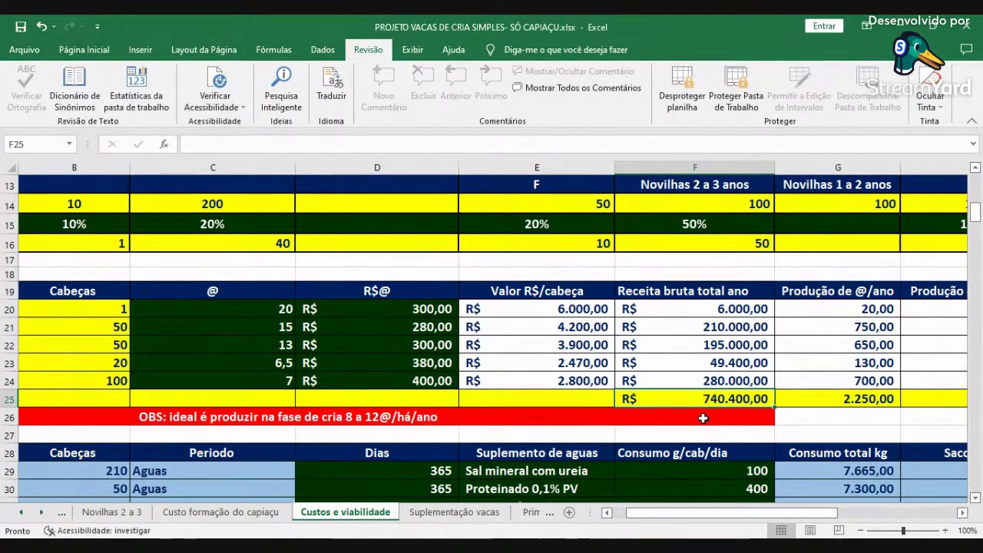
Examine the total annual arroba production in G25 and the production per hectare in H25
click(963, 512)
click(757, 399)
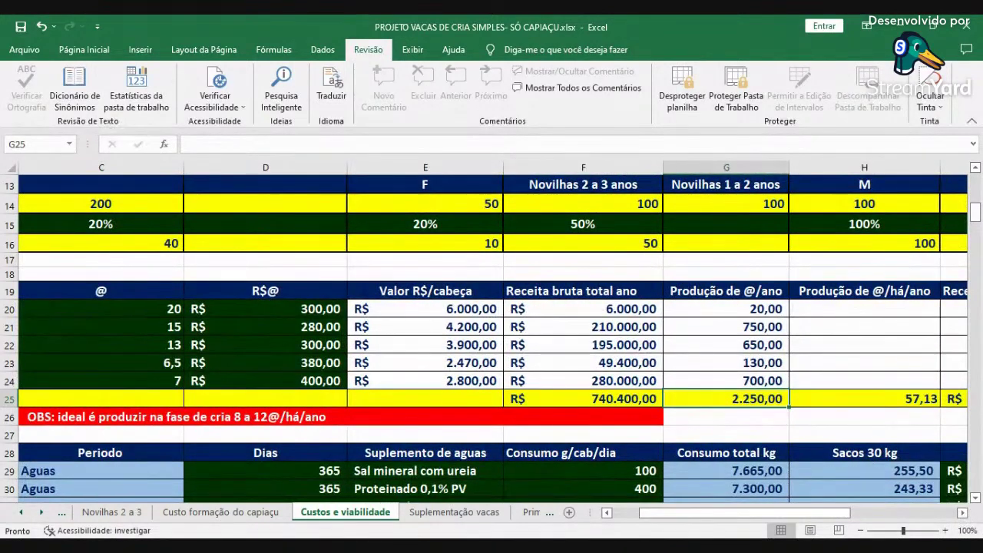
click(962, 513)
click(696, 403)
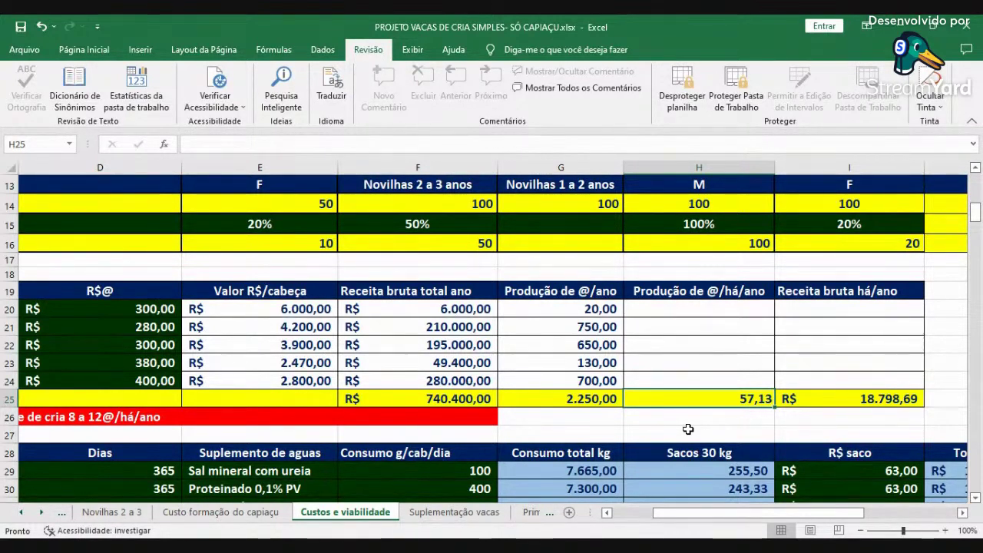
Recheck the total gross revenue in F25, then the capiaçu area under Dados da Propriedade
click(621, 515)
click(954, 513)
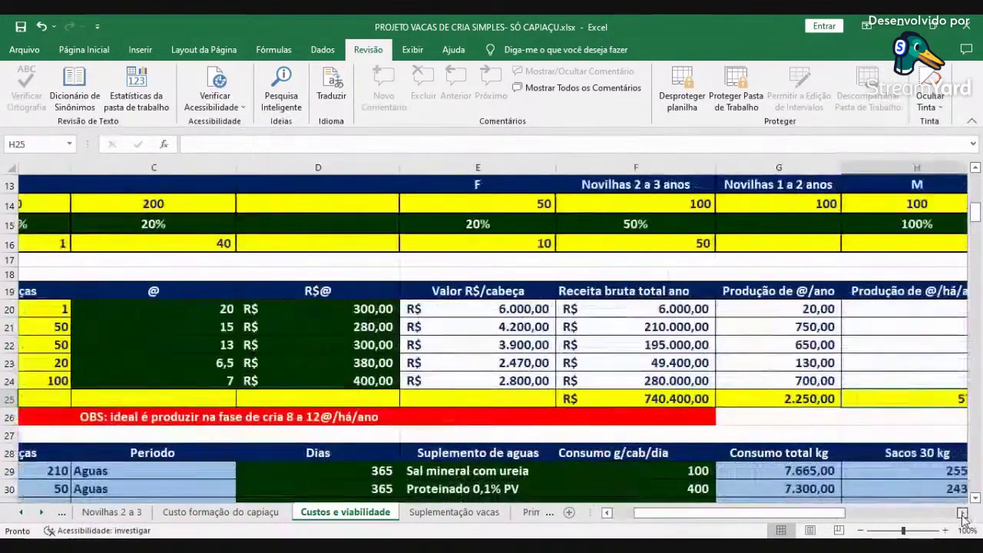
click(954, 516)
click(622, 516)
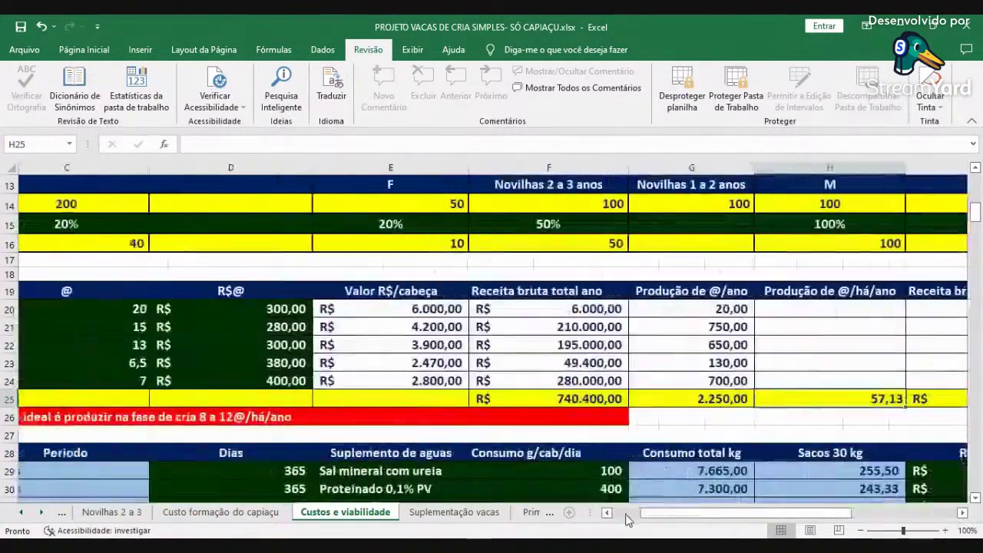
click(563, 405)
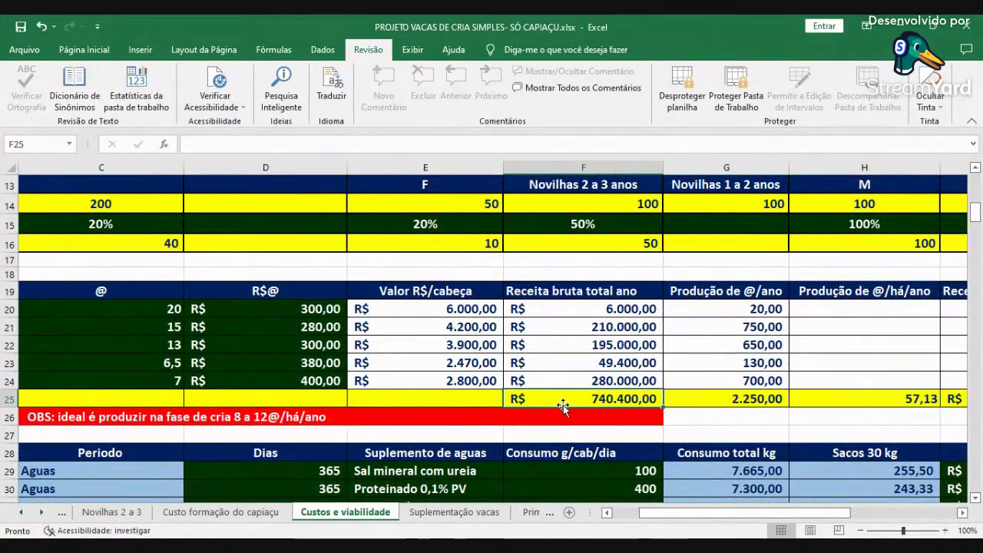
click(614, 514)
scroll(517, 402, up, 4)
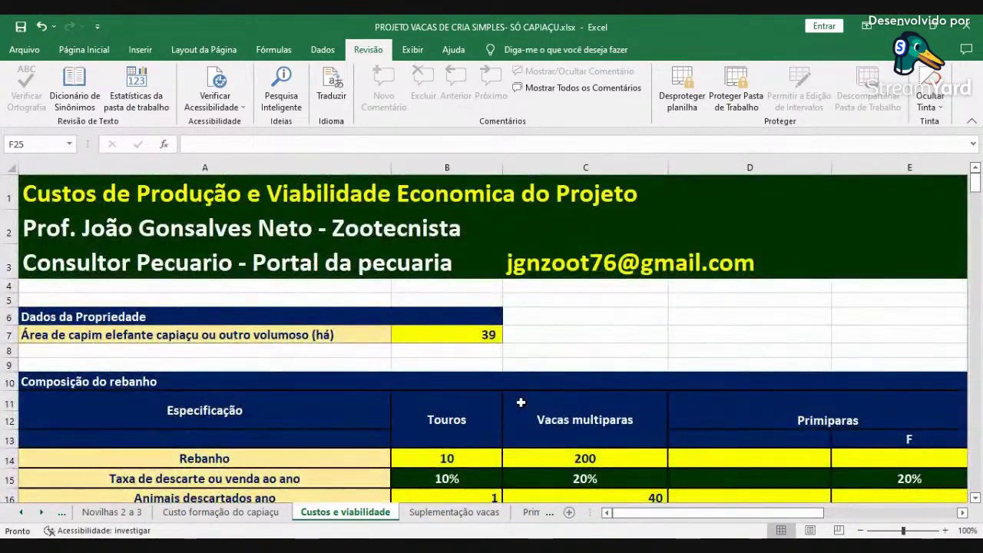
In the Planejamento da suplementação table, check the supplement in E29 and daily consumption in F29 for bulls and cows
scroll(517, 402, down, 2)
scroll(522, 403, down, 4)
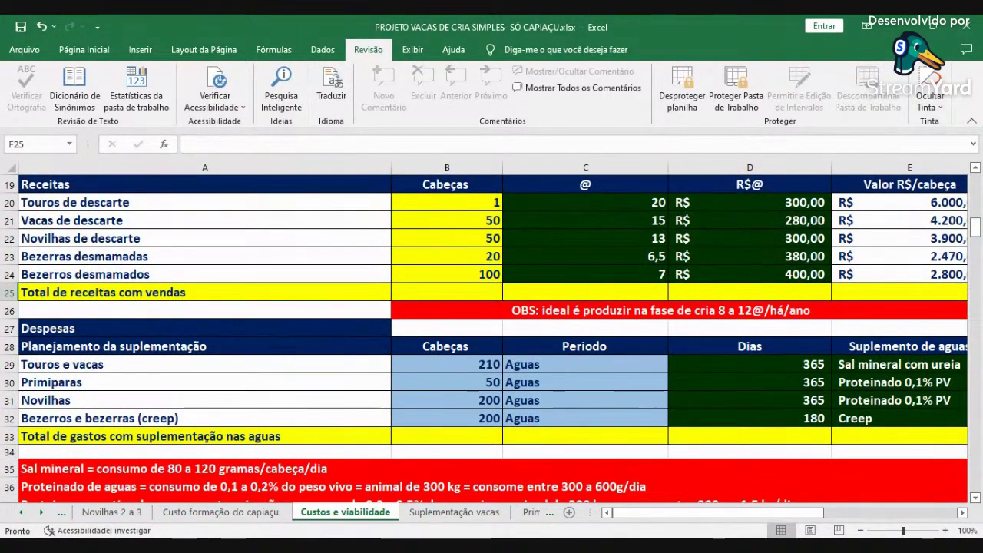
click(964, 517)
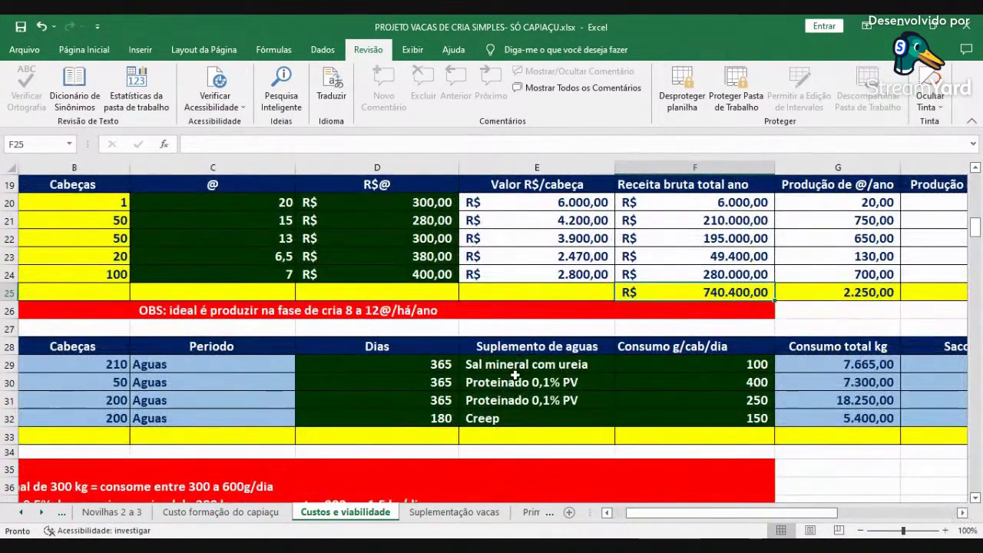
click(517, 364)
click(708, 365)
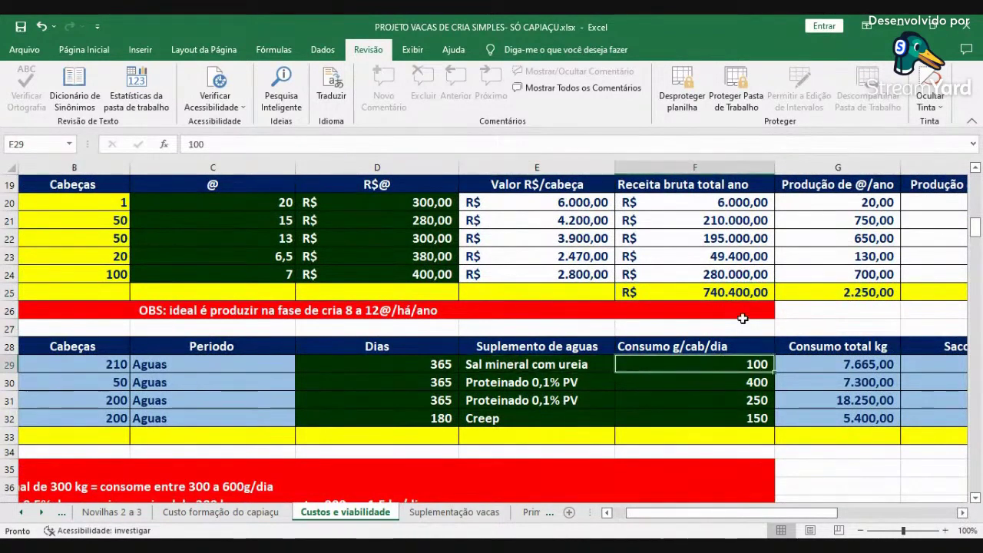
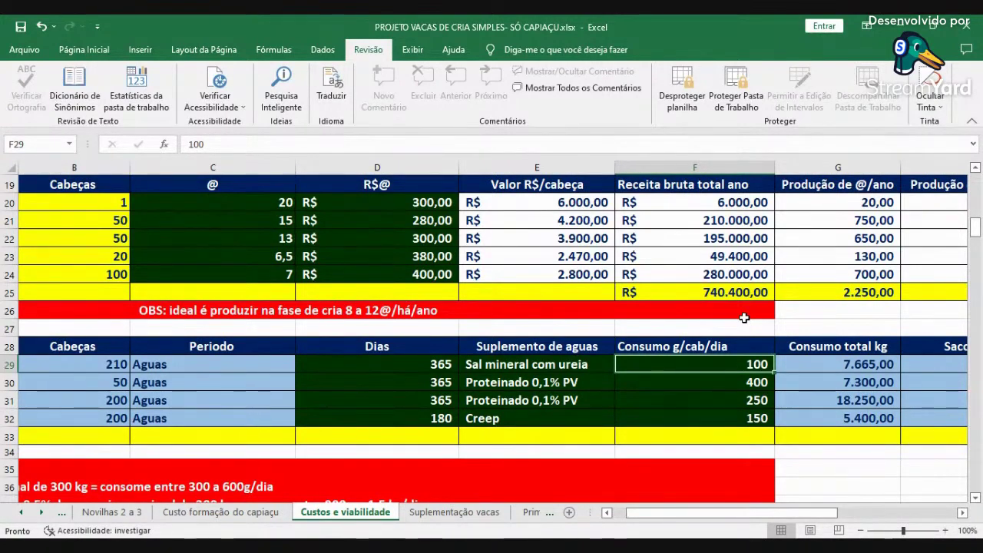
Review the total consumption, 30 kg bags, bag price and total supplement cost for bulls and cows across G29 to J29
key(Right)
key(Right)
key(Right)
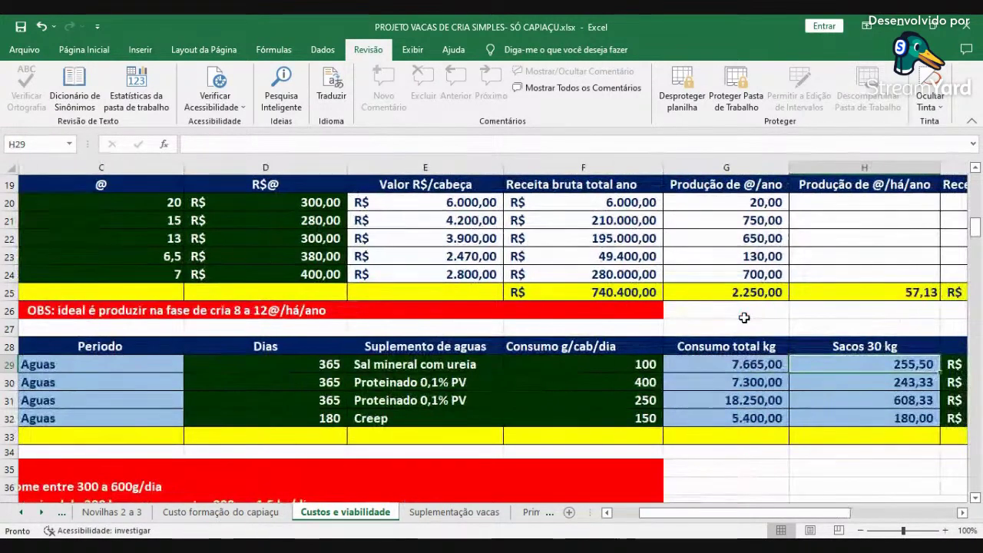
key(Left)
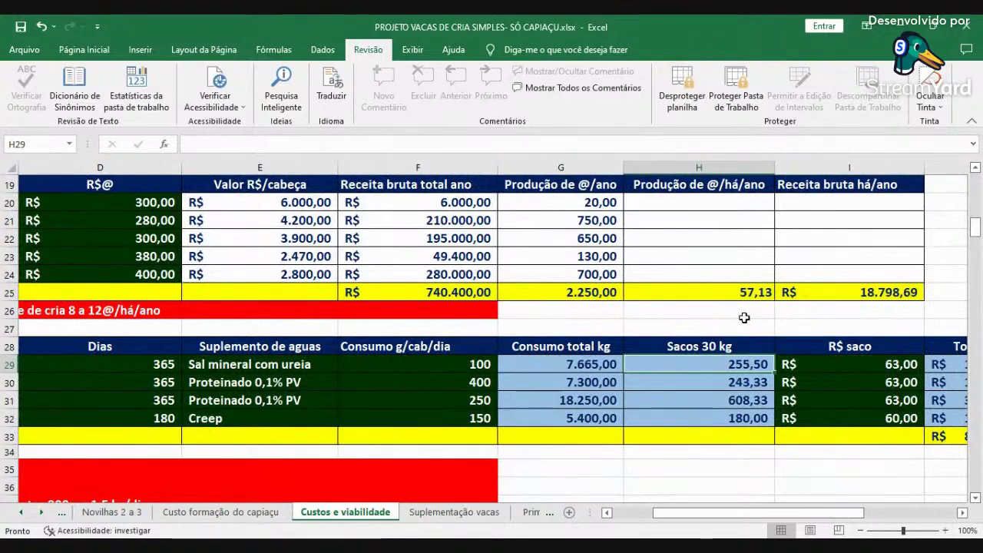
key(Right)
key(Right)
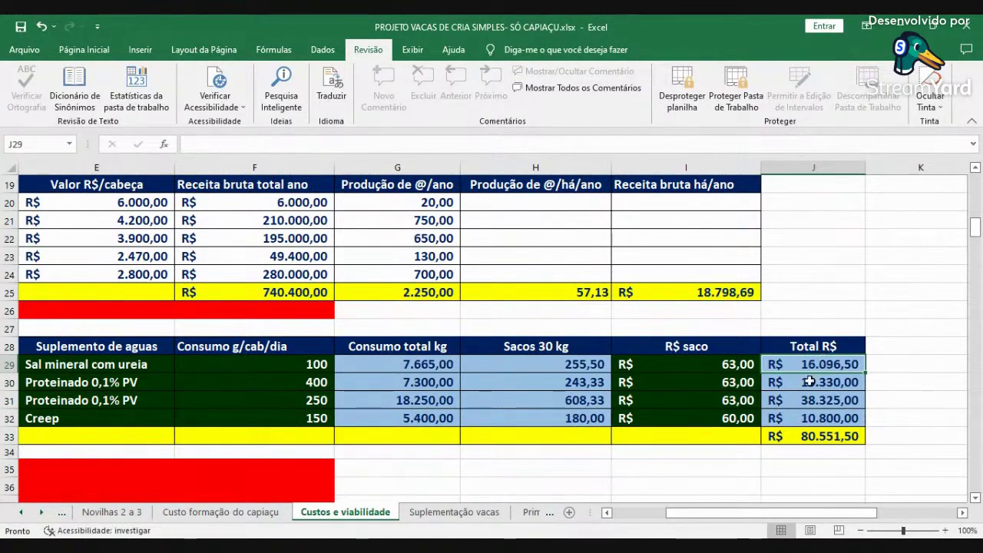
Inspect the Primiparas supplementation row, checking the days in D30 and the supplement in E30
click(622, 514)
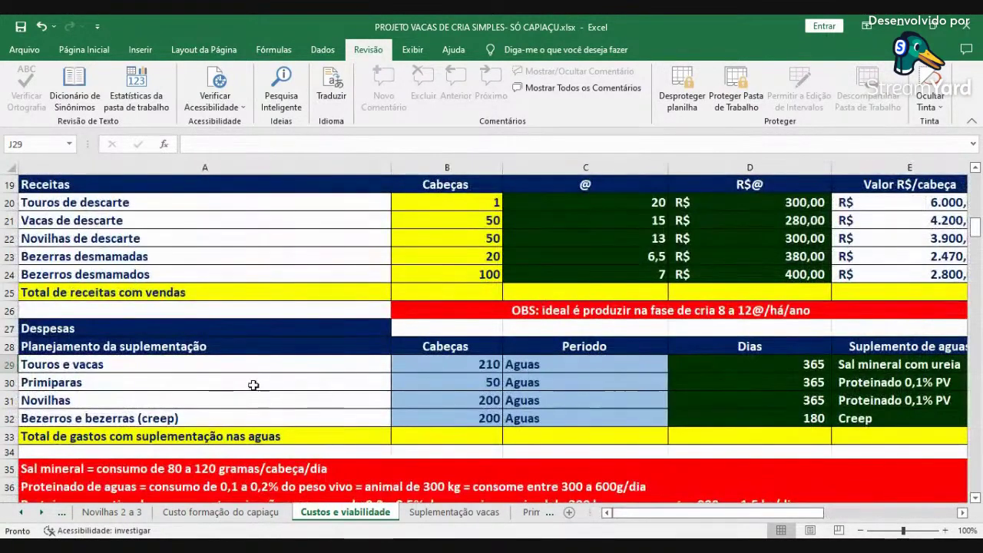
click(768, 383)
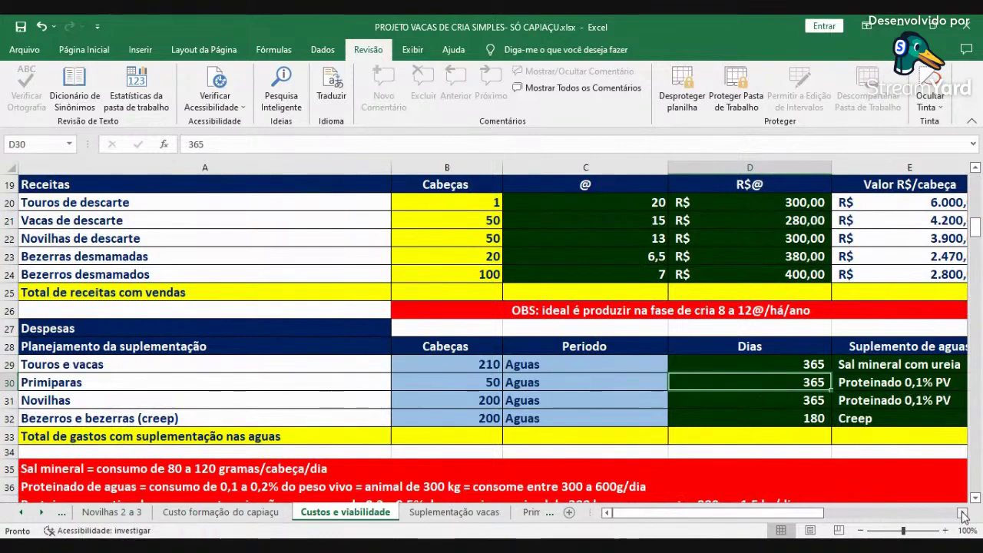
click(963, 512)
click(576, 383)
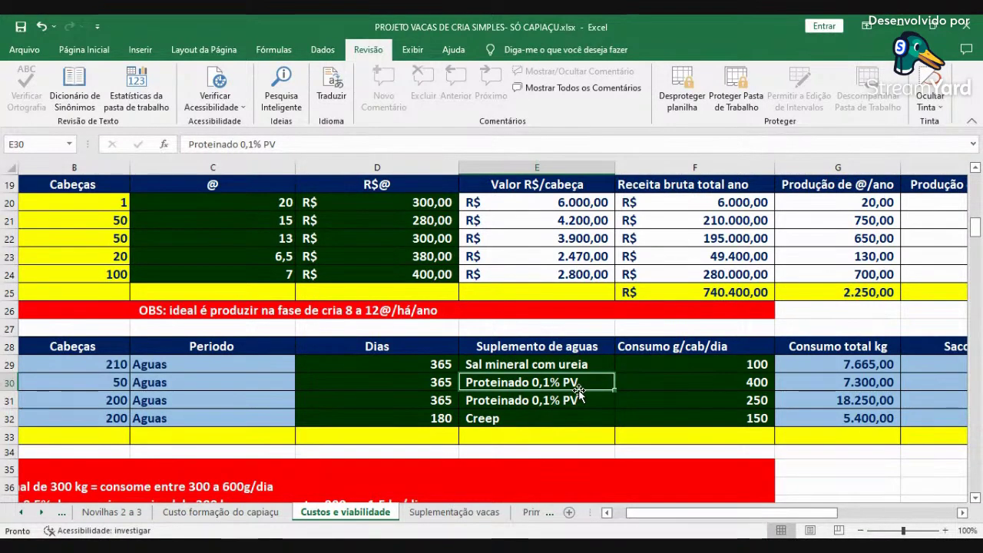
Inspect the Novilhas supplementation row, checking the supplement in E31 and the daily consumption per head in F31
key(Down)
key(Left)
key(Left)
key(Left)
key(Left)
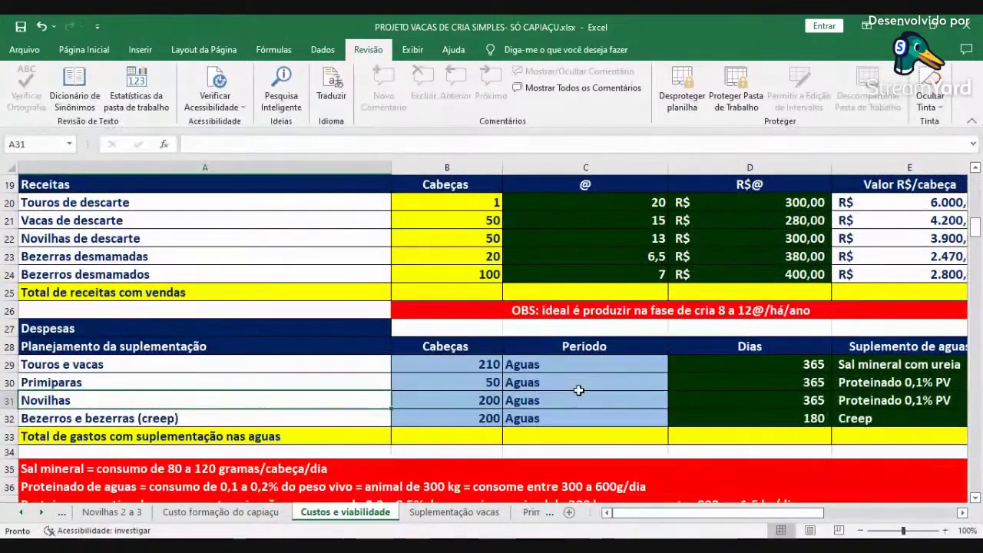
key(Right)
key(Right)
key(Right)
key(Right)
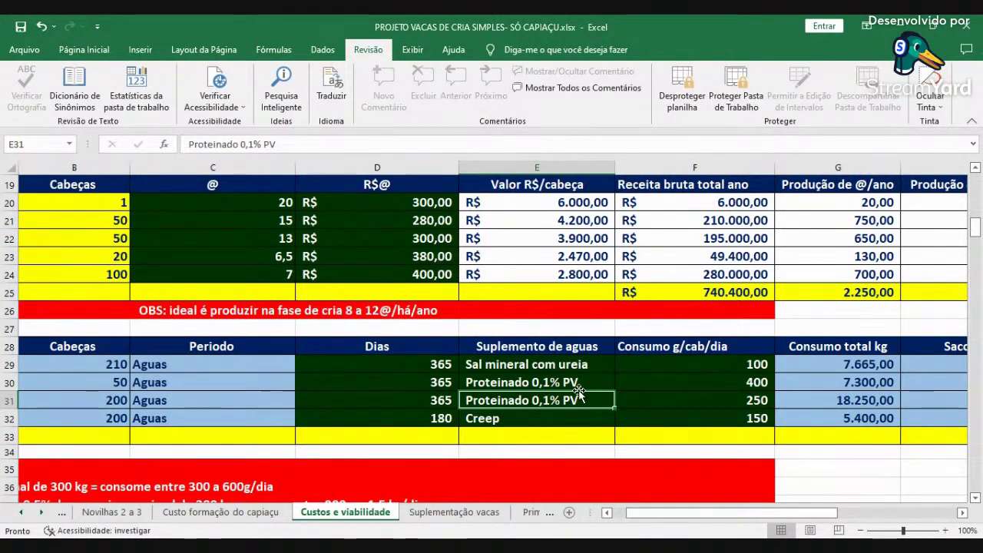
key(Right)
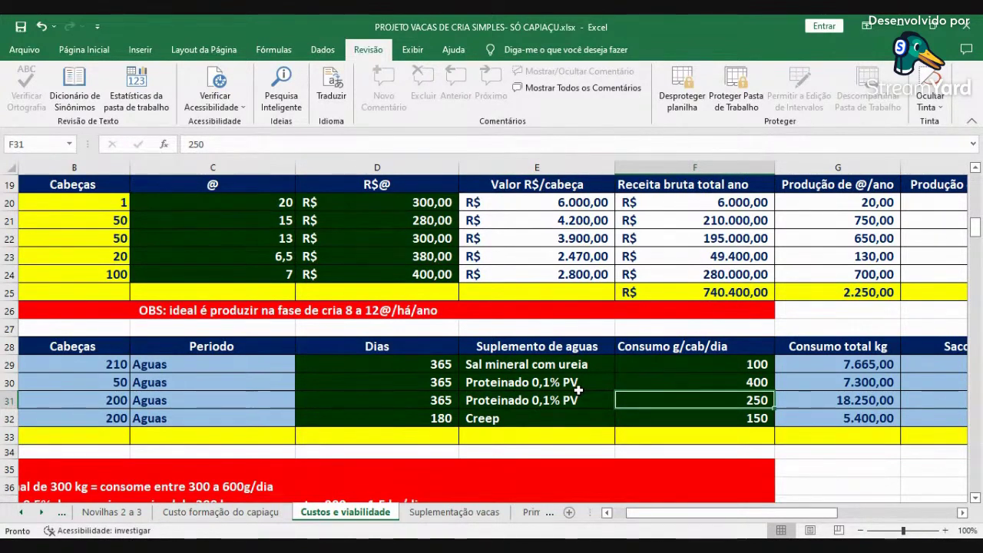
Review the Bezerros e bezerras (creep) row, checking the days in D32 and the daily consumption in F32
key(Left)
key(Left)
key(Left)
key(Left)
key(Left)
key(Down)
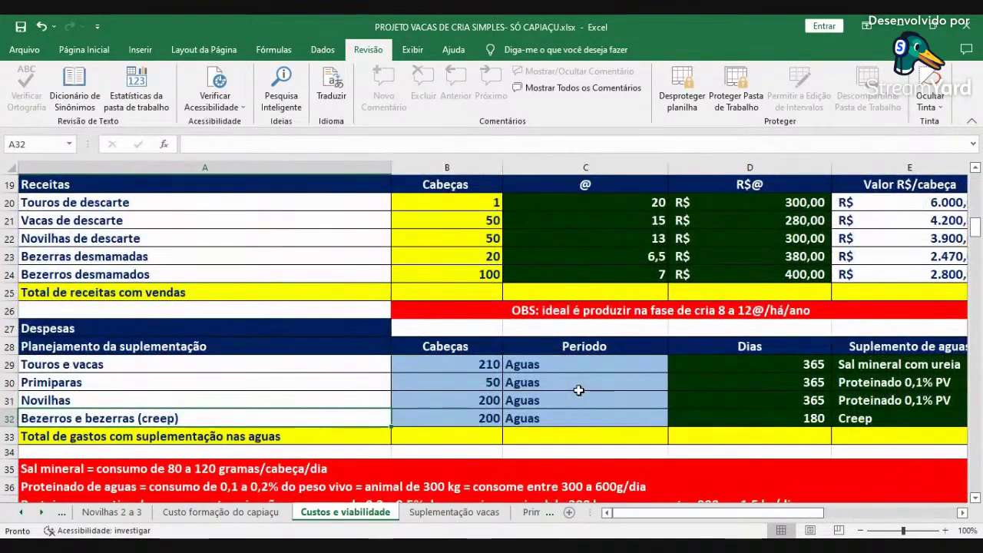
key(Right)
key(Right)
key(Right)
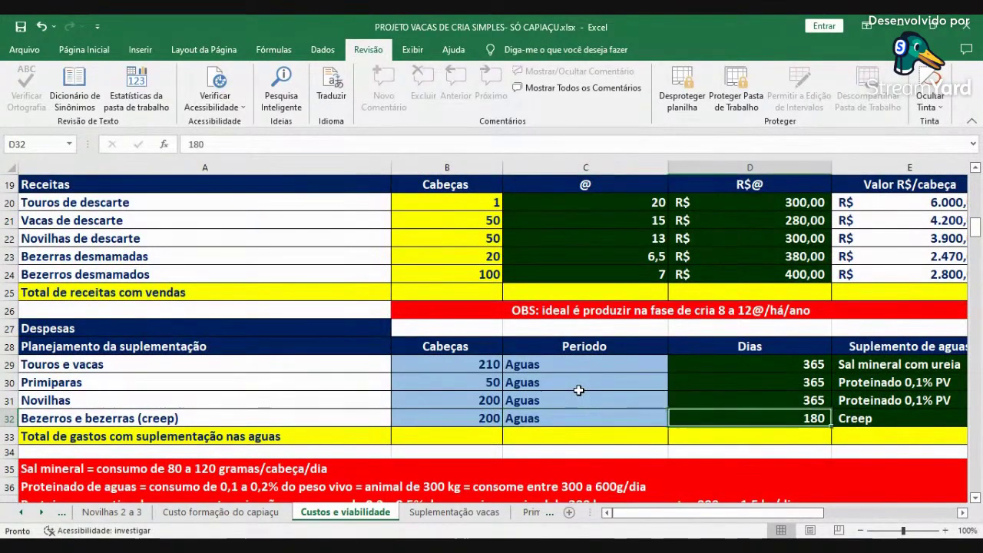
scroll(579, 390, right, 3)
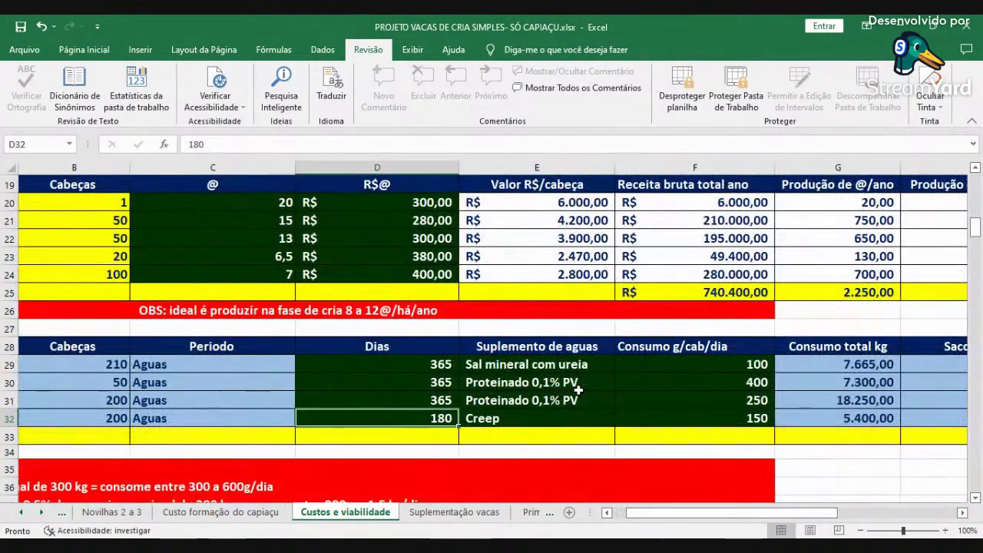
key(Right)
key(Right)
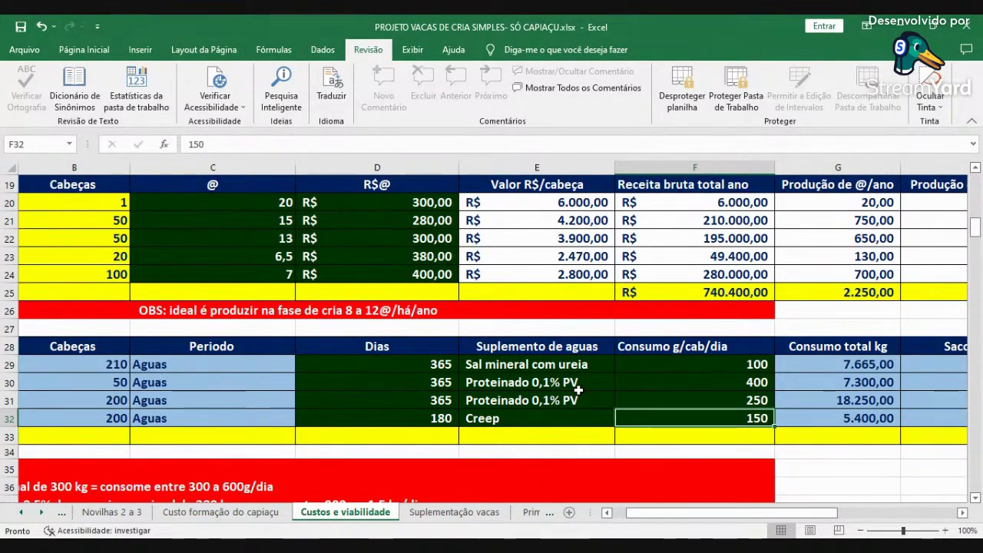
Follow the creep row's consumption, bags and bag price across to its cost in J32, and check the supplementation total in J33
key(Right)
key(Right)
key(Right)
key(Right)
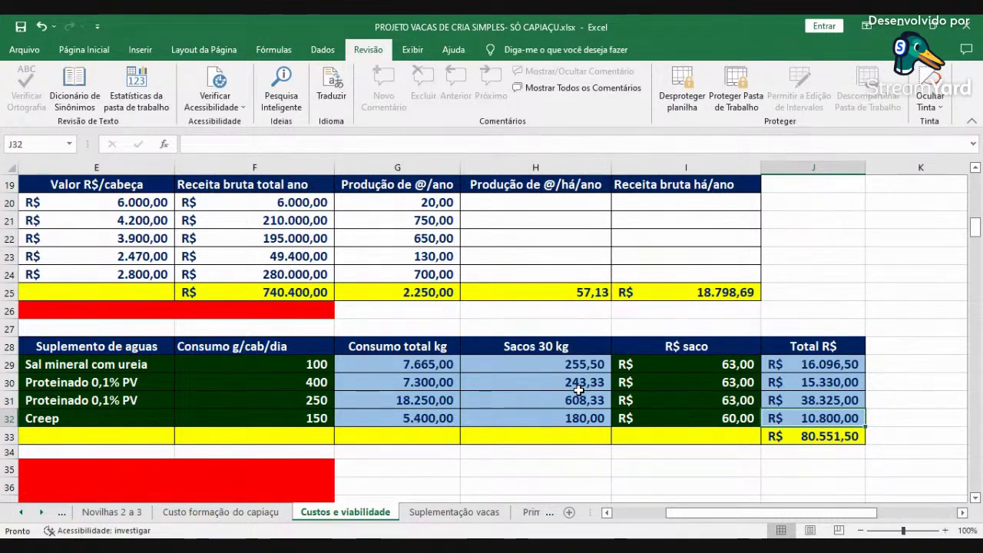
click(822, 437)
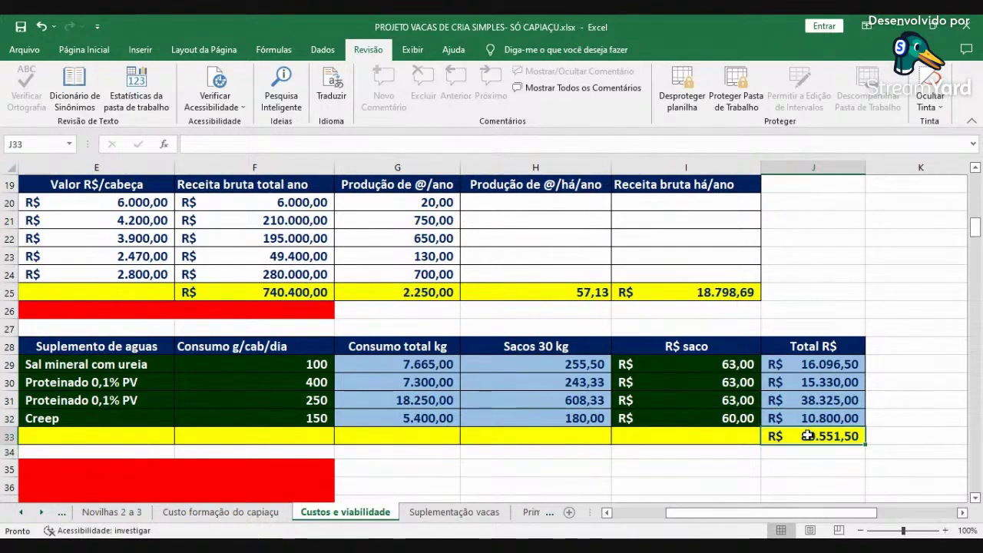
In the Custo com capiaçu table, check the yearly doses per hectare for Ureia, Cloreto de Potassio, Super fosfato simples and Outro adubo
click(636, 512)
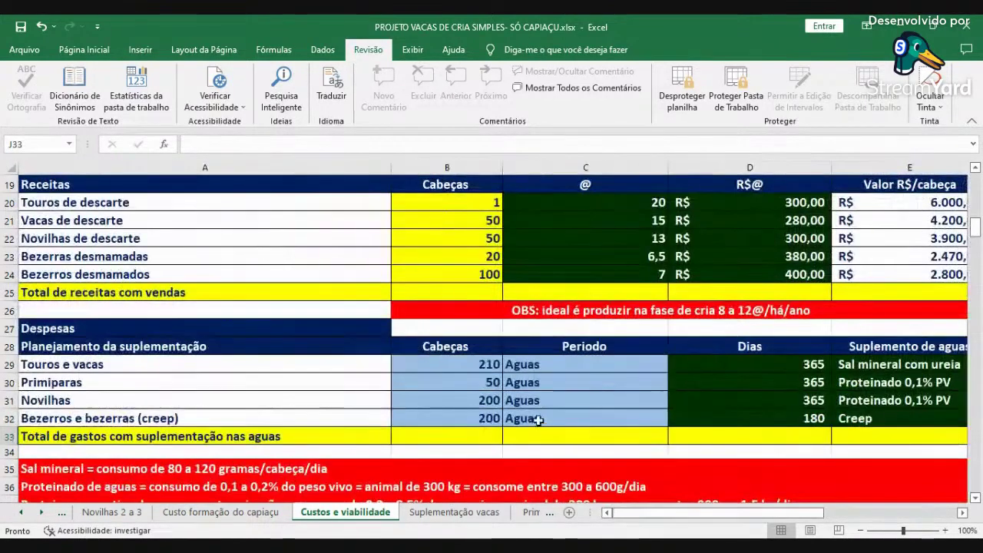
scroll(538, 419, down, 1)
scroll(538, 419, down, 1)
scroll(538, 419, down, 2)
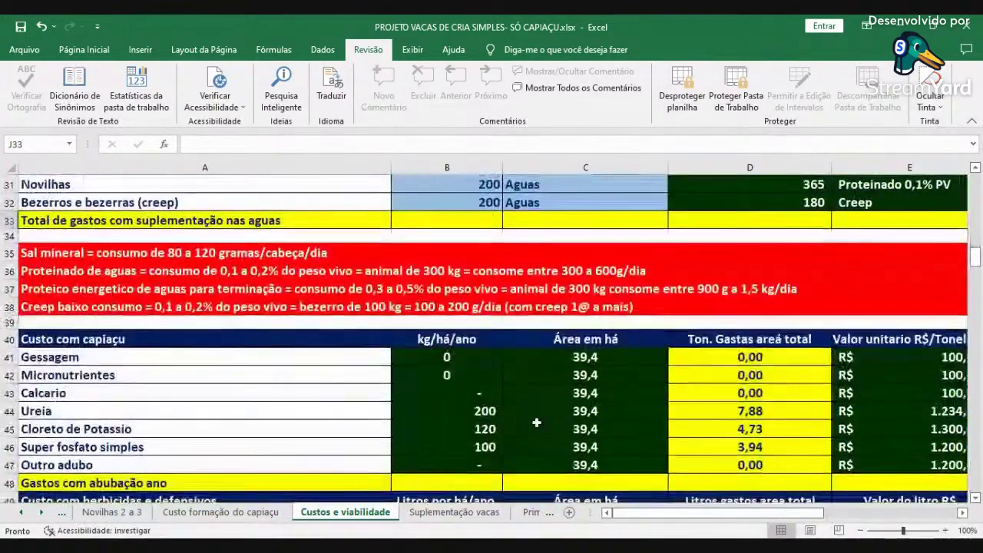
scroll(535, 421, down, 1)
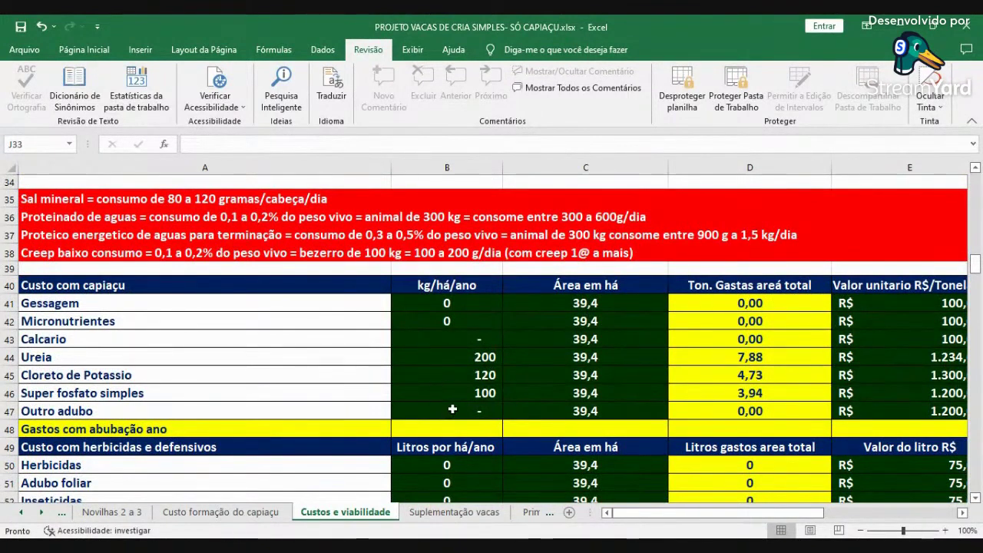
click(444, 359)
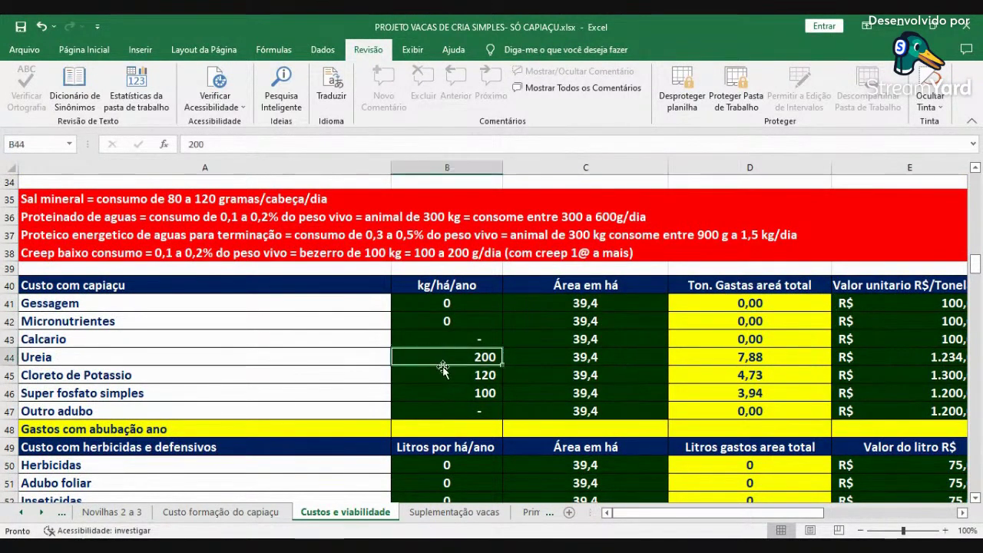
click(444, 375)
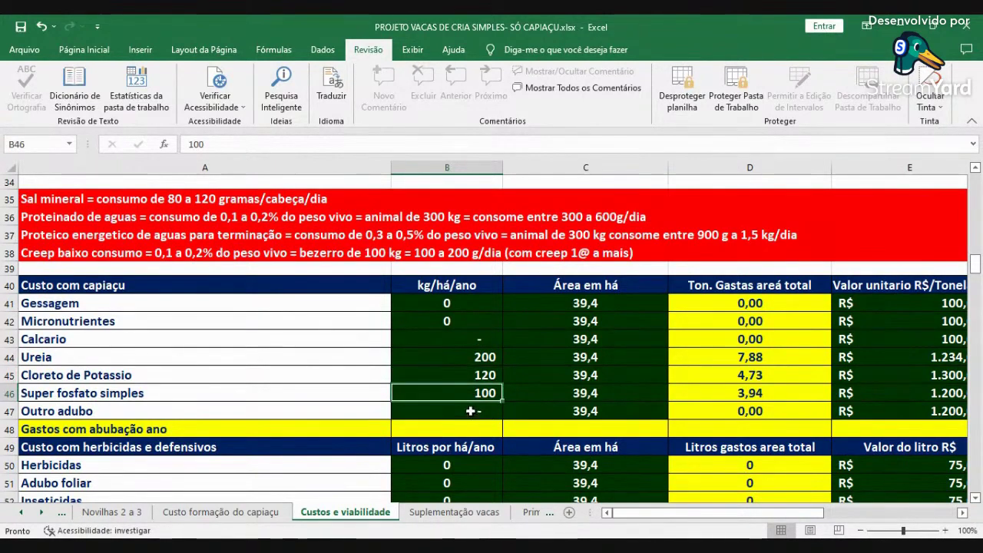
click(469, 411)
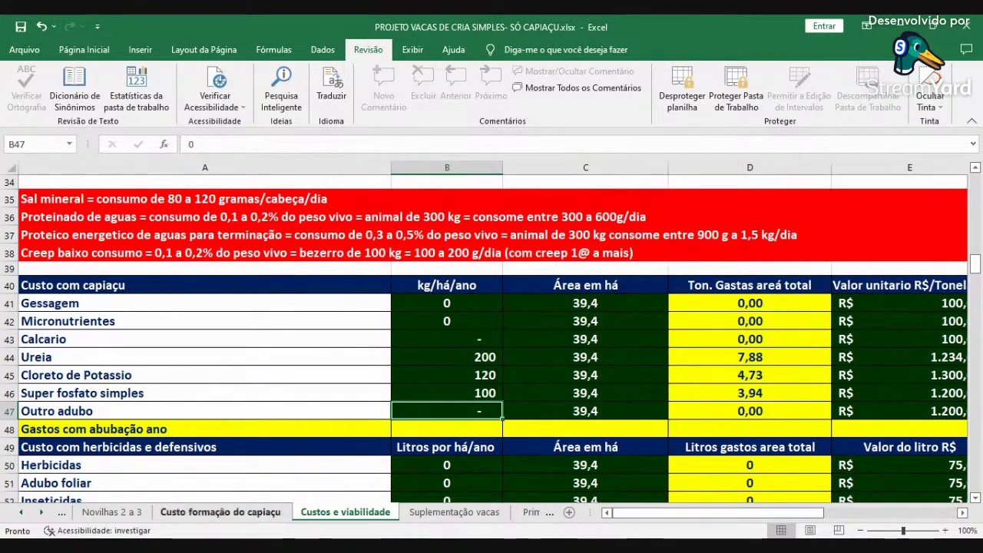
Recheck the fertilizer doses in B44 to B46 and view the unit prices and total values for the capiaçu area
click(478, 358)
click(481, 375)
click(484, 393)
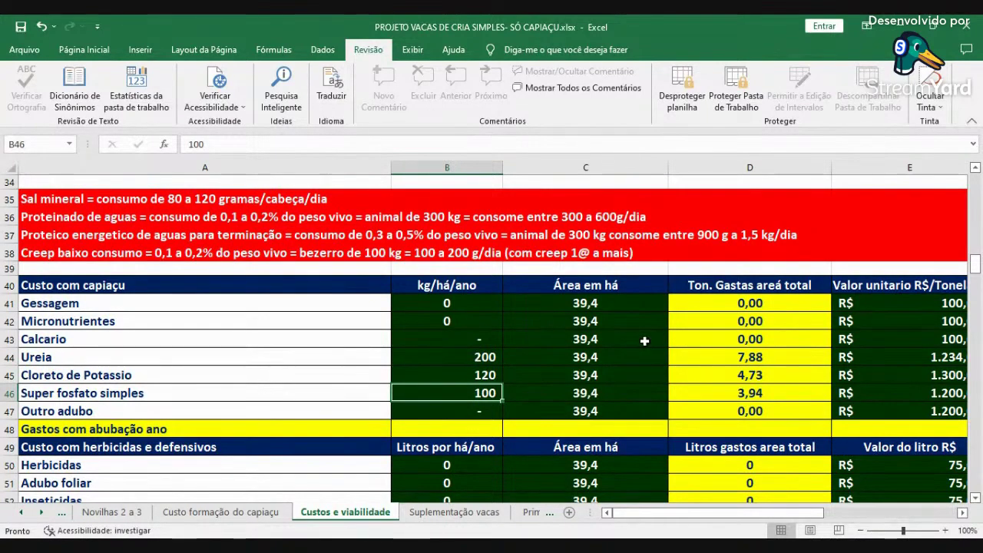
scroll(467, 369, right, 2)
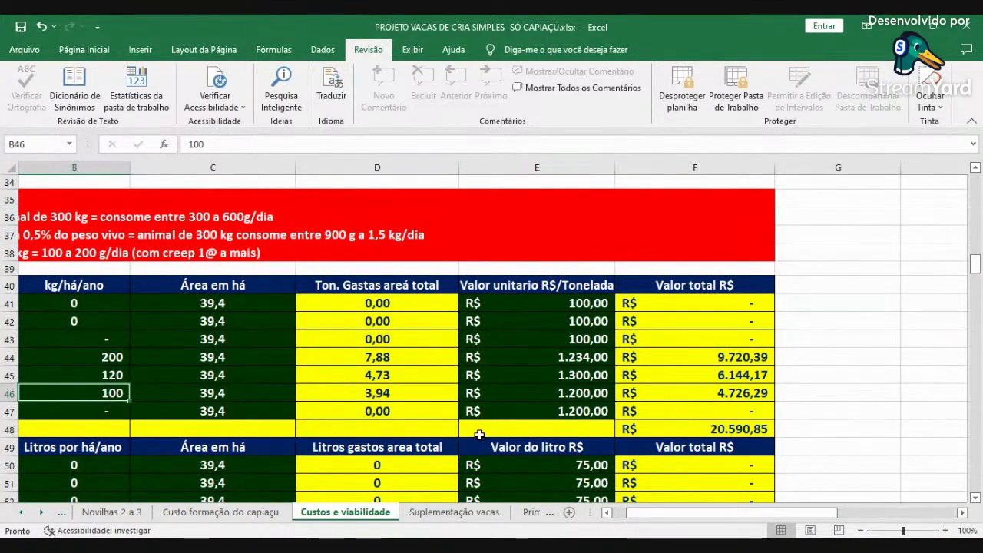
Check the litres per hectare for Herbicidas, Adubo foliar and Inseticidas in B50 to B52
click(617, 515)
scroll(616, 515, left, 1)
scroll(406, 376, down, 2)
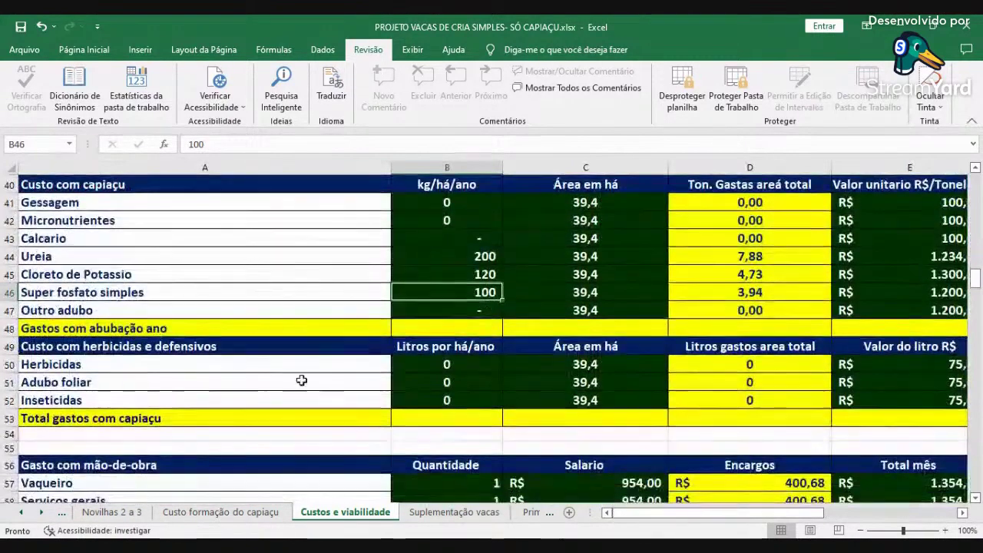
key(Down)
click(449, 364)
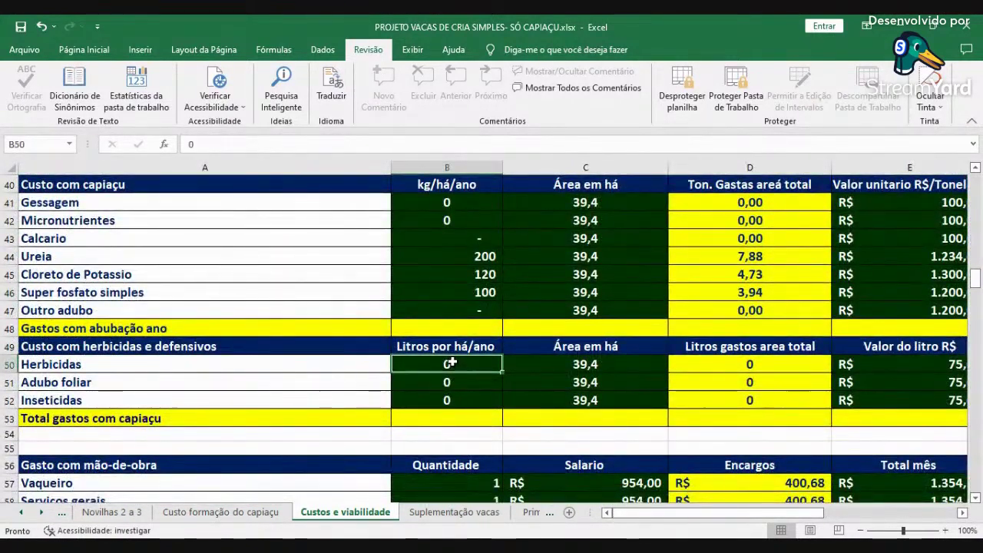
click(451, 383)
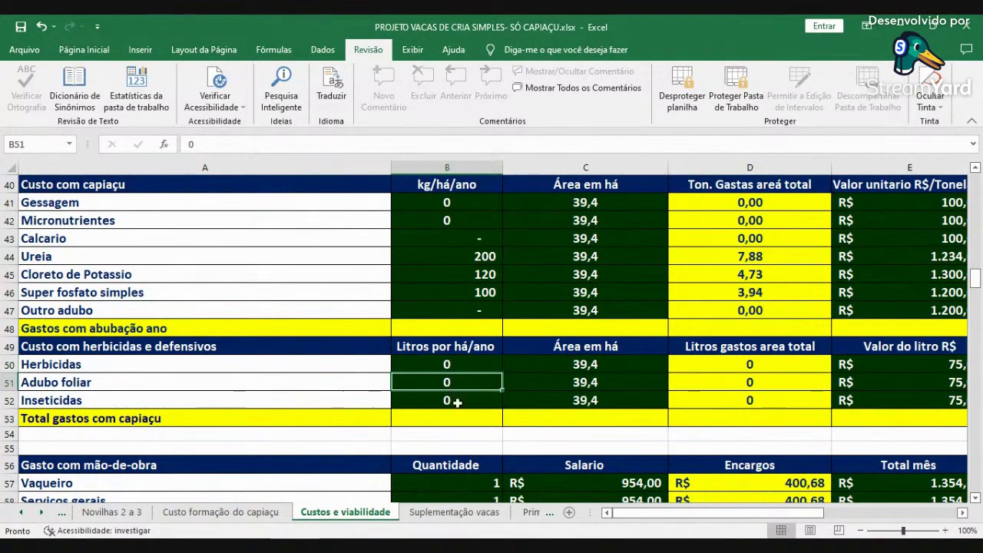
click(458, 401)
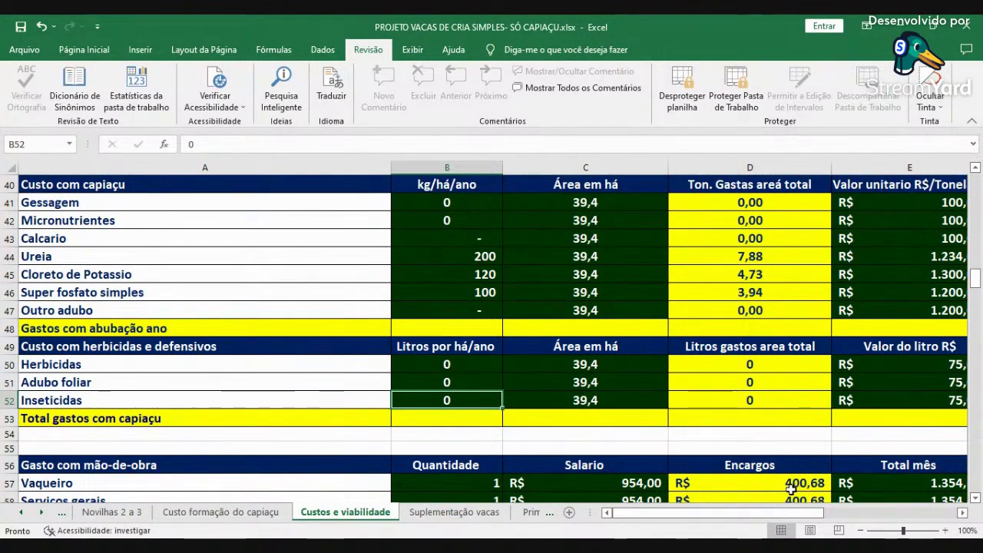
Review the Gasto com mão-de-obra table, including worker quantities, salaries, charges and the monthly and yearly totals
scroll(772, 458, down, 2)
scroll(761, 447, down, 1)
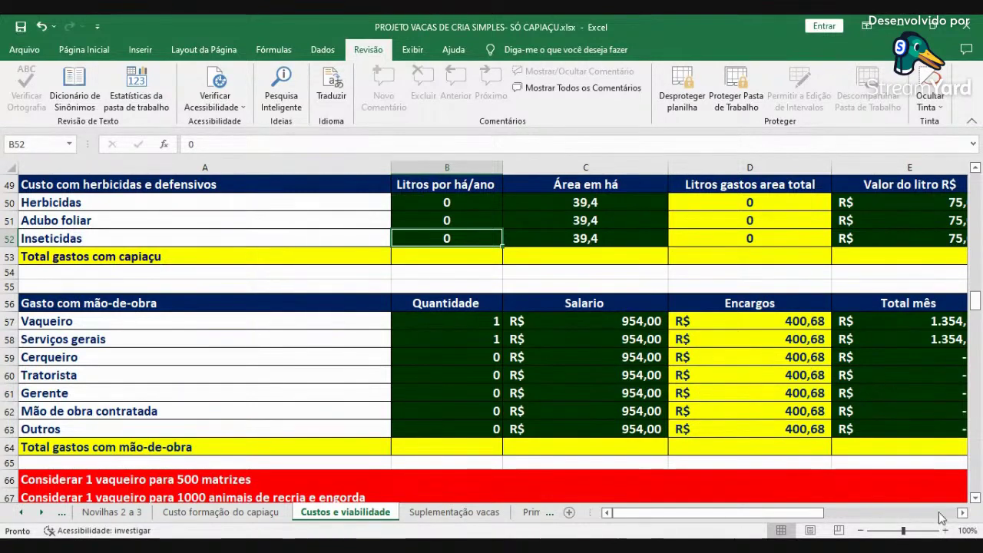
click(964, 515)
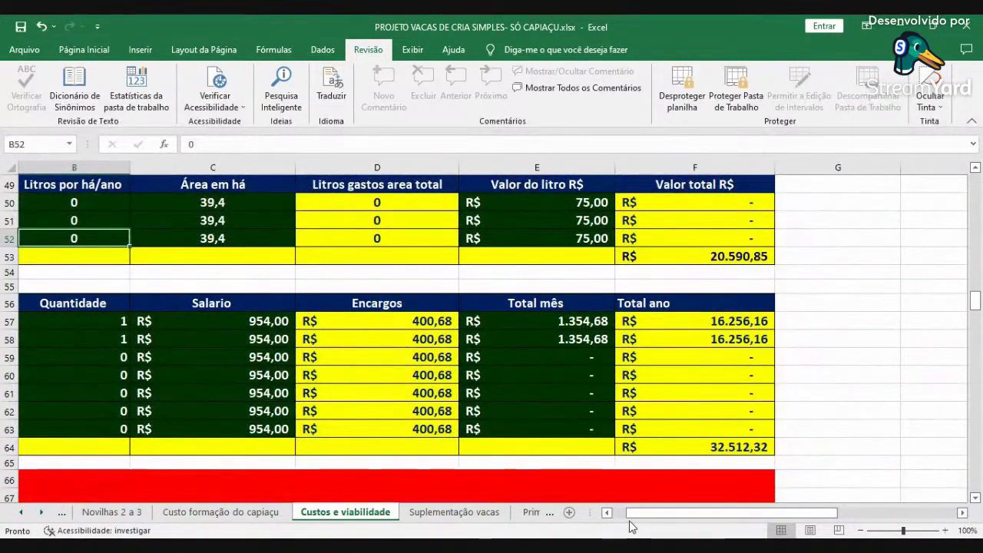
Review the Despesas com manejo sanitario table, from animals and doses per year through to bottle price and dose cost
click(607, 512)
scroll(488, 391, down, 6)
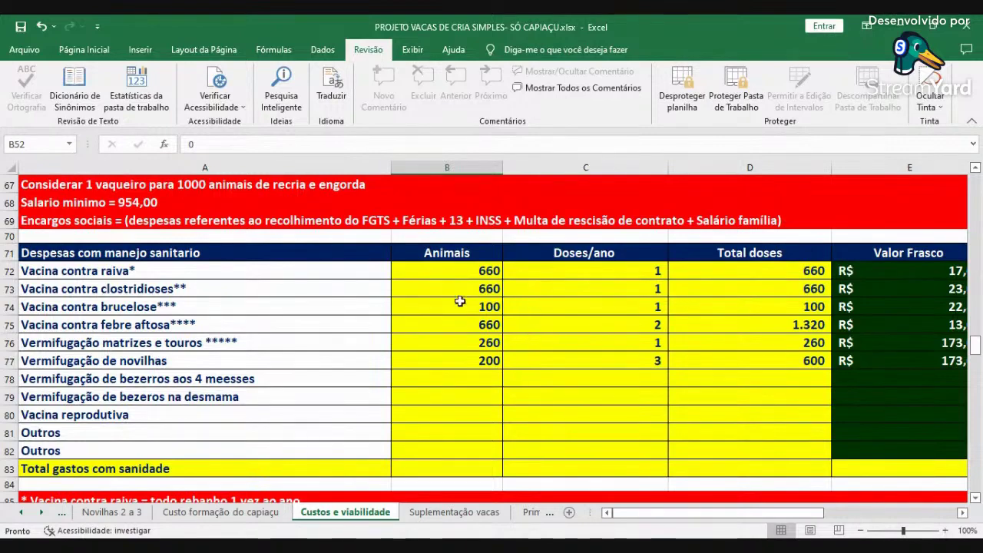
scroll(760, 360, down, 1)
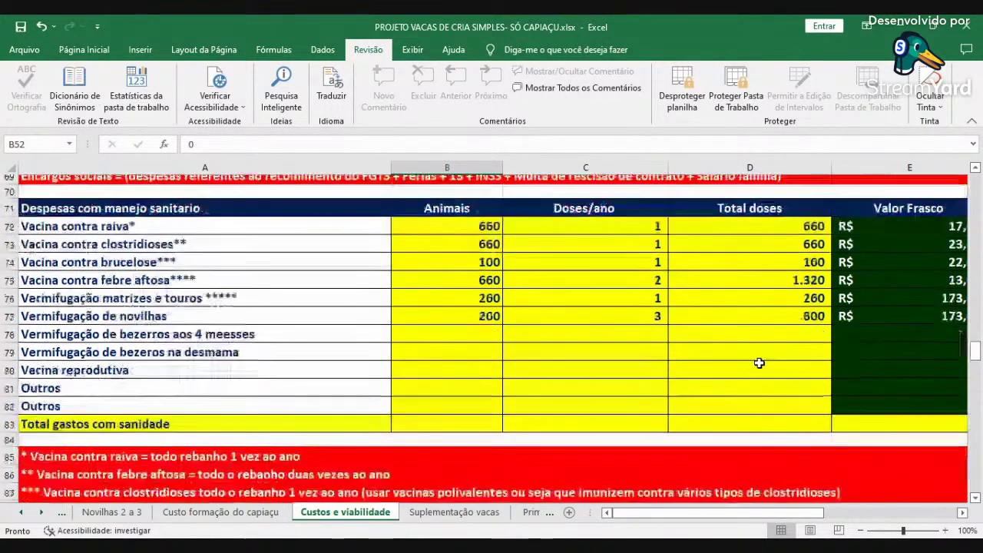
click(962, 512)
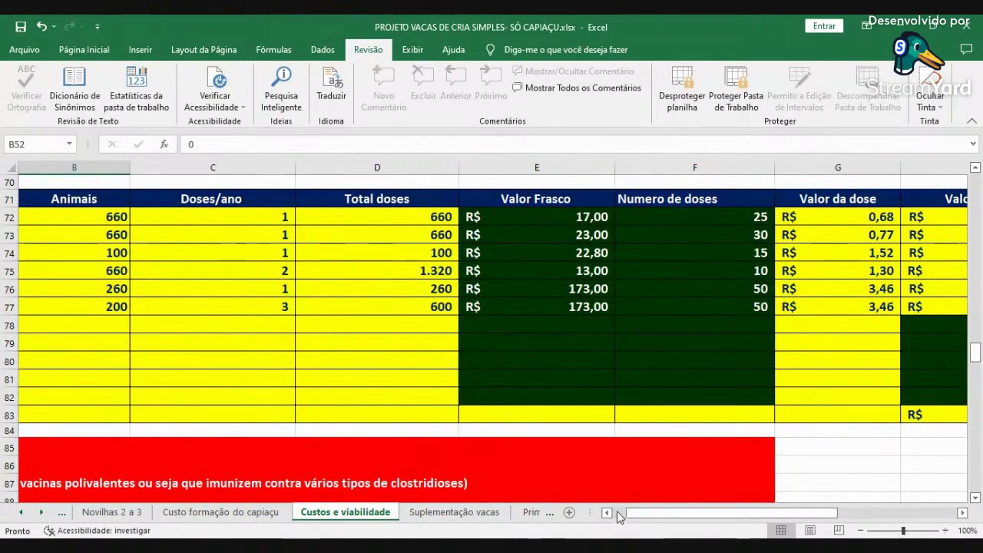
Examine the Gastos com reprodução and Outros gastos tables below the vaccination notes
scroll(507, 395, left, 2)
scroll(514, 404, down, 5)
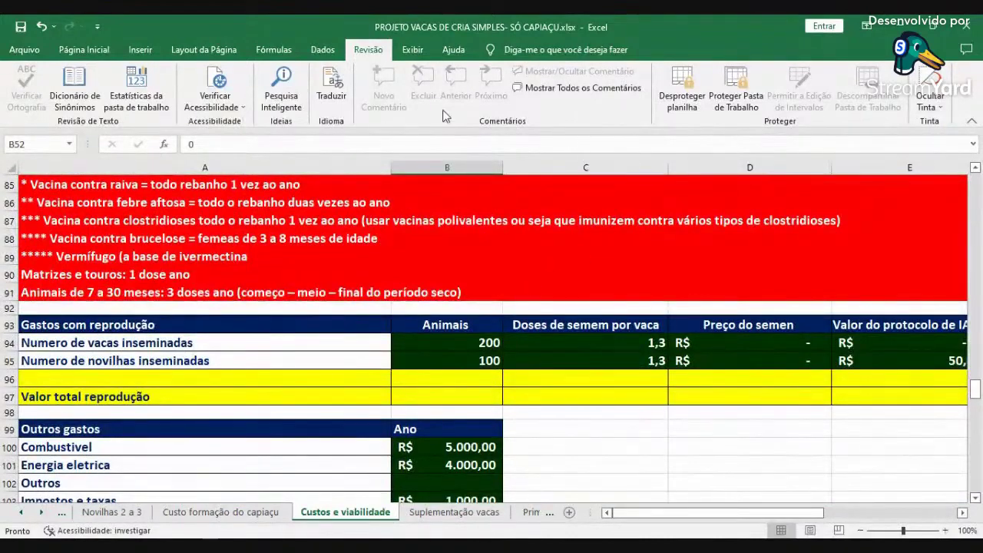
scroll(474, 360, down, 1)
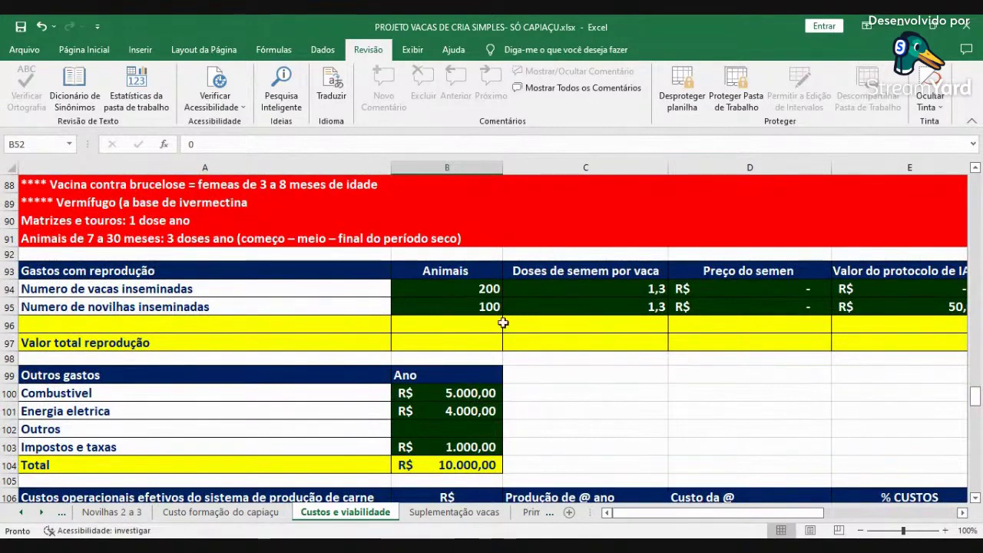
scroll(500, 376, down, 1)
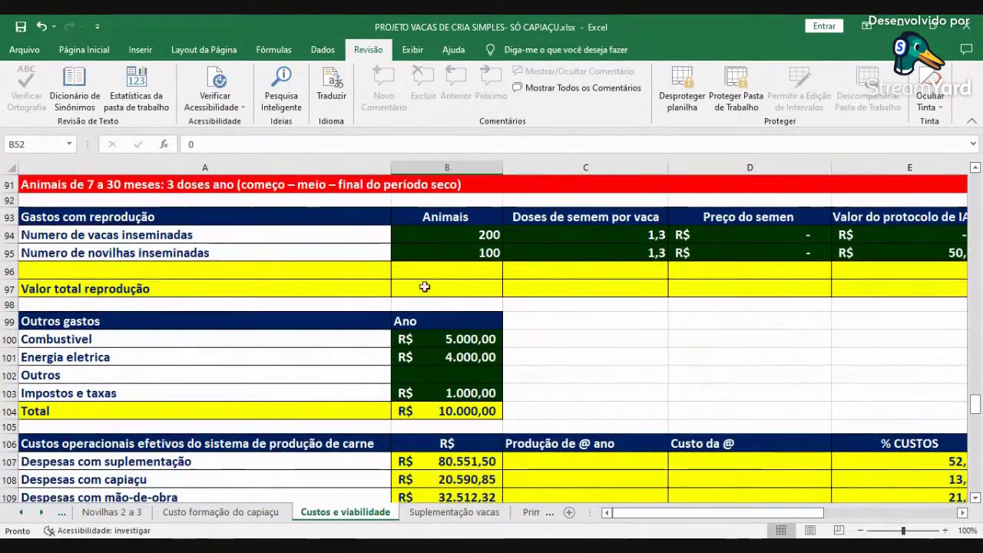
Go through the expense categories in the Custos operacionais efetivos table, from supplementation in A107 to Despesas com sanidade in A112
scroll(347, 363, down, 4)
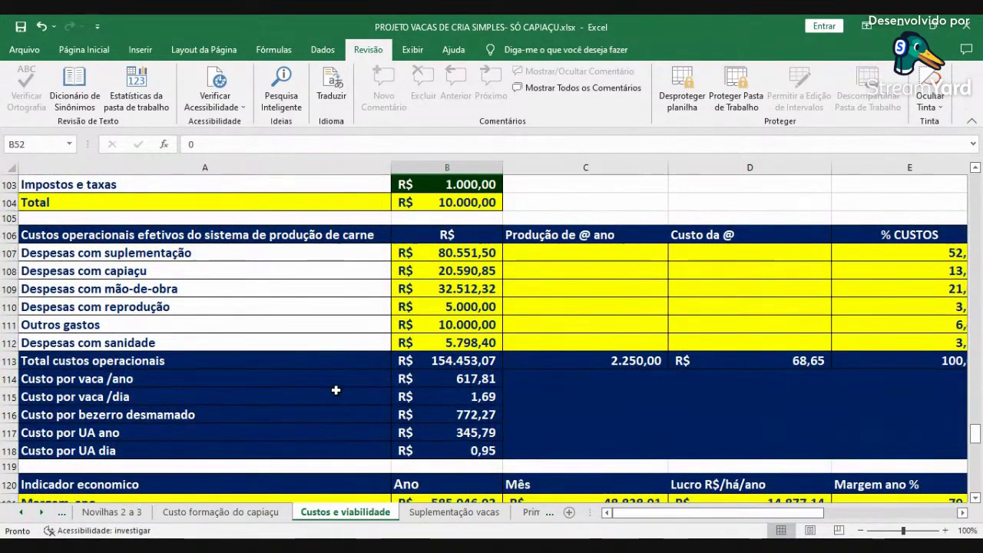
click(222, 253)
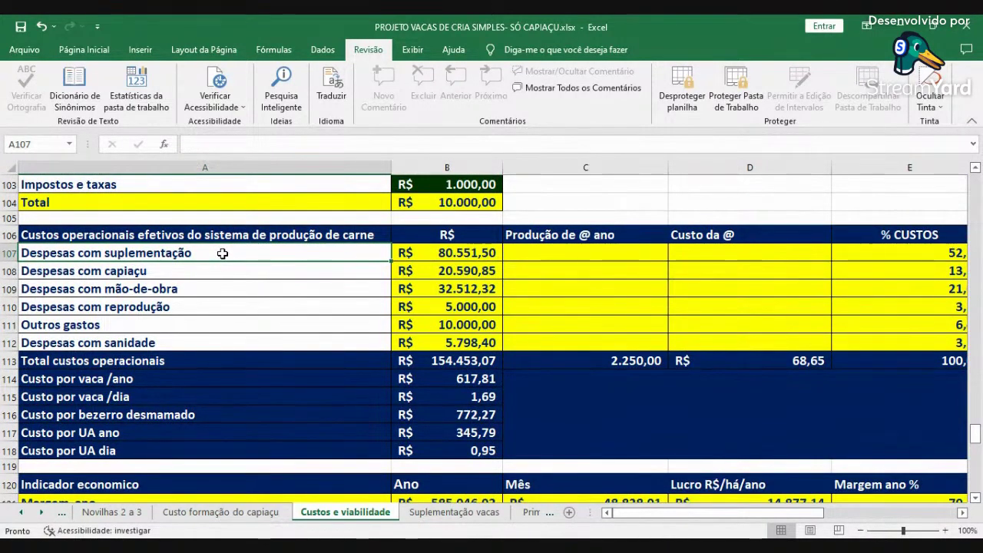
key(Down)
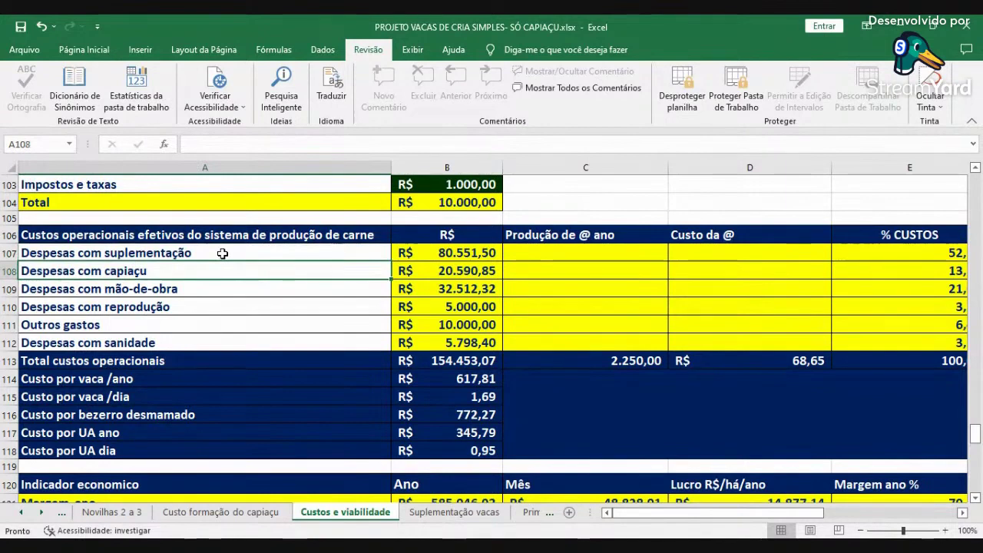
key(Down)
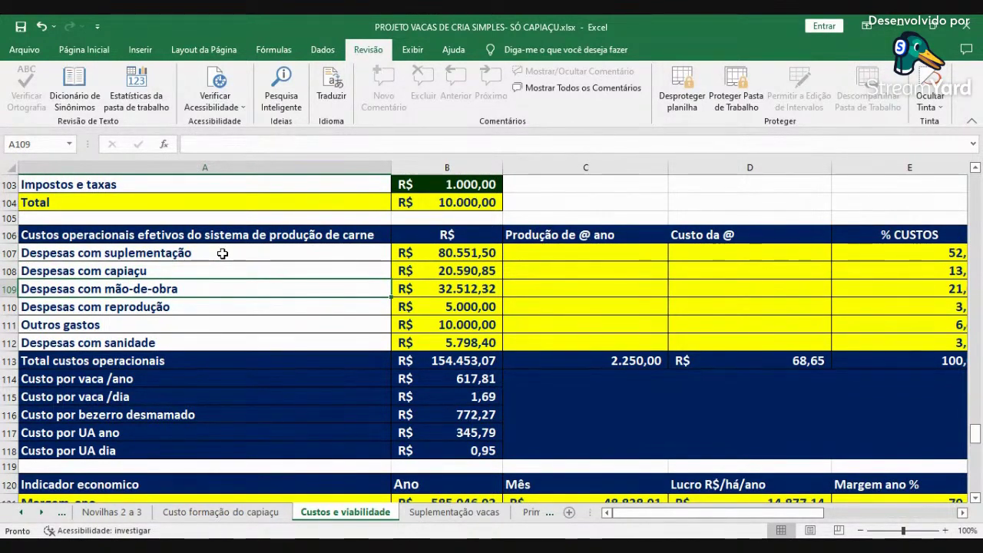
key(Down)
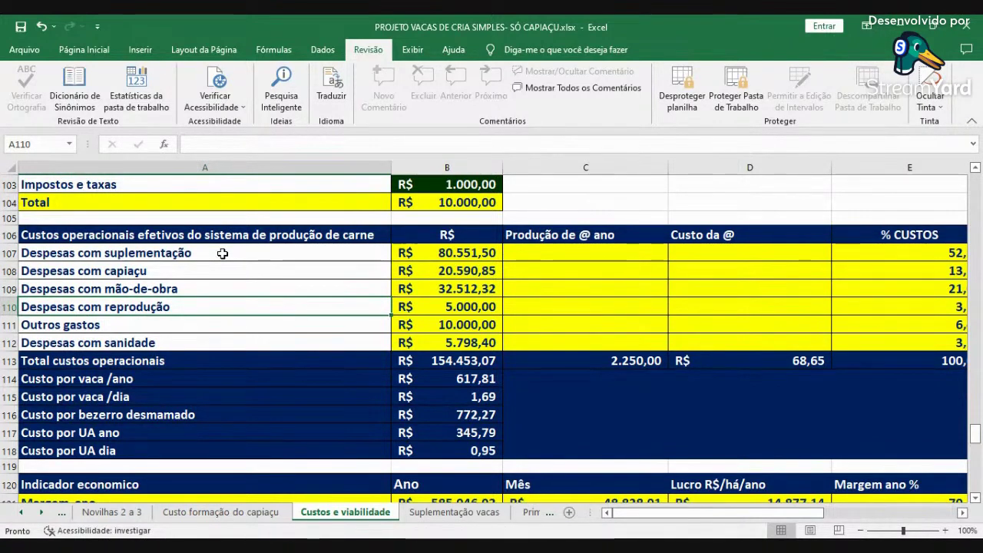
key(Down)
key(Down)
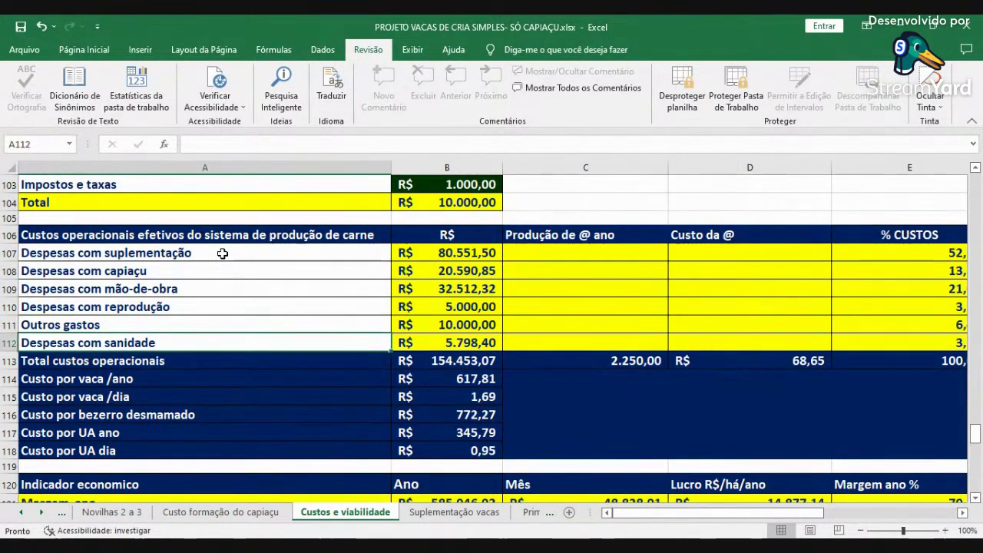
Go through Total custos operacionais and the unit costs per cow, weaned calf and UA in A113 to A118
key(Down)
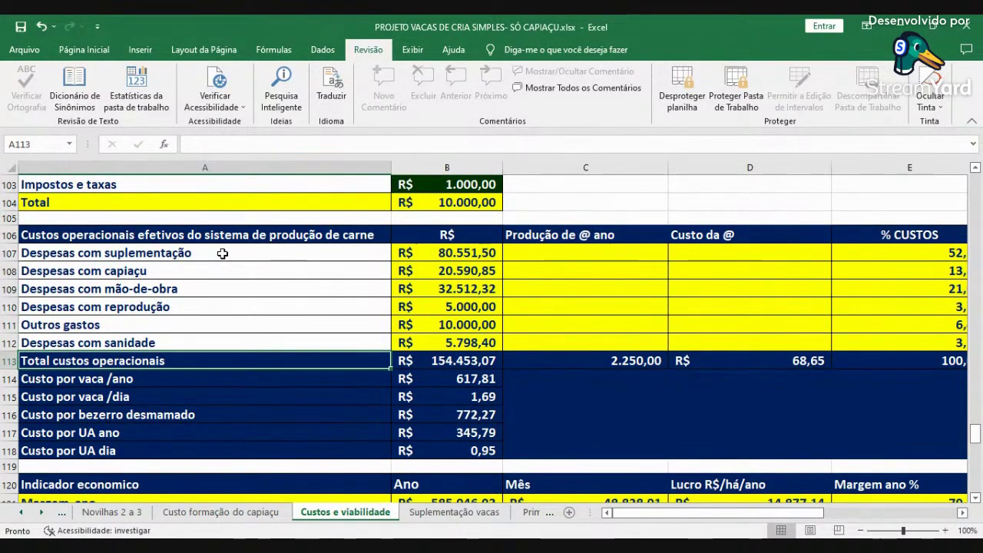
key(Down)
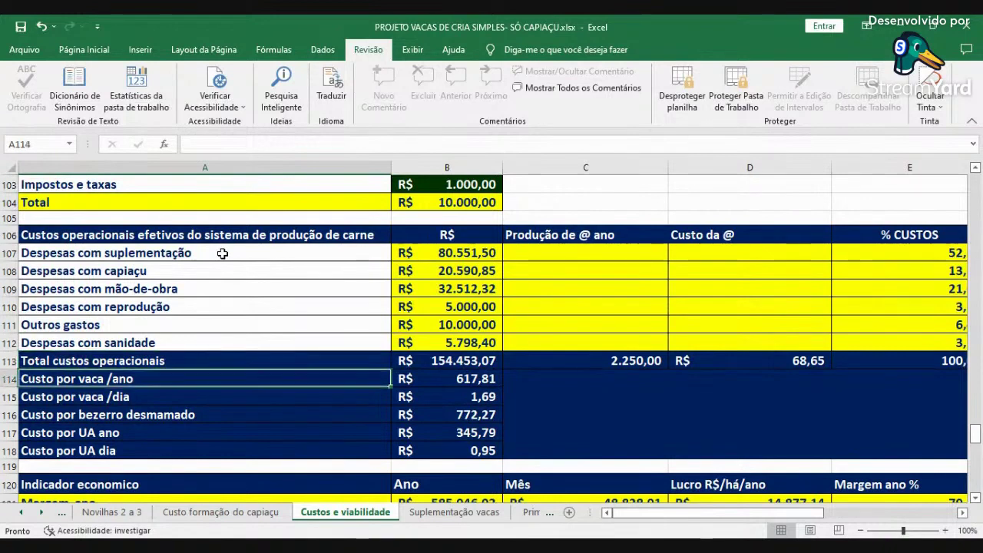
key(Down)
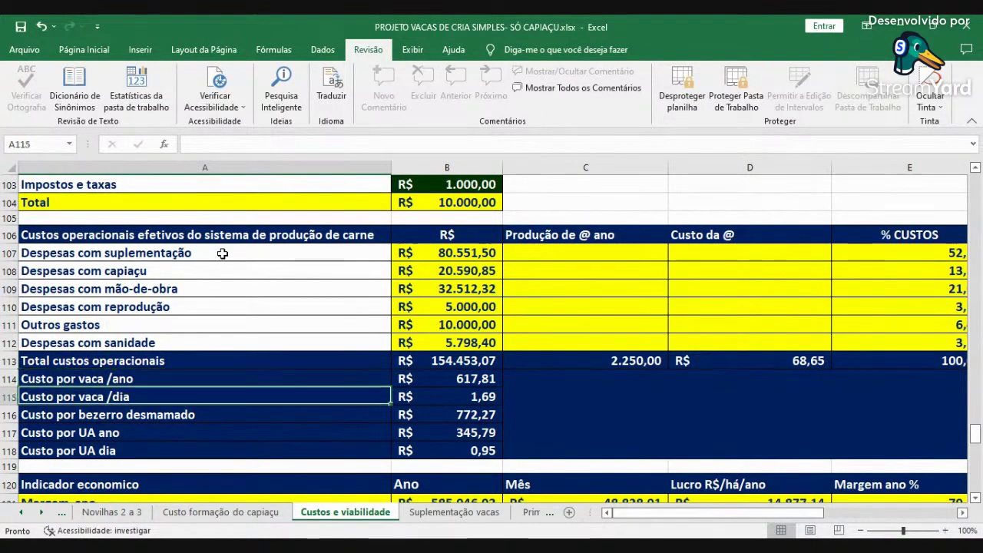
key(Down)
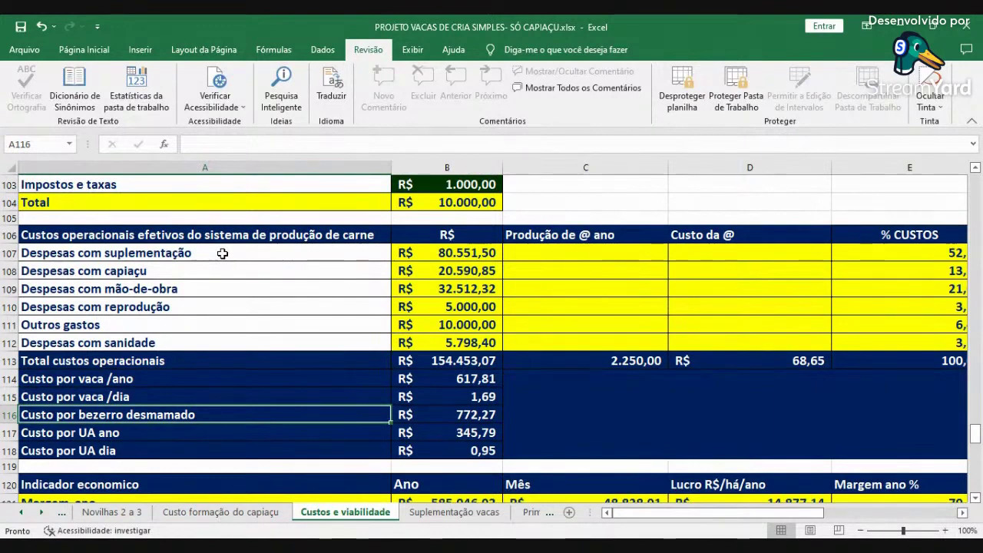
key(Down)
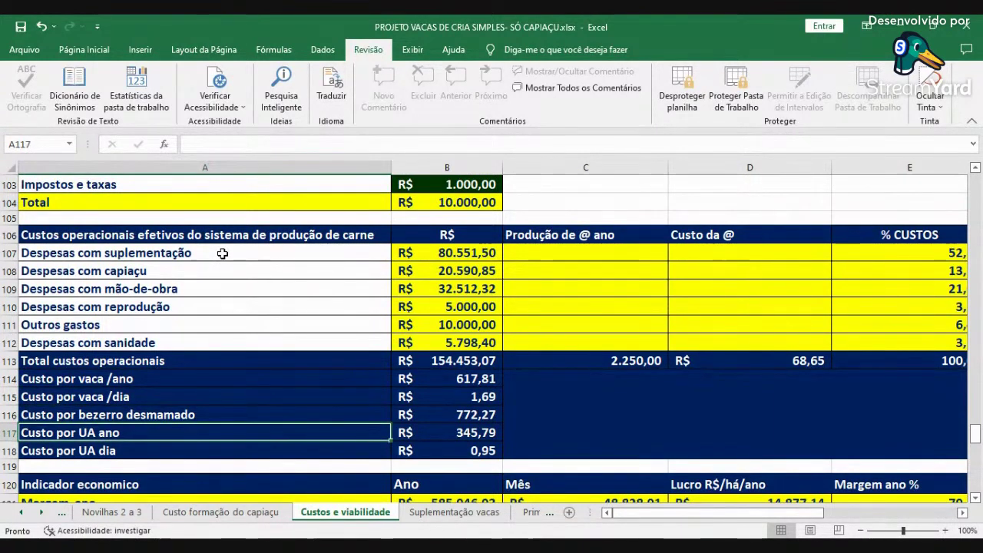
key(Down)
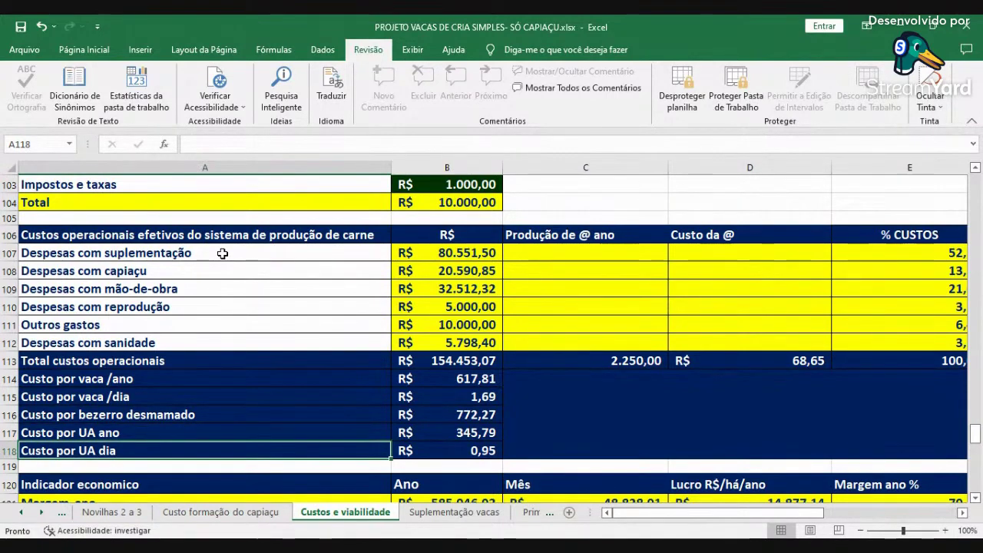
Review the yearly margins in the Indicador economico table, from Margem ano in B121 to Margem por UA in B124
key(Down)
key(Down)
key(Down)
key(Down)
key(Down)
key(Down)
key(Down)
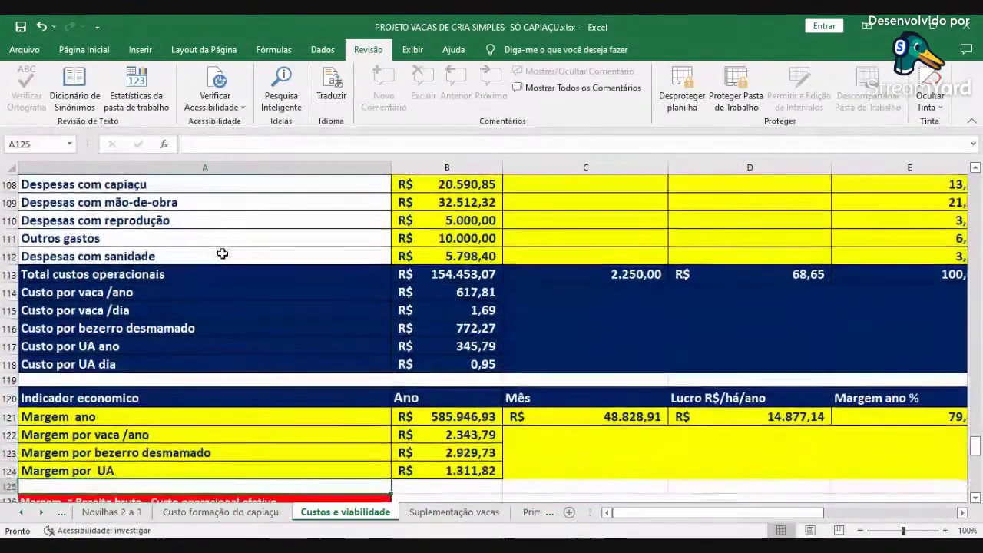
scroll(254, 307, down, 1)
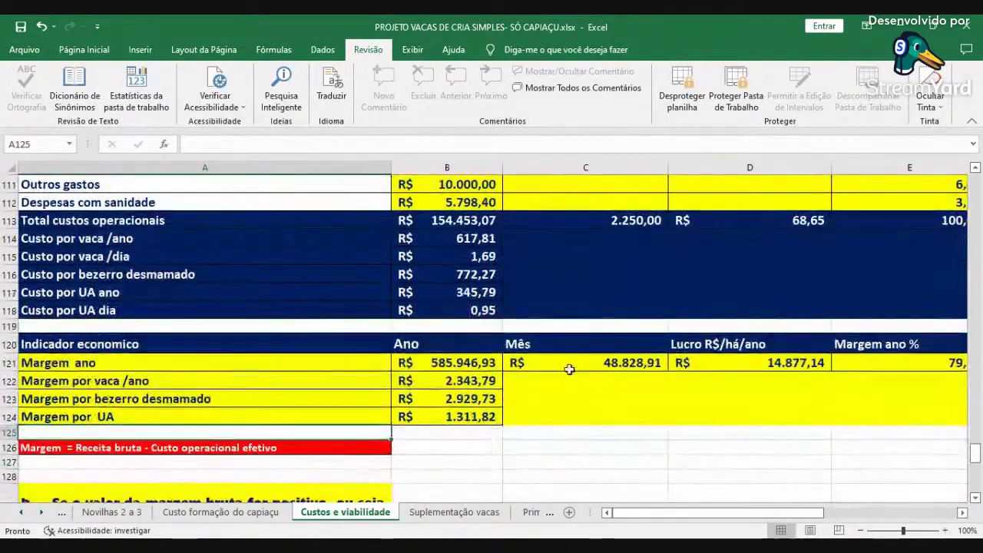
click(431, 364)
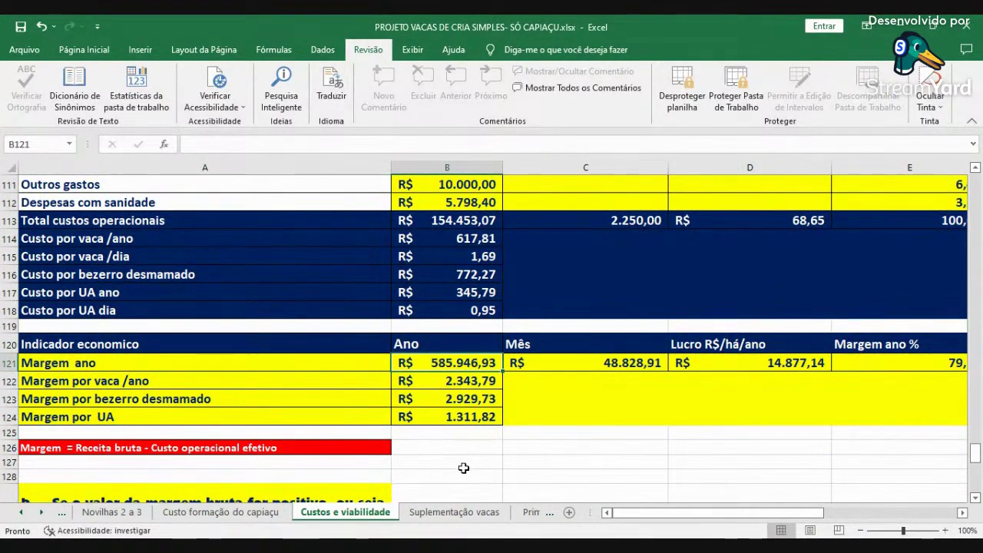
key(Down)
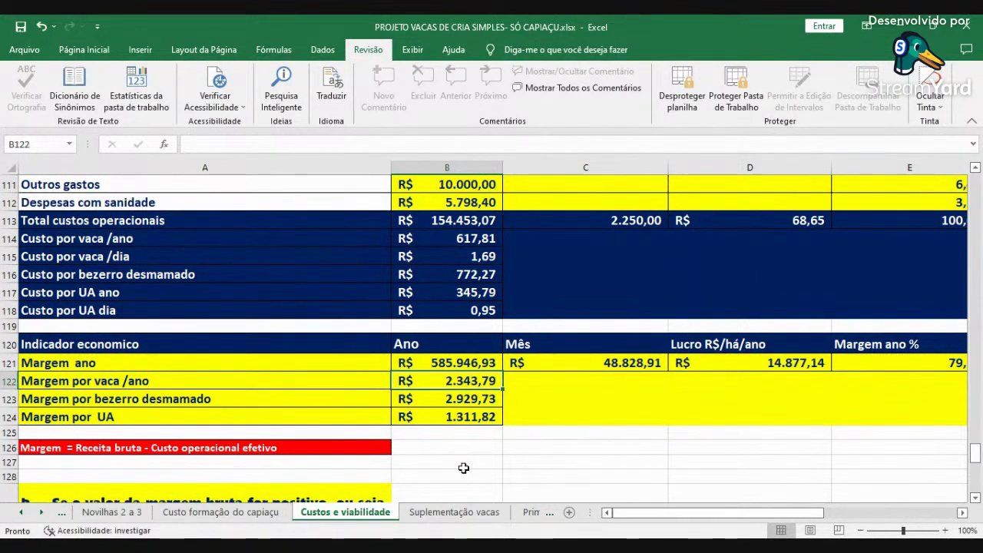
key(Down)
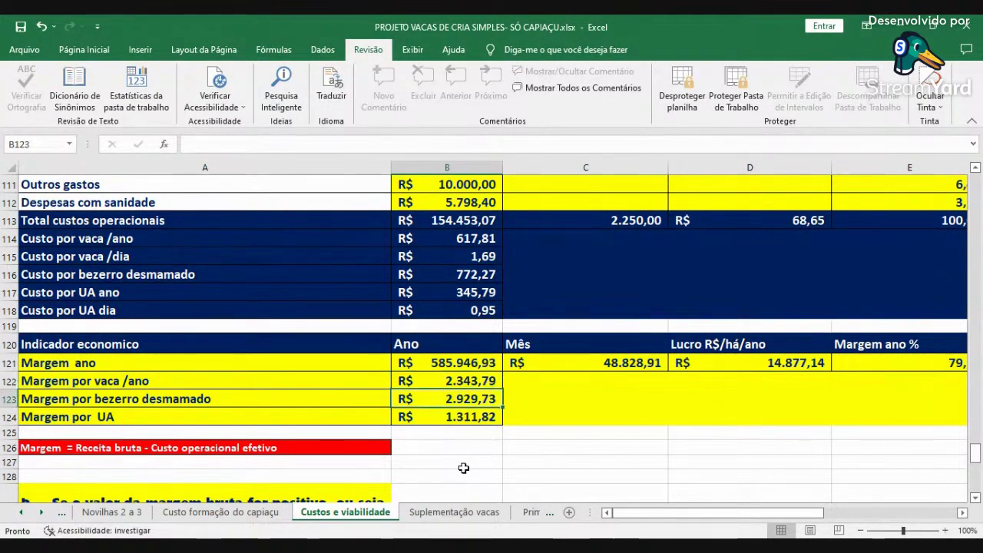
key(Down)
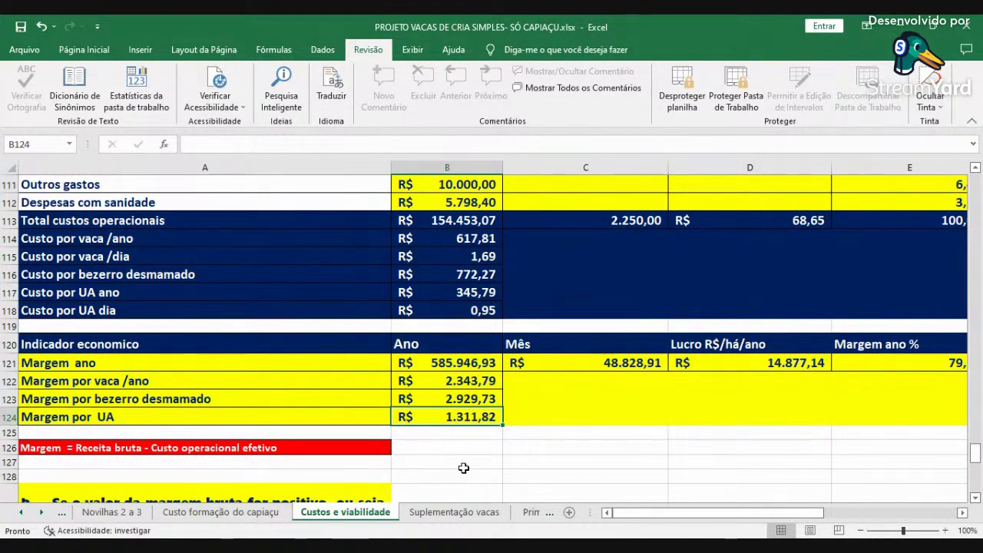
Examine the Margem ano row across the year, month, profit per hectare, yearly percentage and monthly percentage columns
click(422, 365)
click(567, 365)
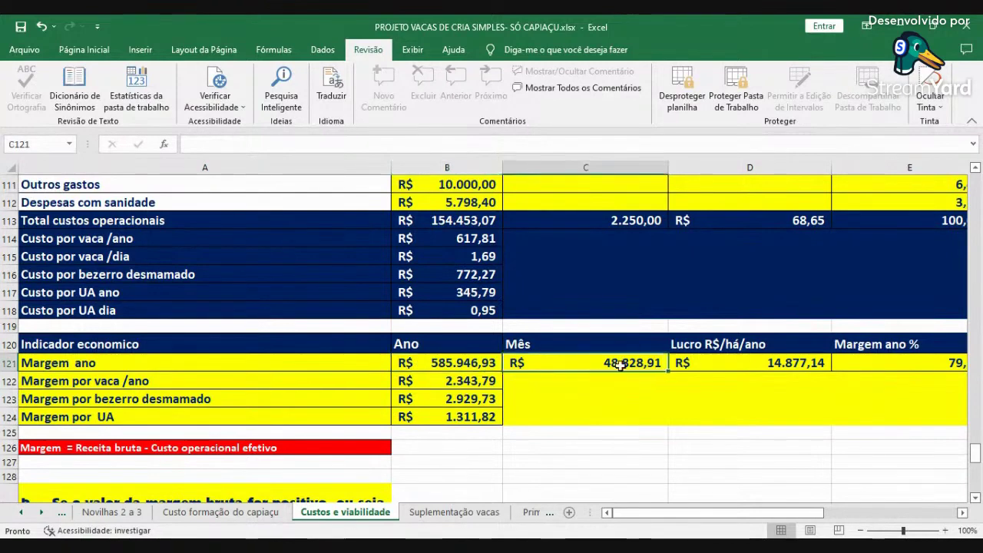
click(740, 365)
scroll(555, 375, right, 1)
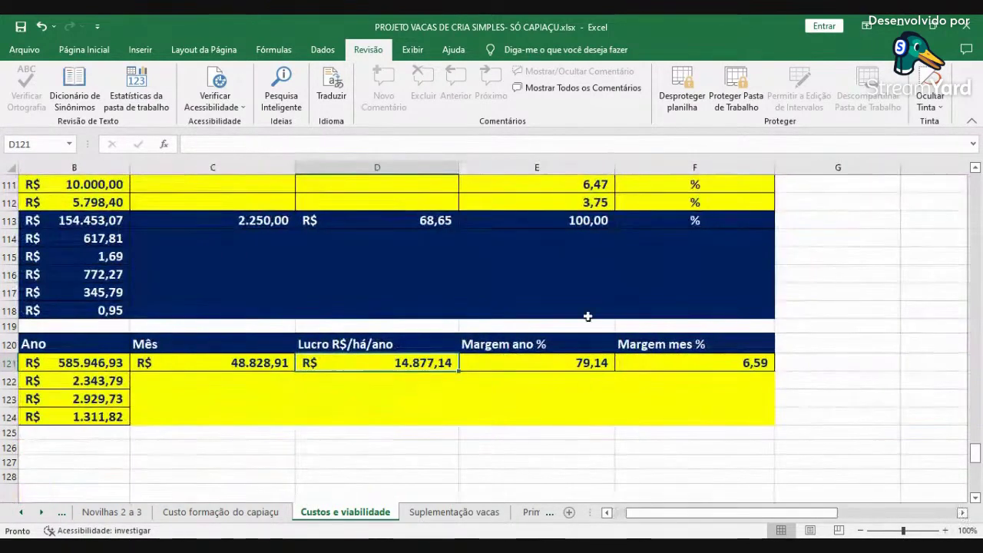
click(560, 365)
click(703, 365)
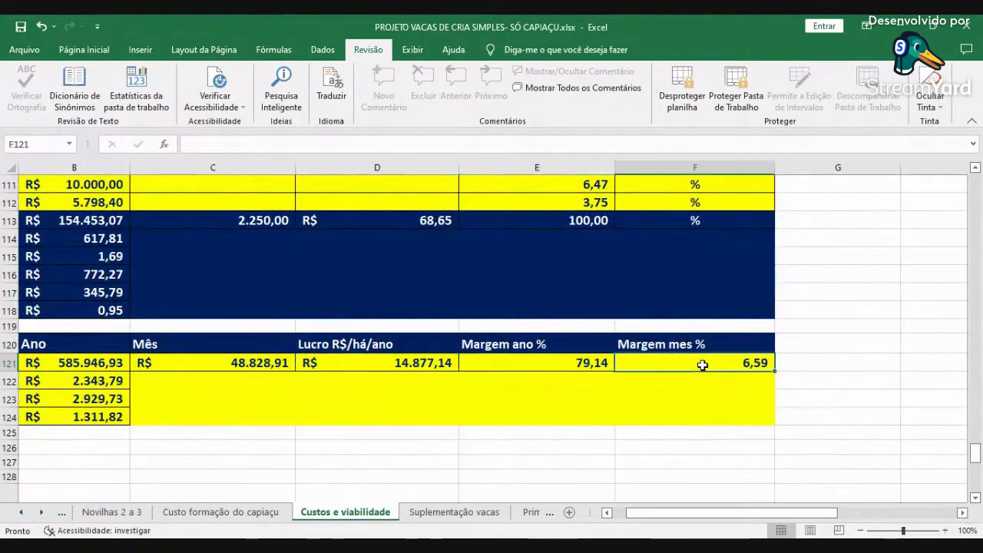
click(606, 512)
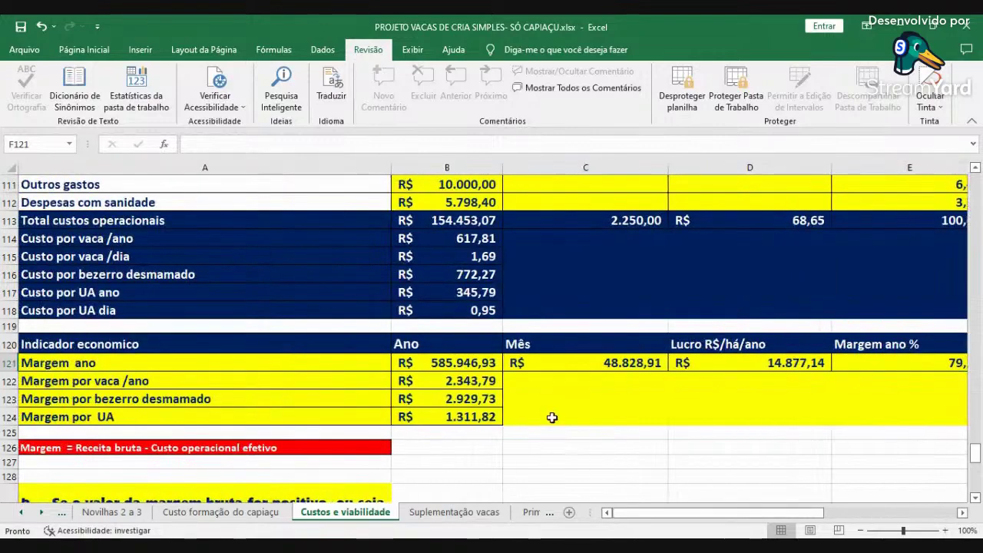
click(512, 459)
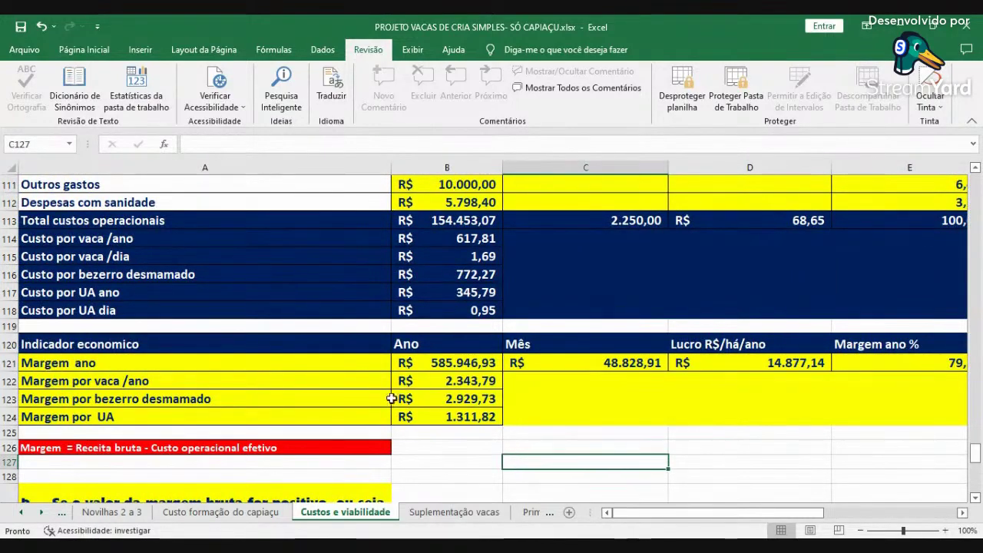
Look over the dry-season supplementation planning sheets Suplementação vacas, Primiparas seca and Suplementação novilhas
scroll(376, 444, up, 16)
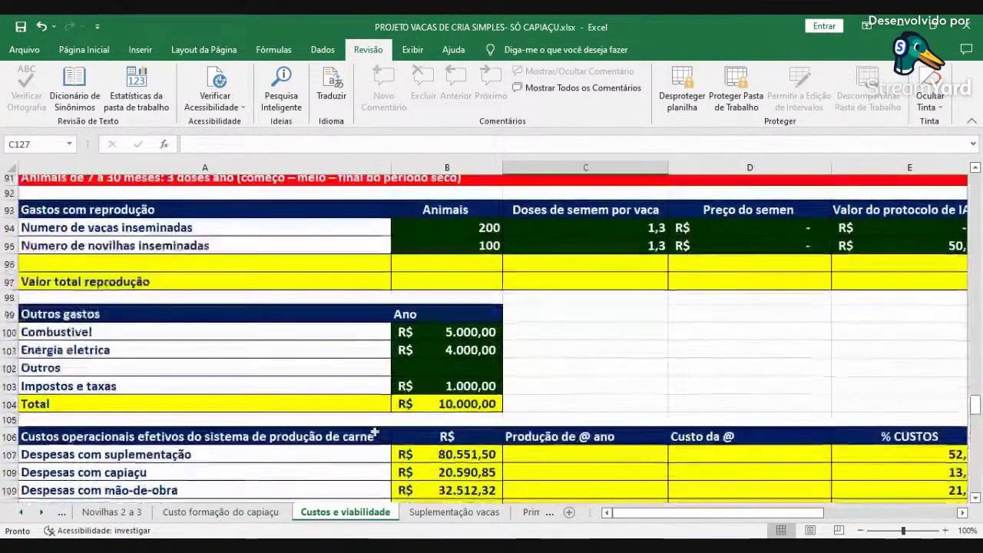
scroll(375, 429, up, 20)
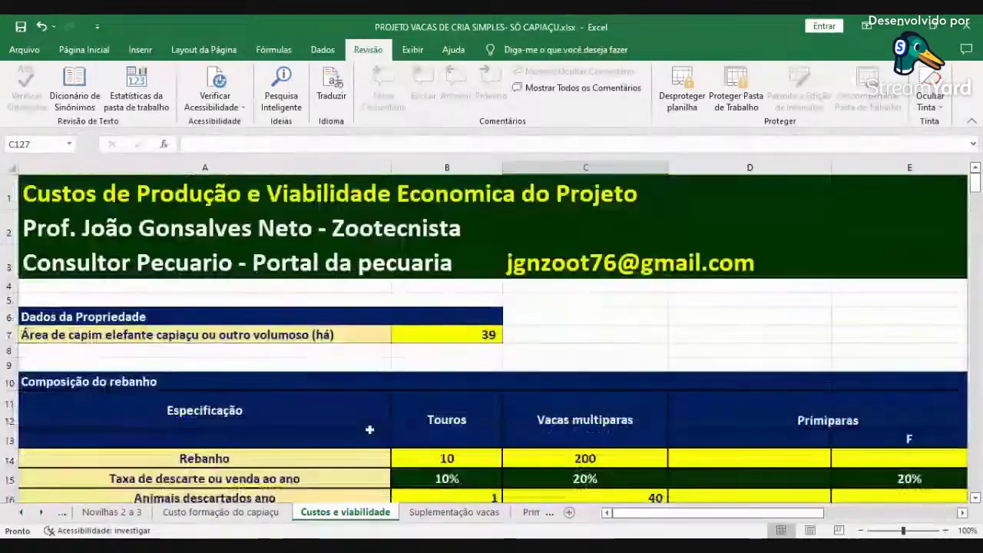
click(432, 513)
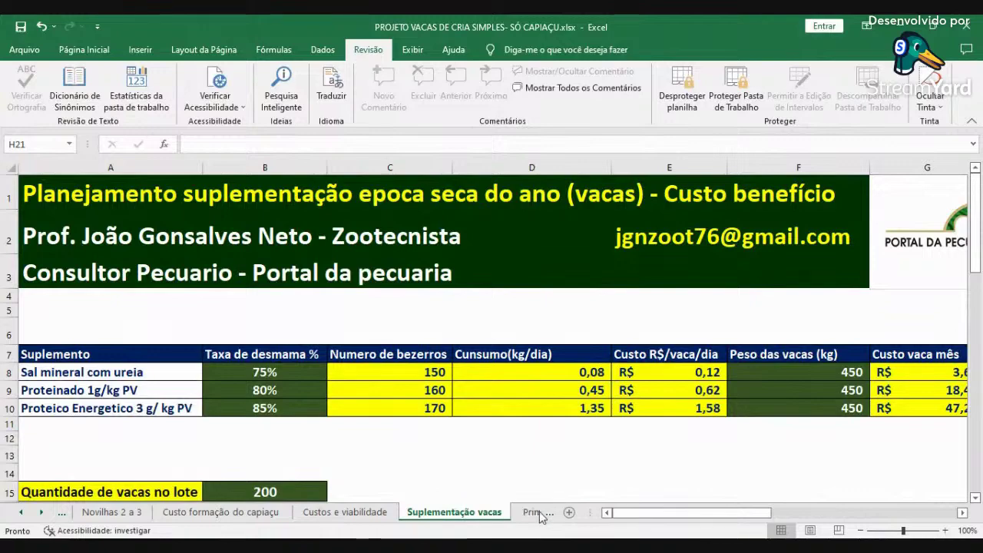
click(540, 515)
click(400, 513)
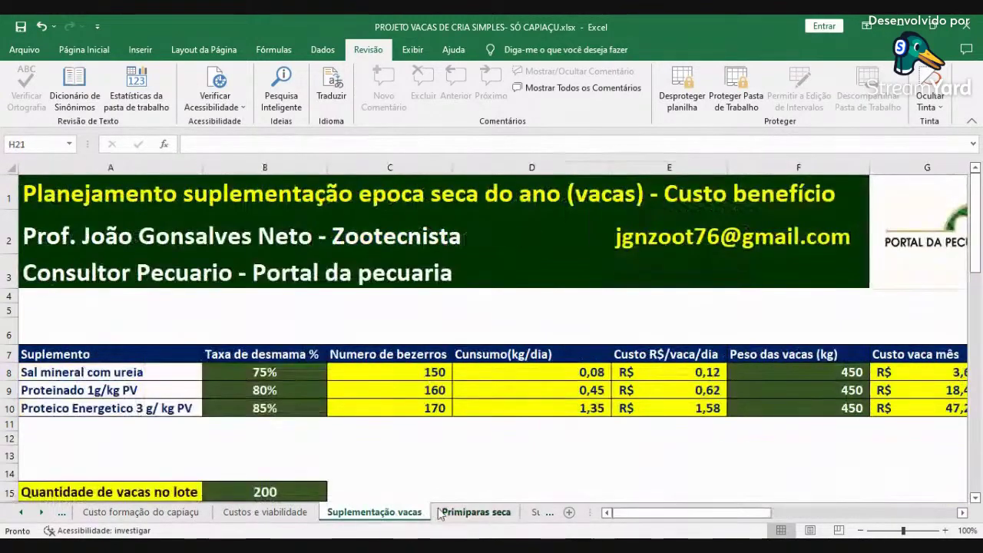
click(488, 514)
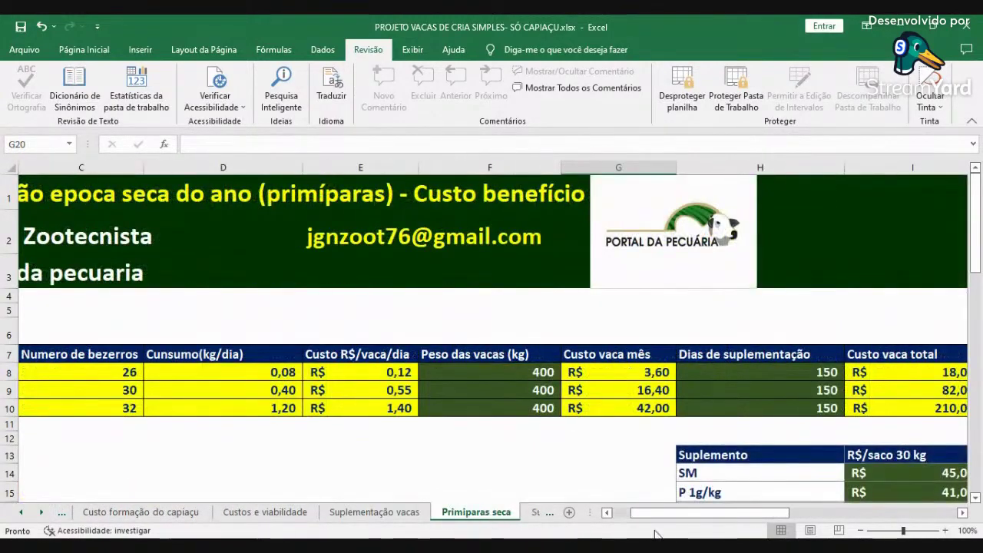
drag(669, 512, 615, 513)
click(540, 513)
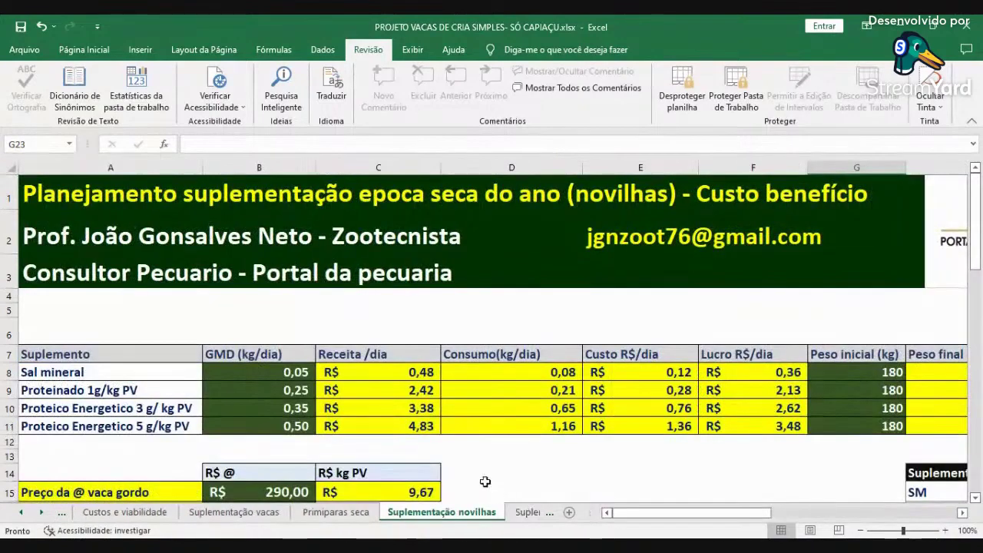
Look through the supplement formulation sheets from Suplementação de vacas na seca and Proteinado vacas 0,1% to Proteico energetico 0,3% and 0,5%
click(537, 513)
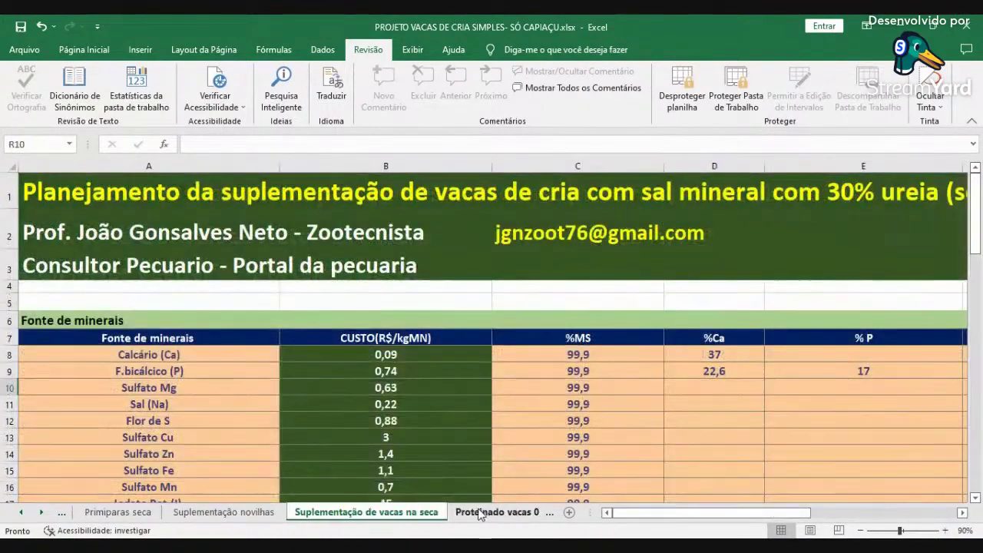
click(480, 513)
click(294, 513)
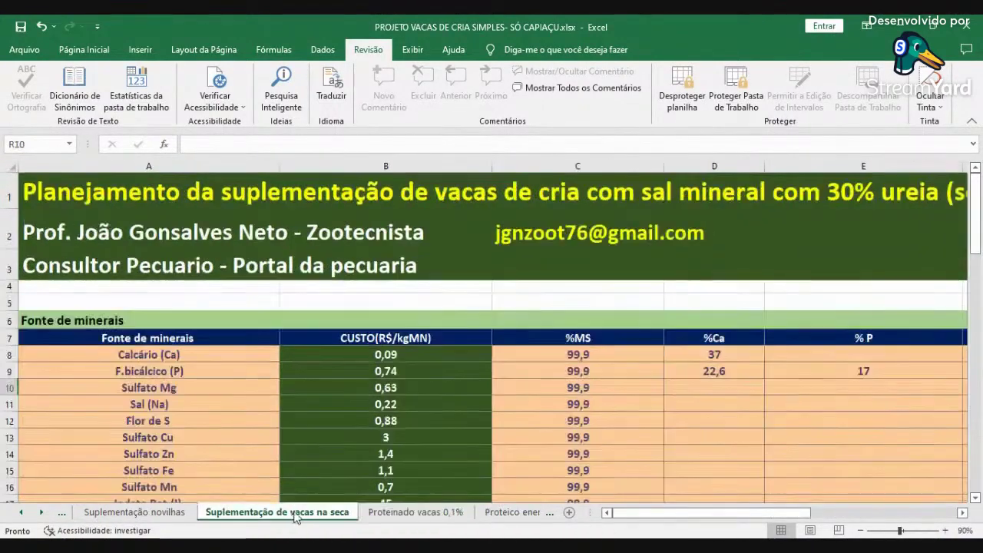
click(432, 513)
click(503, 513)
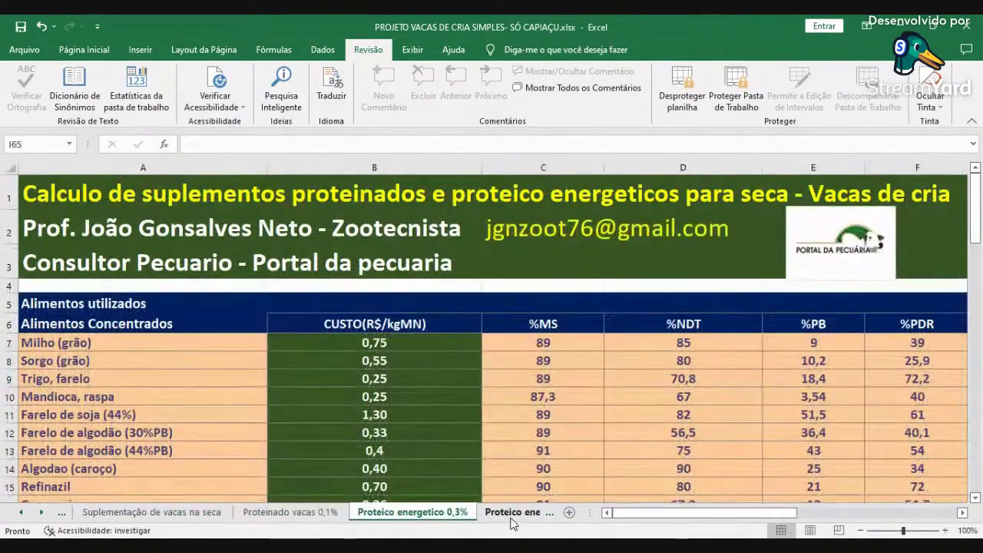
click(503, 513)
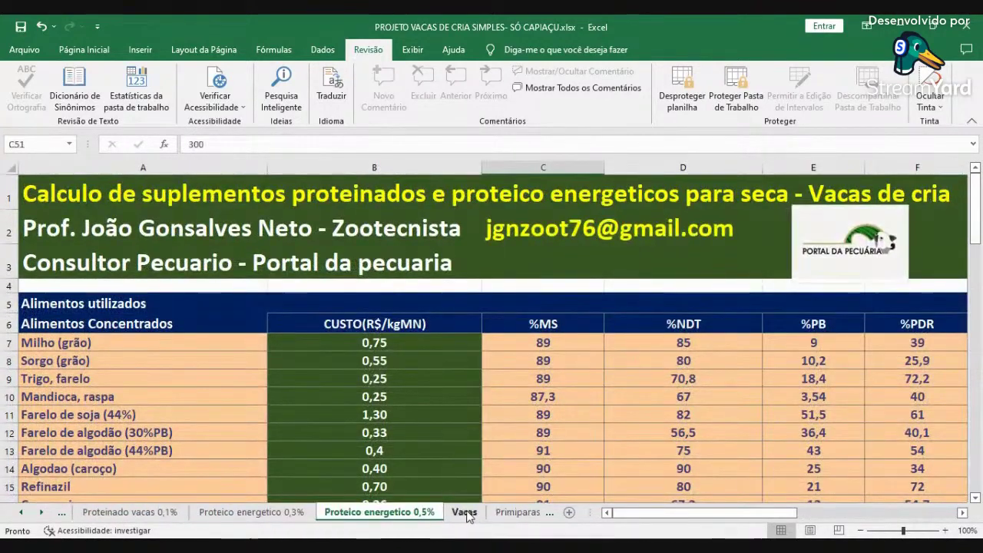
Look through the Vacas, Primiparas, Novilhas, Sal reprodução and Proteinado de aguas sheets
click(465, 512)
key(ctrl+Page_Down)
key(ctrl+Page_Down)
key(ctrl+Page_Down)
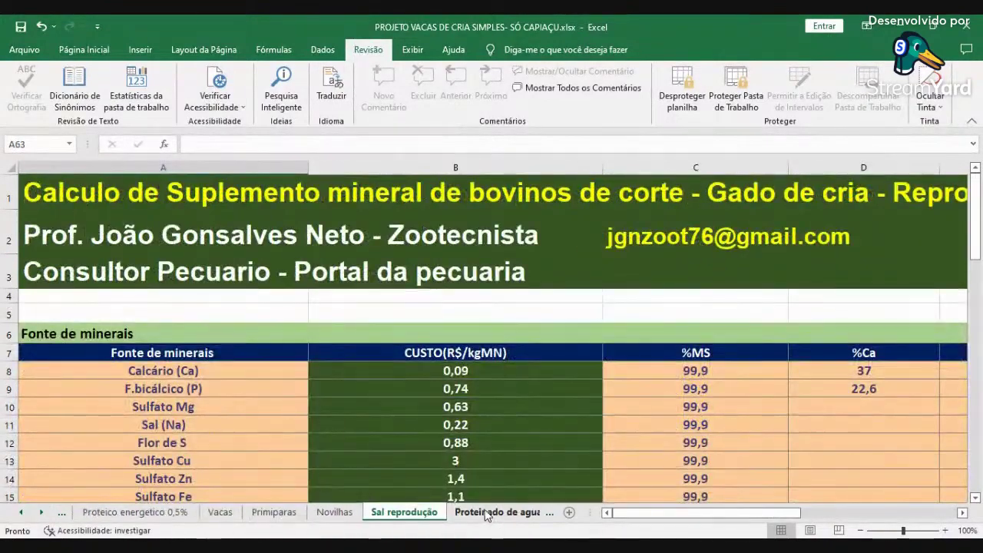
click(486, 512)
View the creep feeding sheets Viabilidade creep, Creep baixo consumo and Creep alto consumo
click(486, 513)
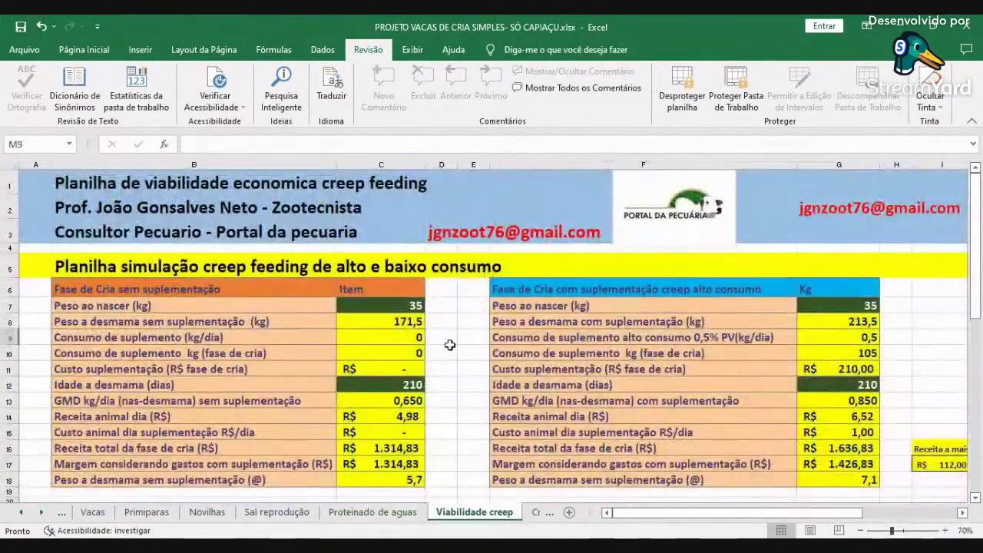
click(536, 513)
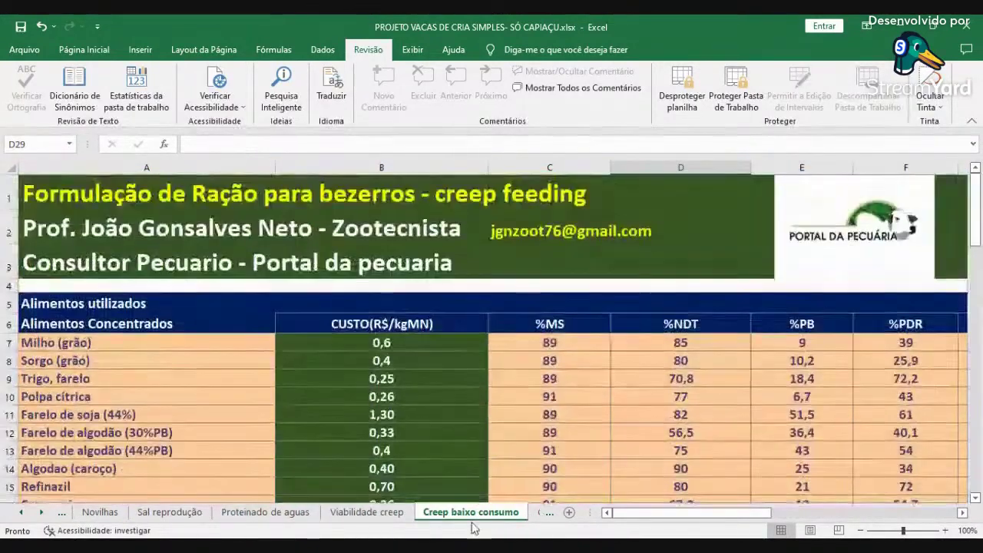
click(540, 512)
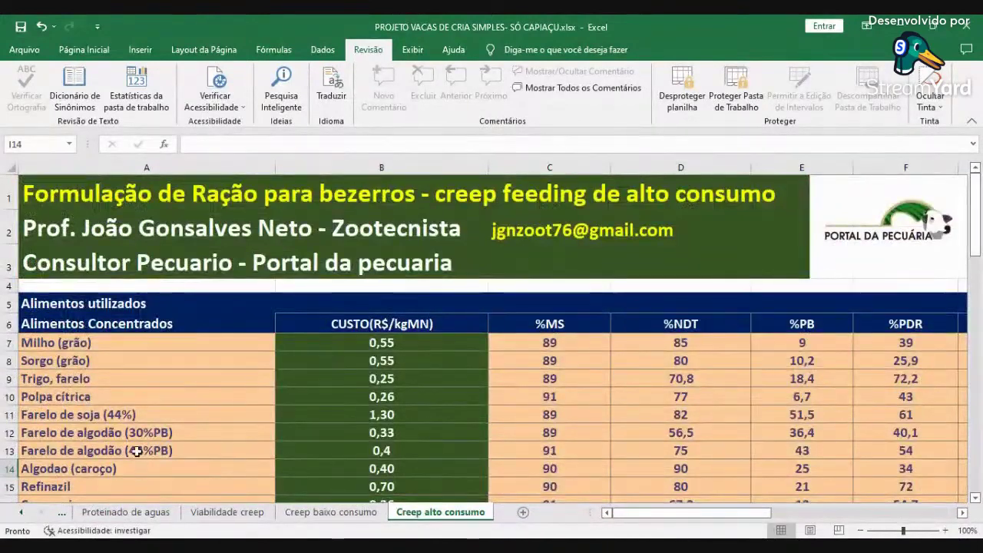
Return to the workbook's cover sheet, Capa
click(22, 512)
click(21, 512)
click(22, 513)
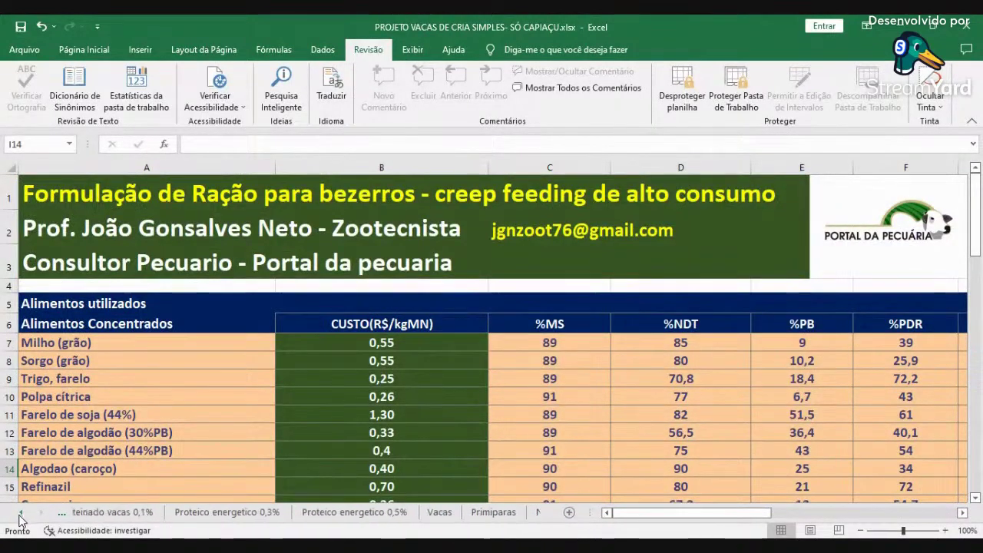
click(21, 512)
click(21, 512)
click(22, 513)
click(21, 512)
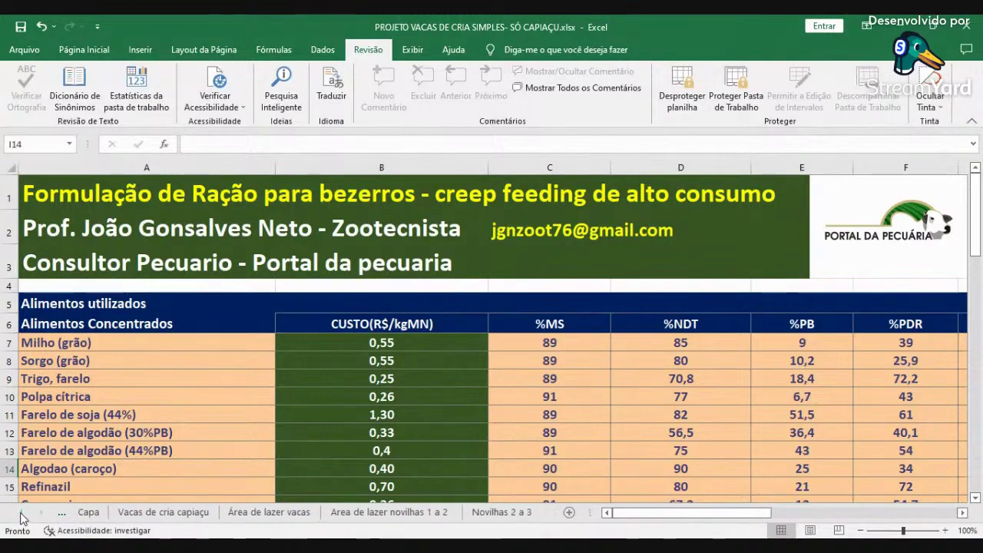
click(21, 512)
click(85, 513)
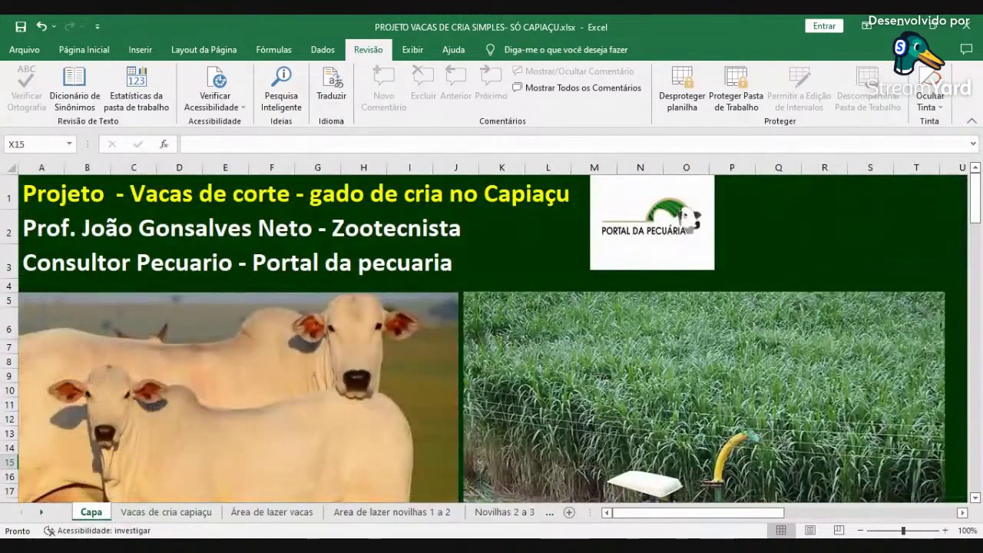